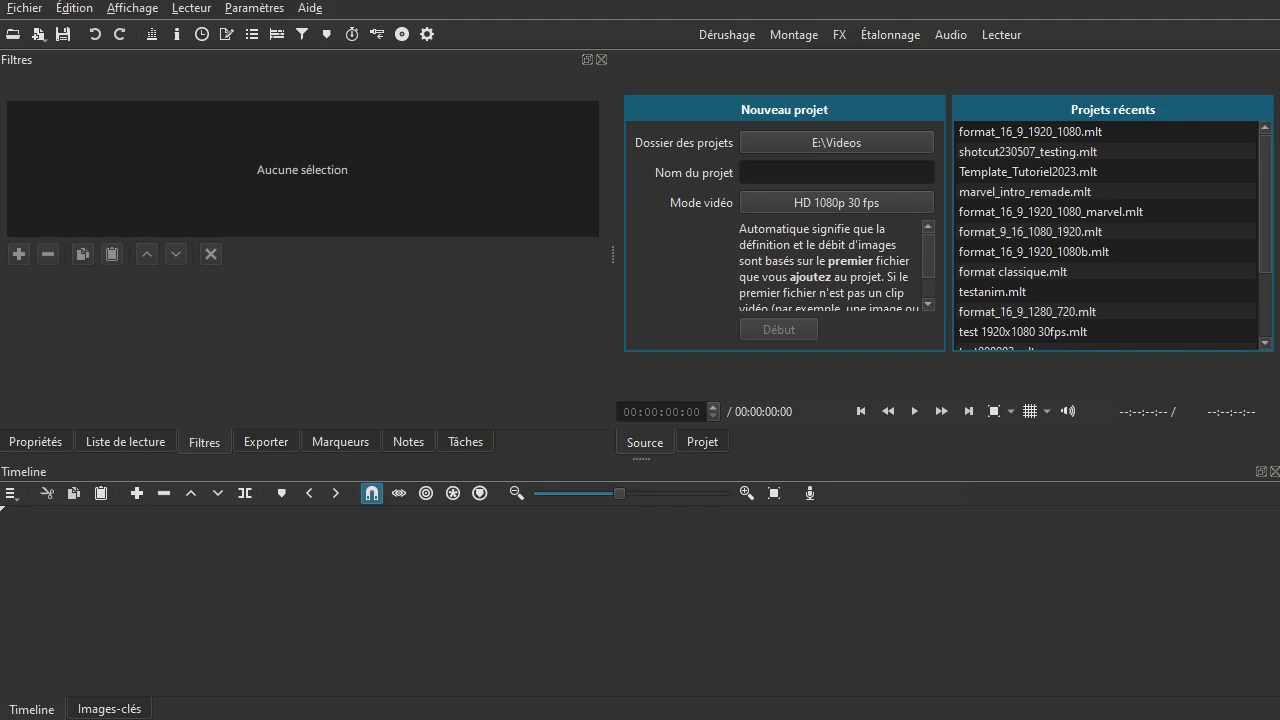
Switch to the browser, look over the YouTube tutorial "Serie tuto shotcut : 12 - Cacher une zone", and return to Shotcut
key("alt+Tab")
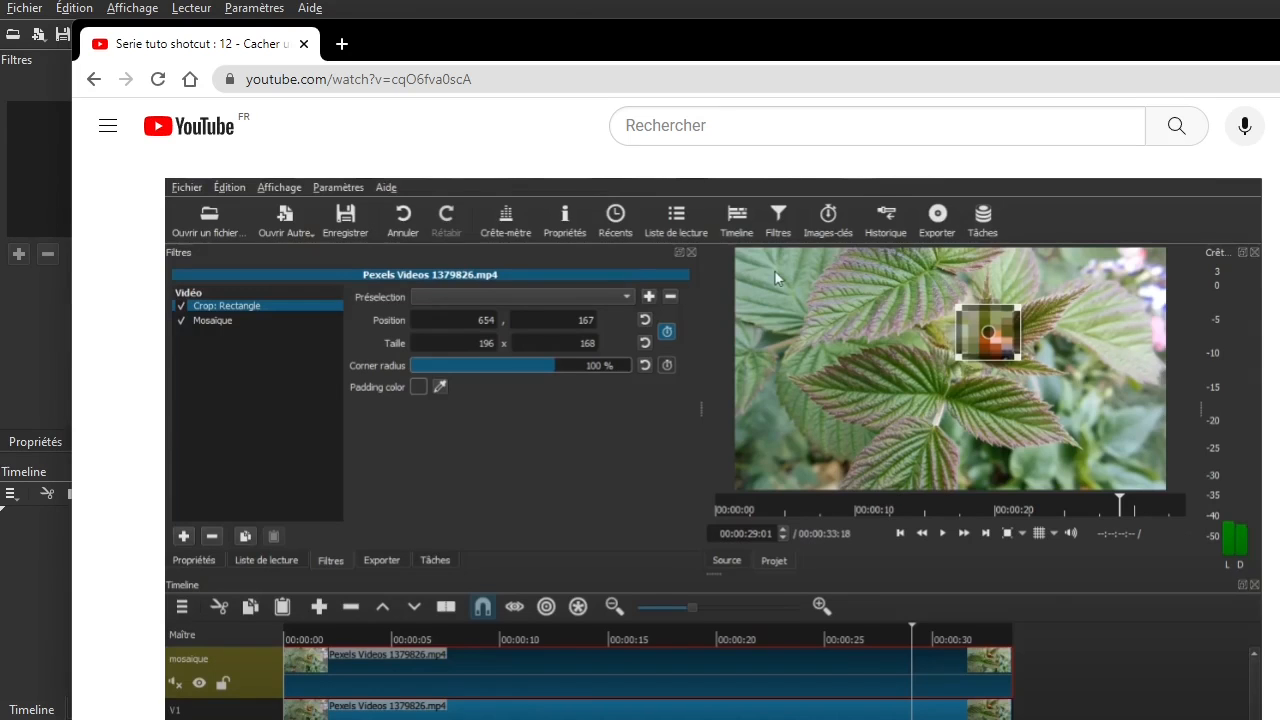
scroll(774, 170, "down", 3)
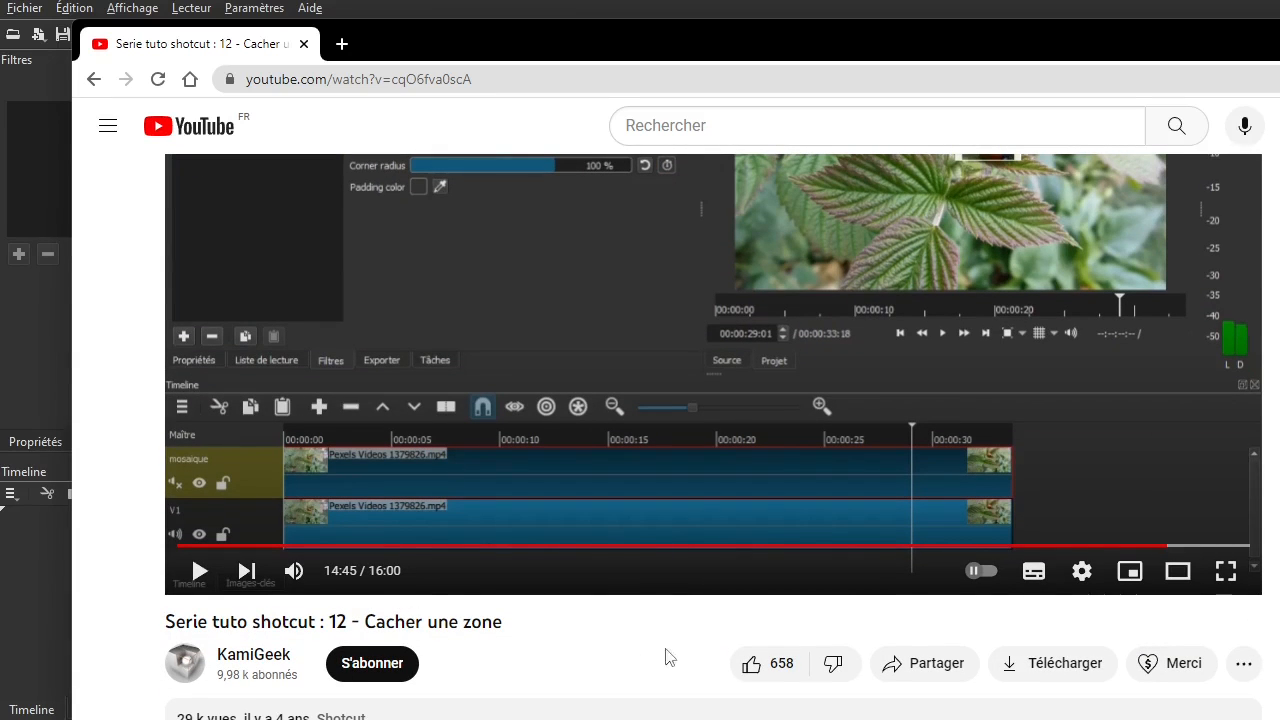
scroll(633, 623, "up", 1)
scroll(669, 324, "up", 2)
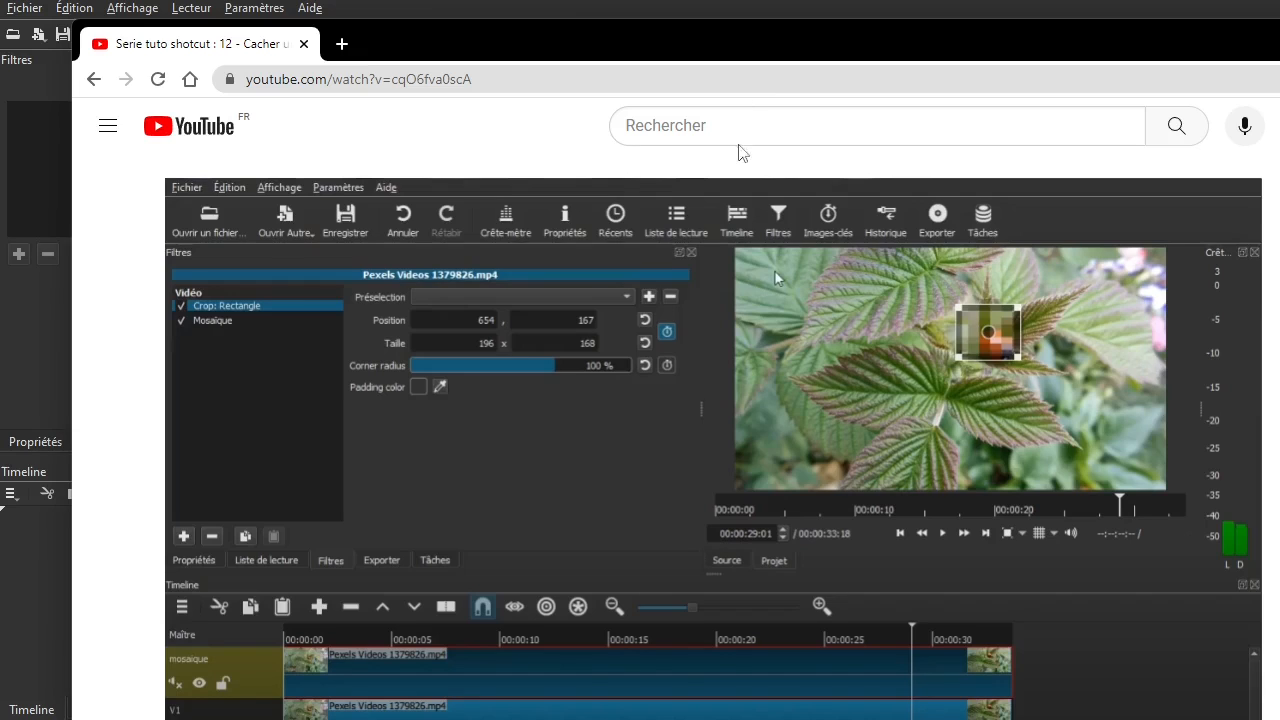
left_click(782, 5)
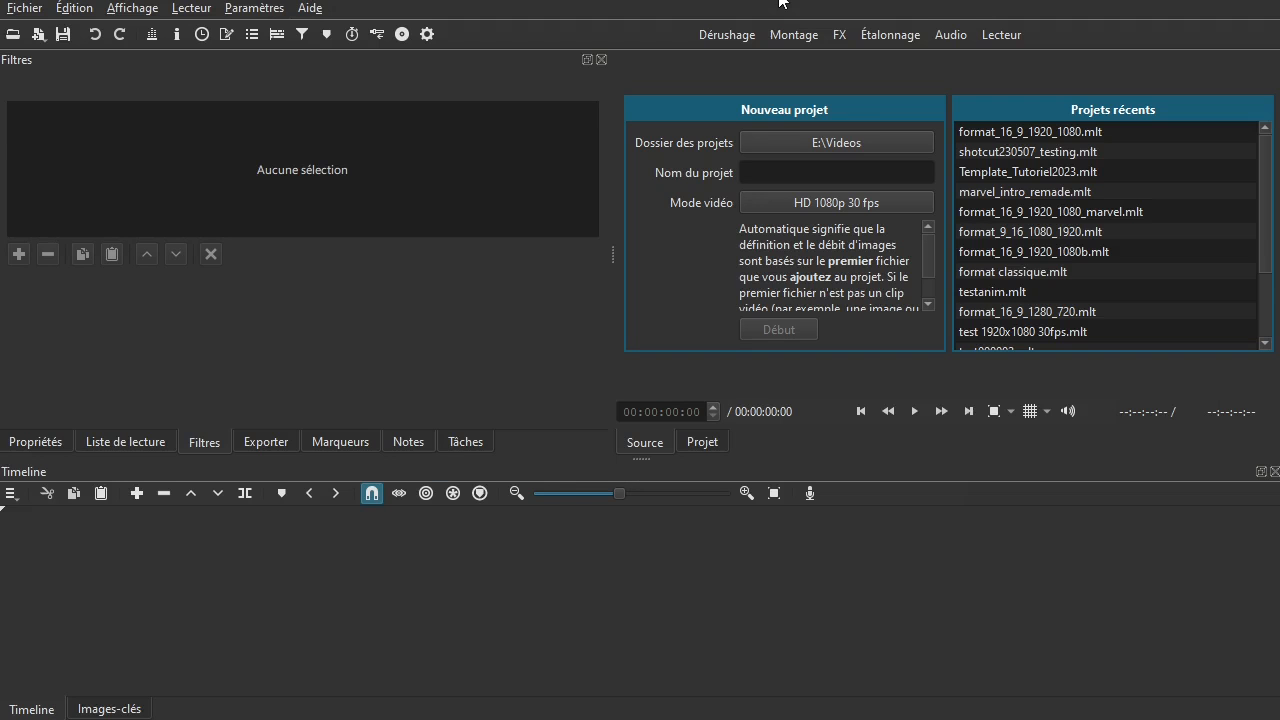
Check which Shotcut version is installed in the program's about information and close it
left_click(310, 9)
left_click(359, 177)
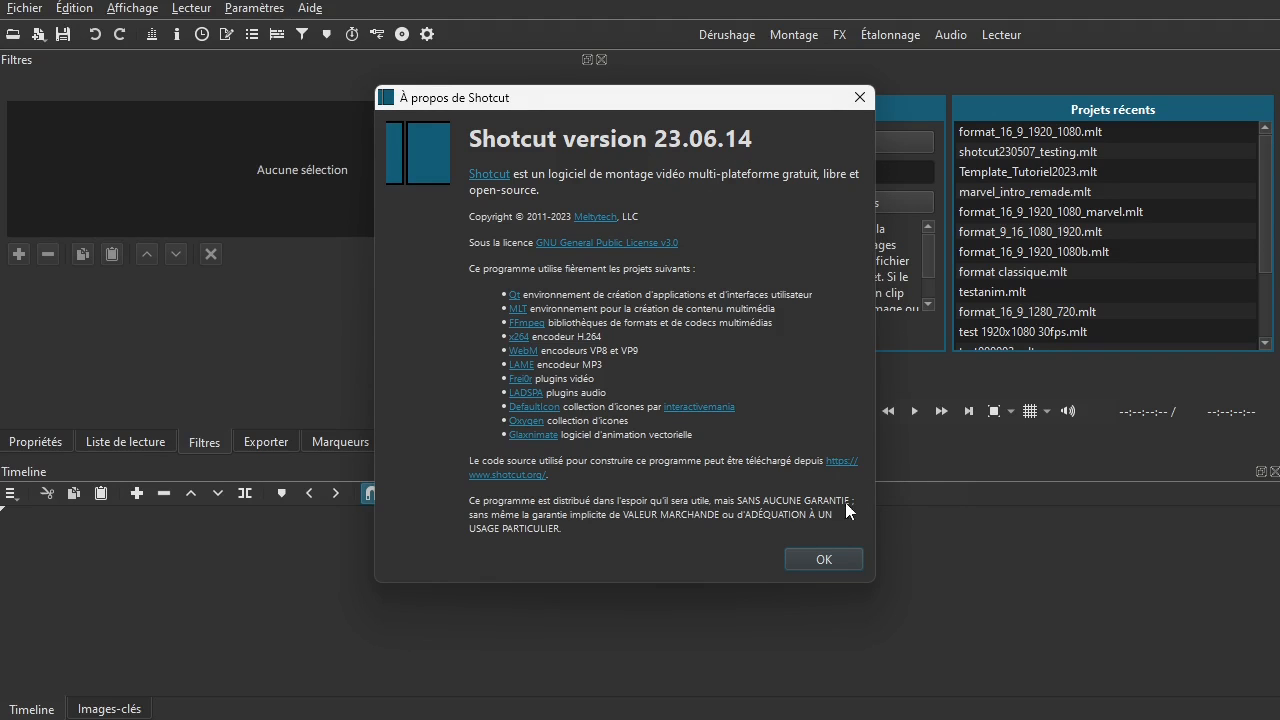
left_click(826, 560)
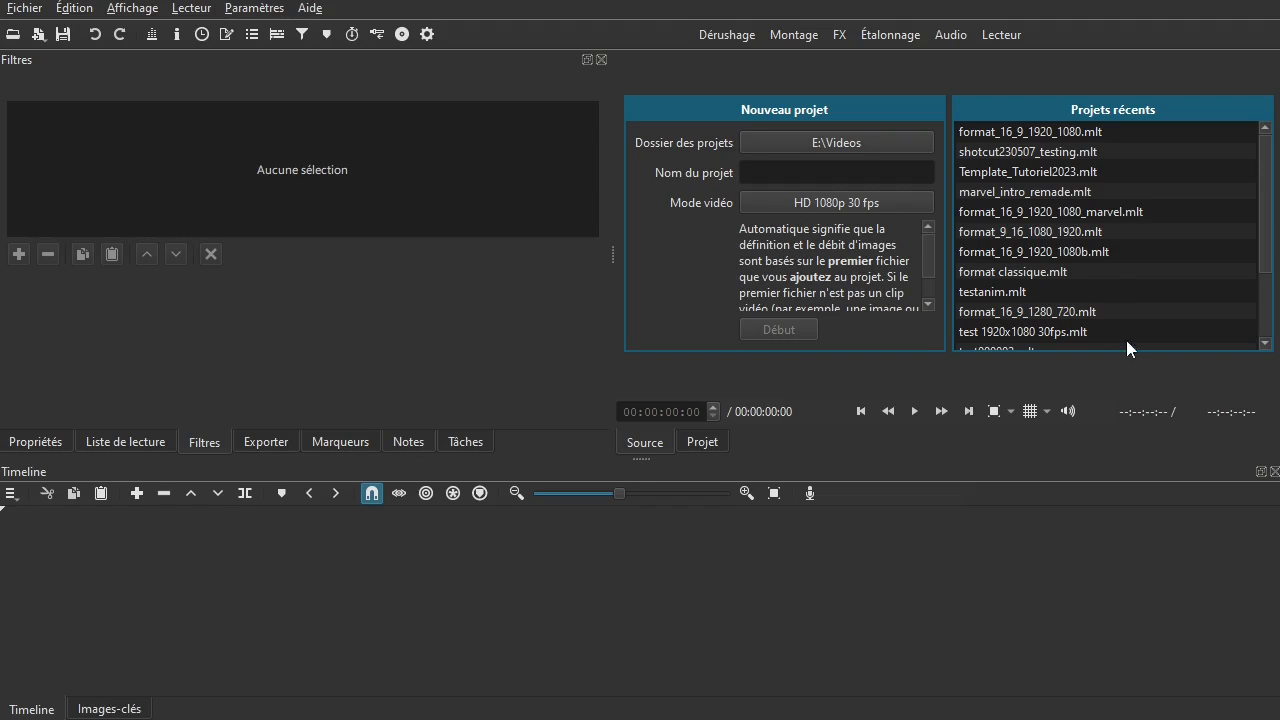
Open the recent project format_16_9_1920_1080.mlt and delete the 1963649365.mp4 clip from track V1
left_click(1041, 131)
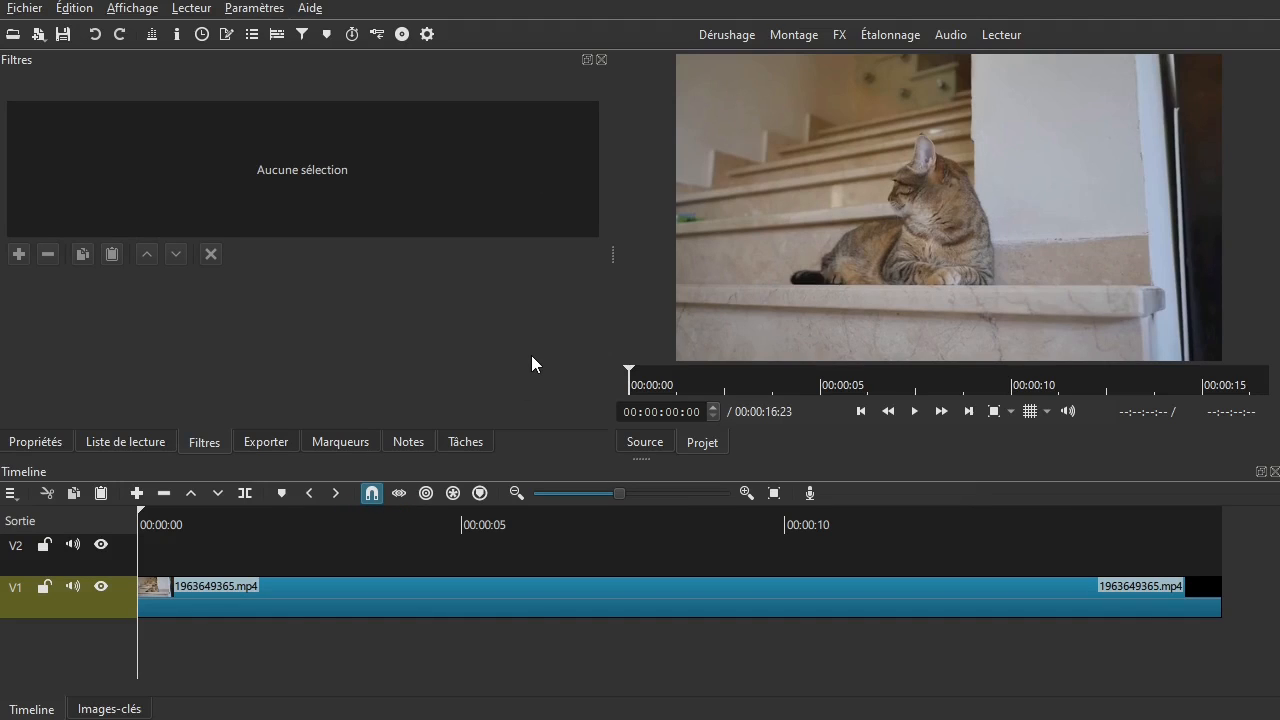
left_click(326, 603)
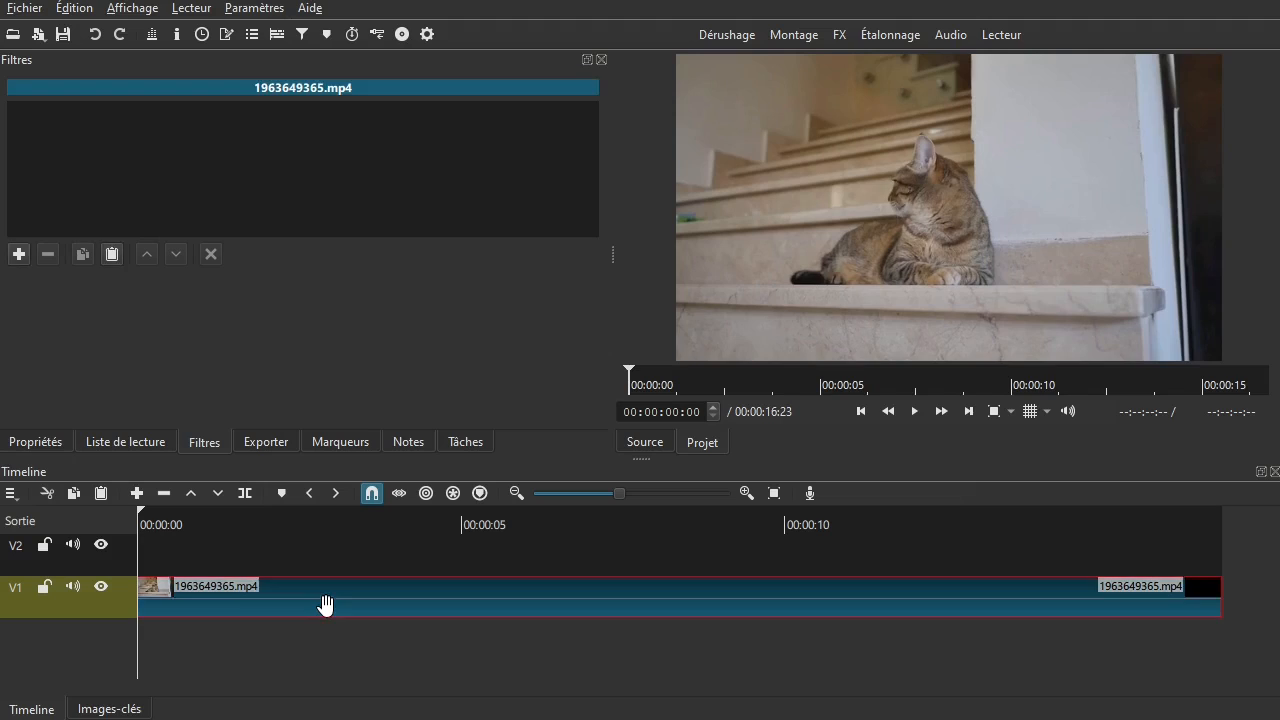
key("Delete")
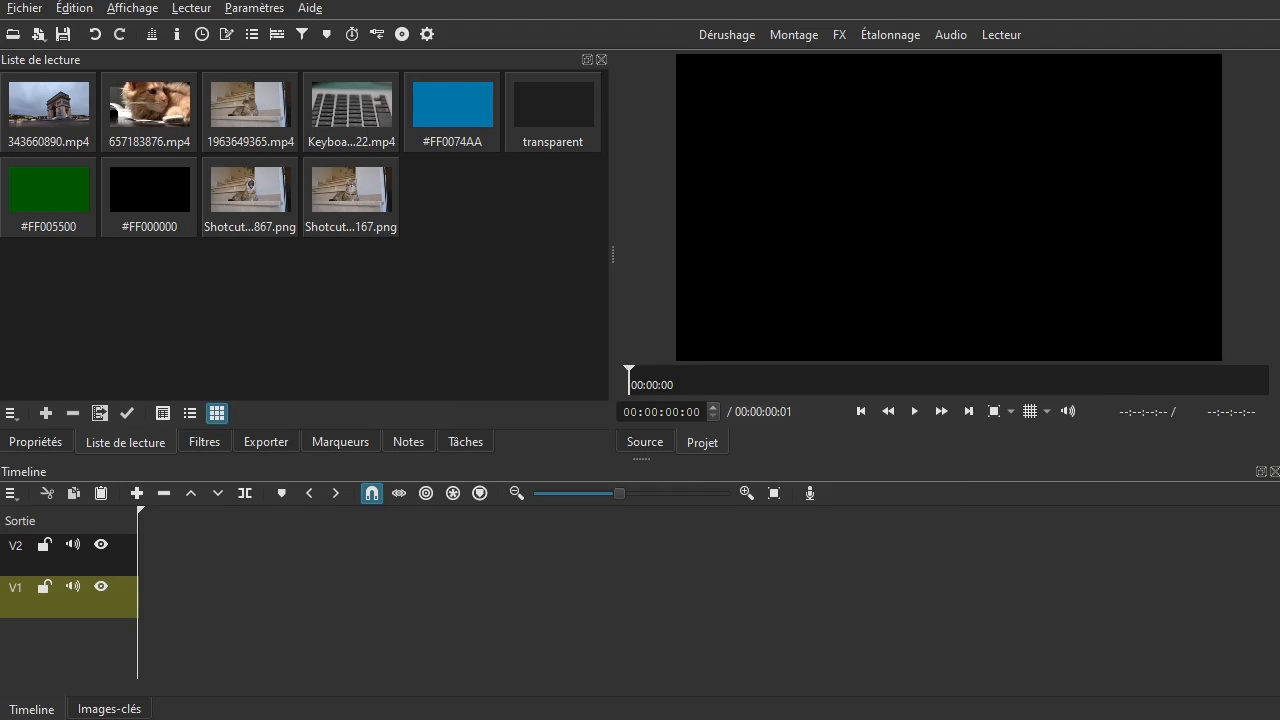
Add the People - 6387.mp4 video to the playlist and place it at the very start of track V1 without a gap
left_click_drag(1278, 556, 384, 312)
left_click(432, 200)
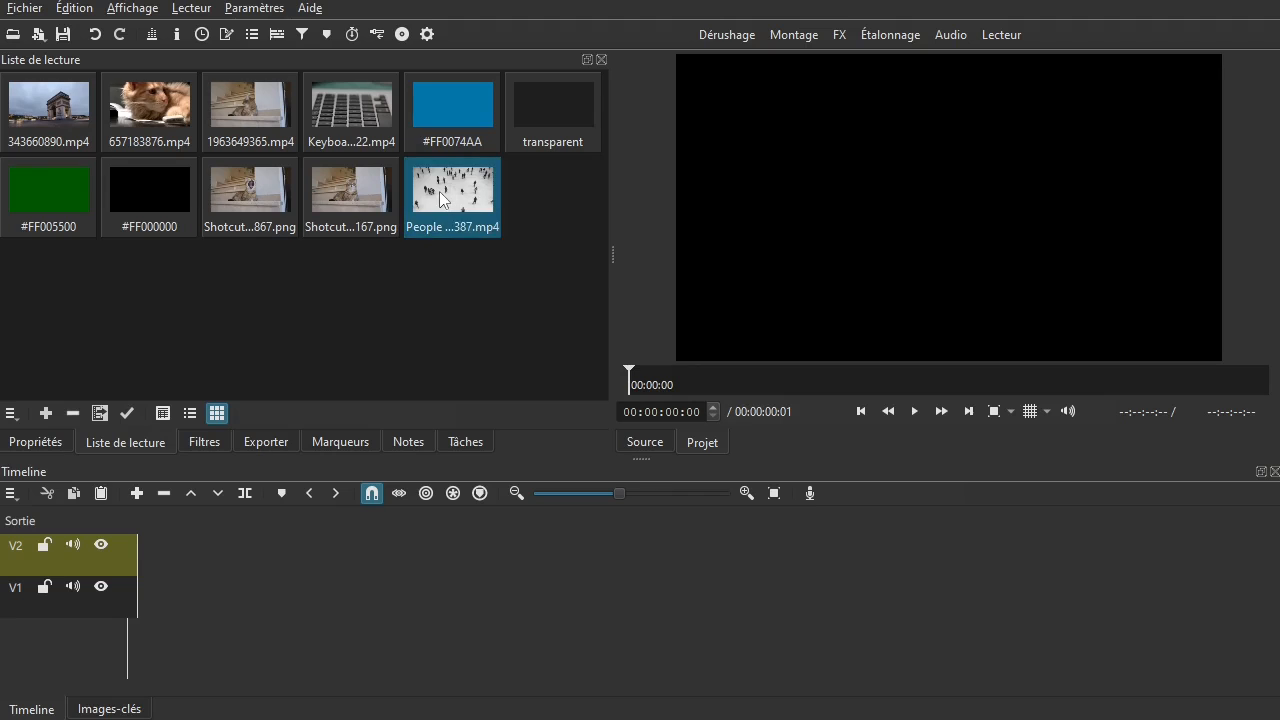
left_click_drag(459, 202, 193, 593)
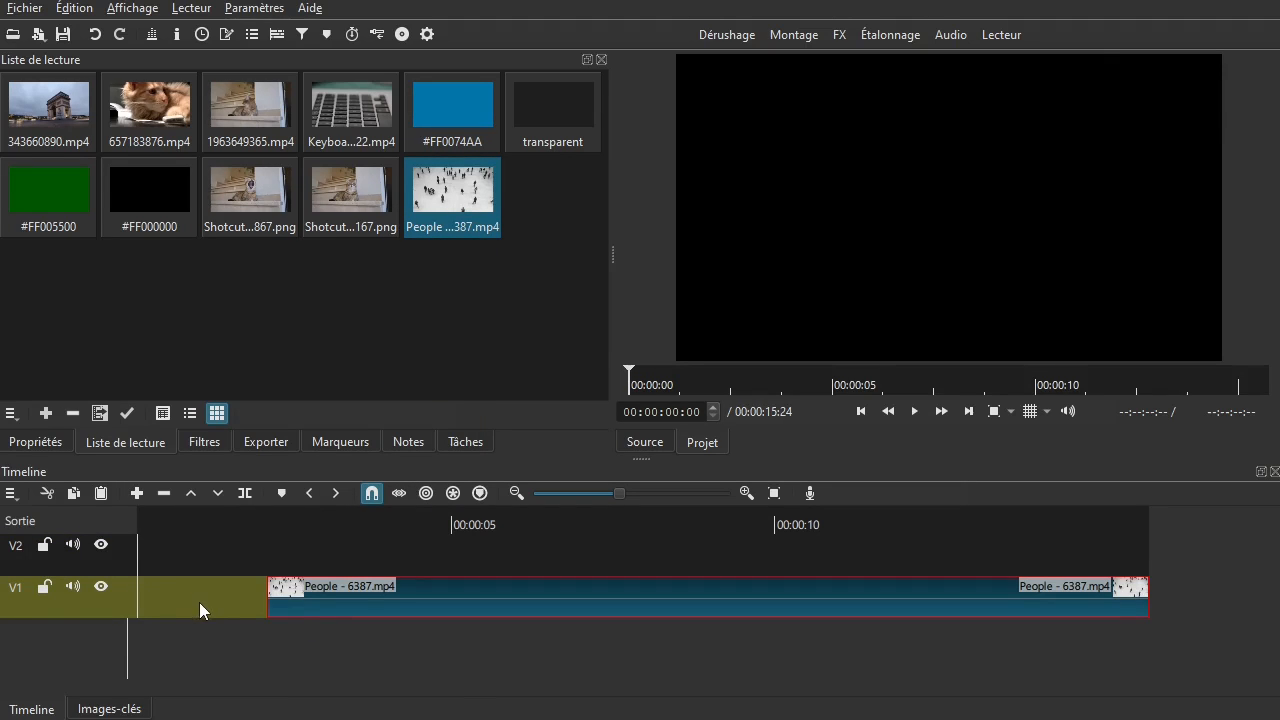
right_click(198, 601)
left_click(208, 660)
Remove the empty V2 track from the timeline
left_click_drag(143, 546, 458, 538)
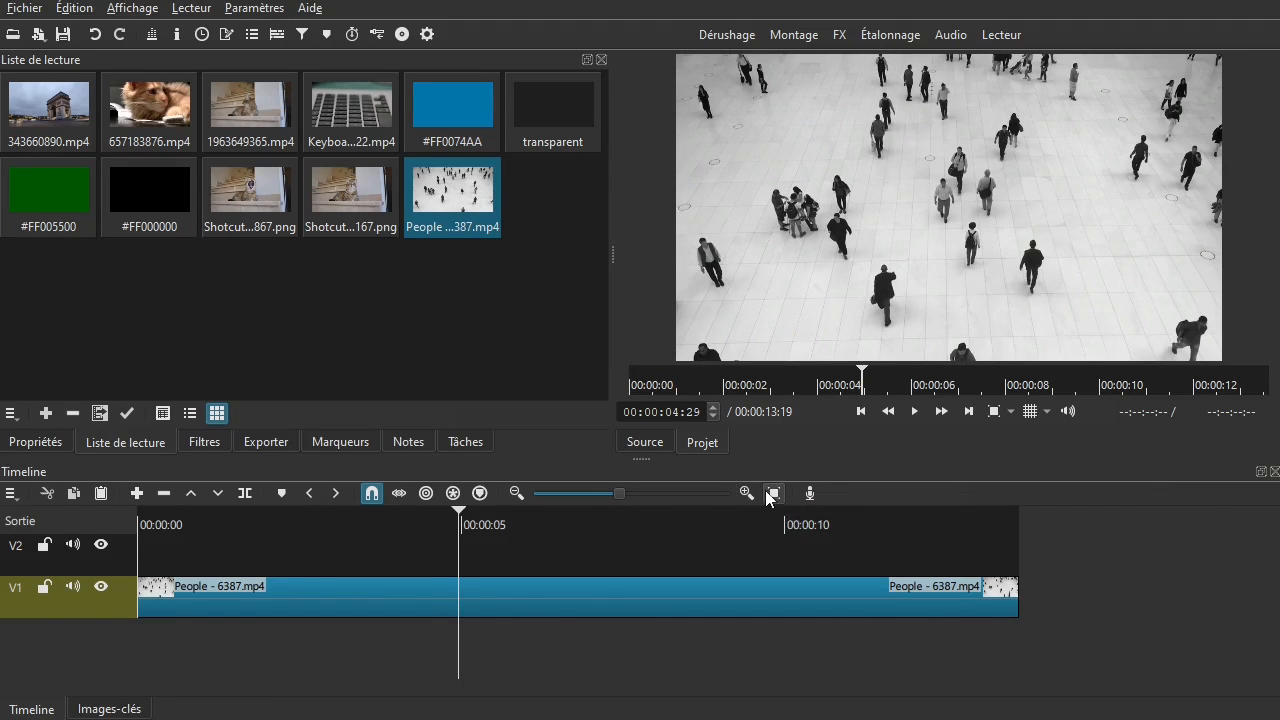
left_click(746, 493)
mouse_move(186, 549)
left_mouse_down()
mouse_move(160, 556)
mouse_move(188, 550)
left_mouse_up()
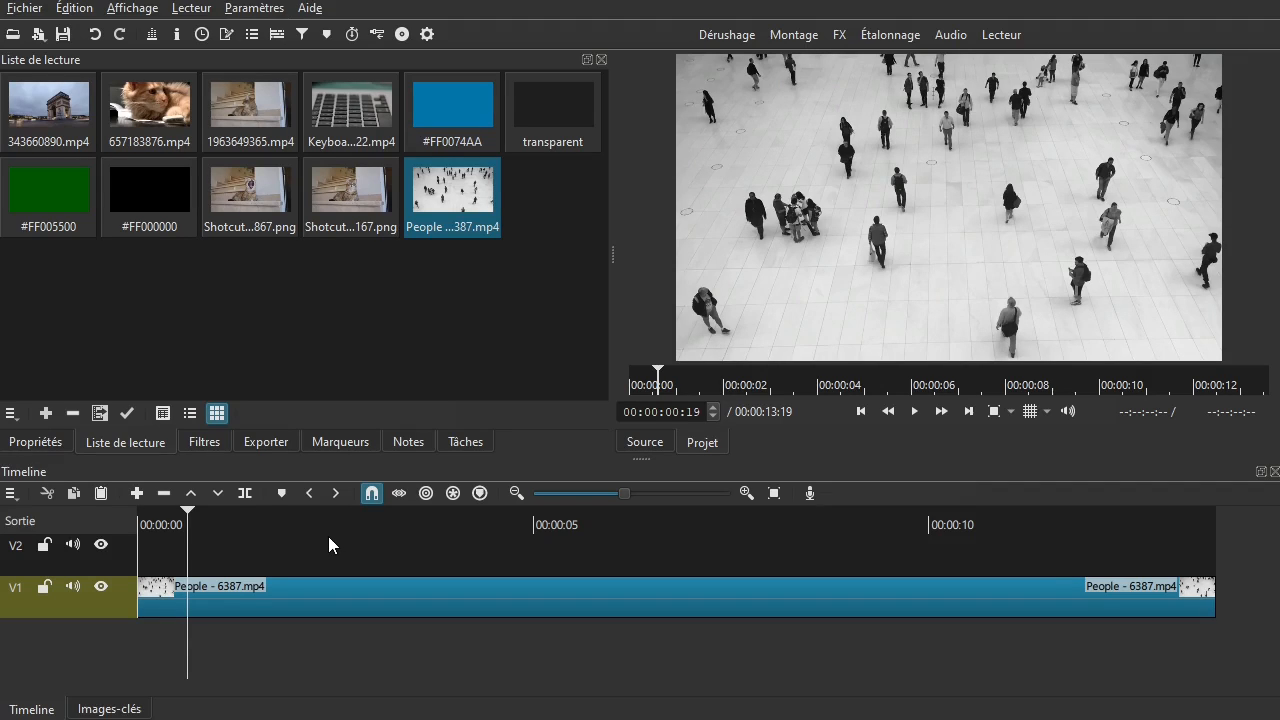
left_click_drag(35, 557, 154, 570)
left_click(92, 541)
left_click(11, 493)
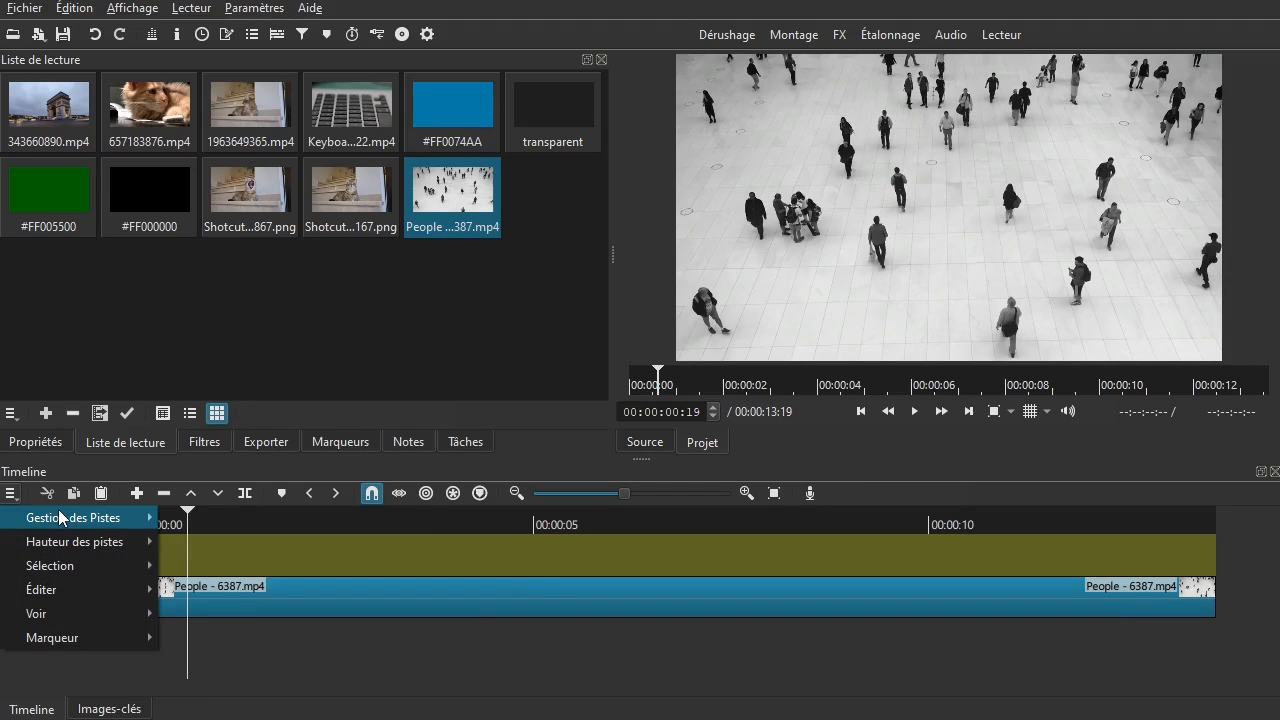
mouse_move(63, 517)
left_click(268, 590)
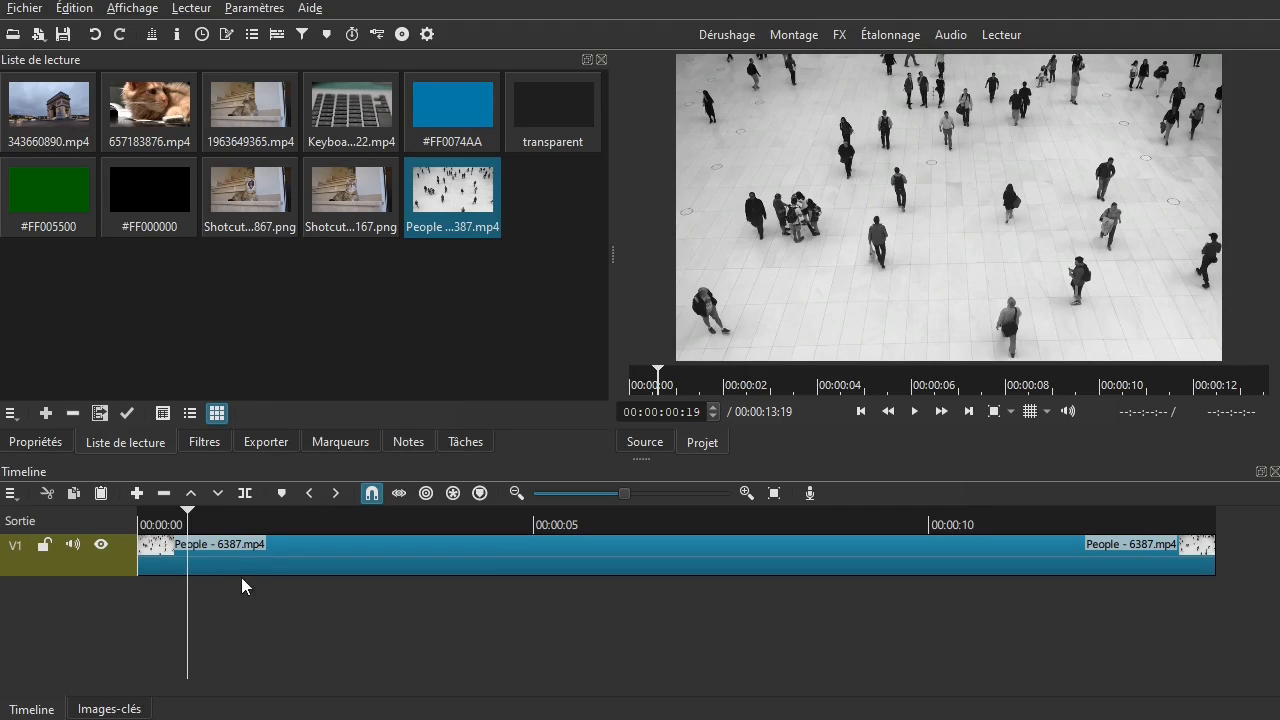
Add the "Masque: Forme Simple" filter to the People - 6387.mp4 clip, finding it with the search text "form"
left_click_drag(205, 596, 437, 601)
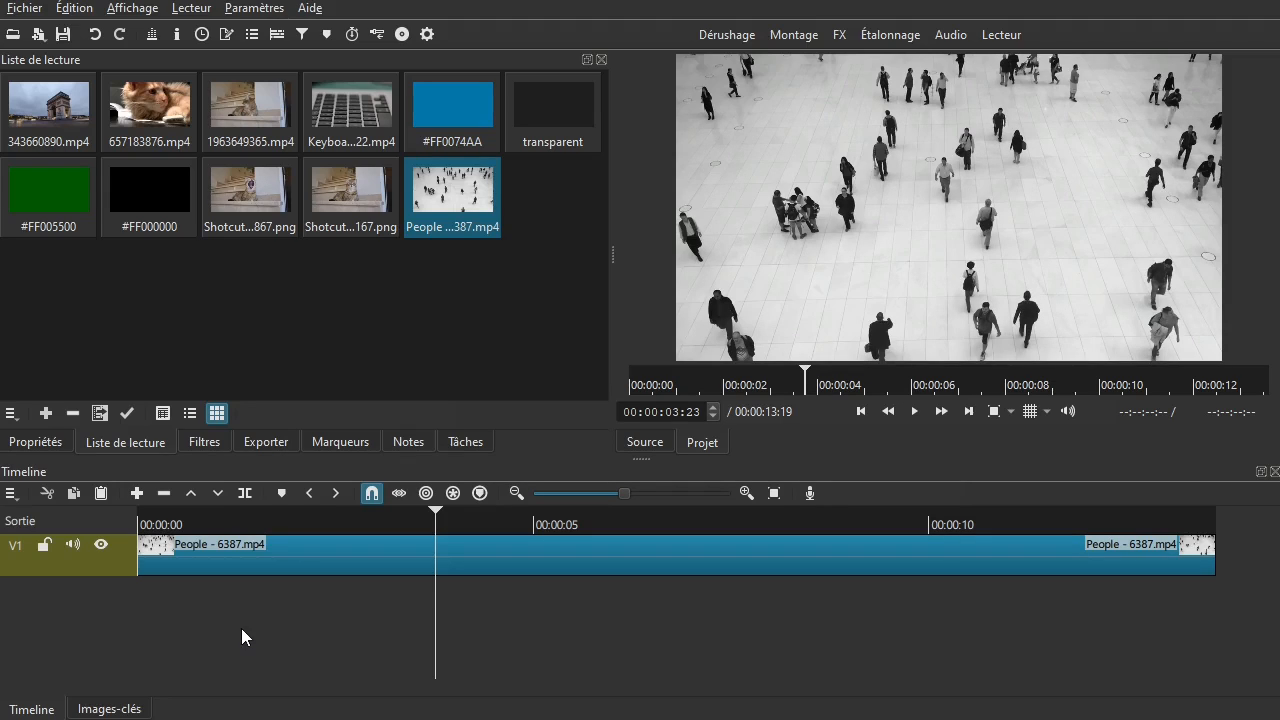
left_click_drag(237, 627, 189, 629)
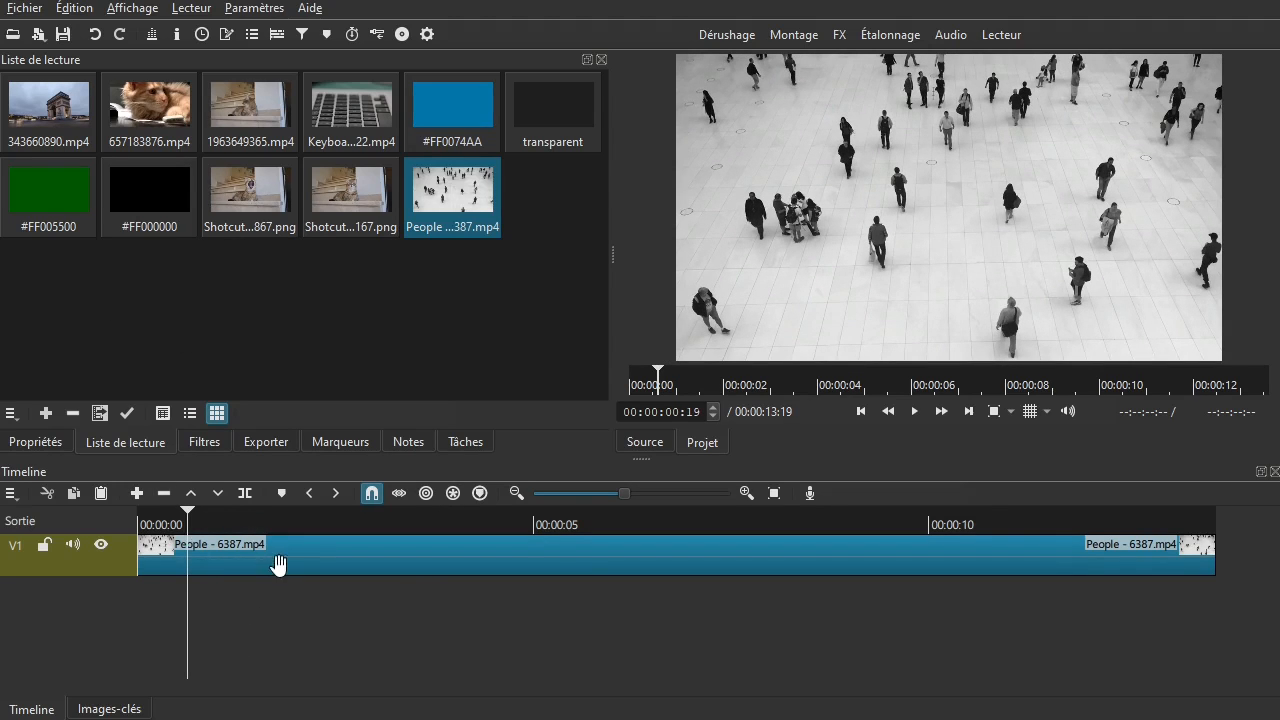
left_click(293, 562)
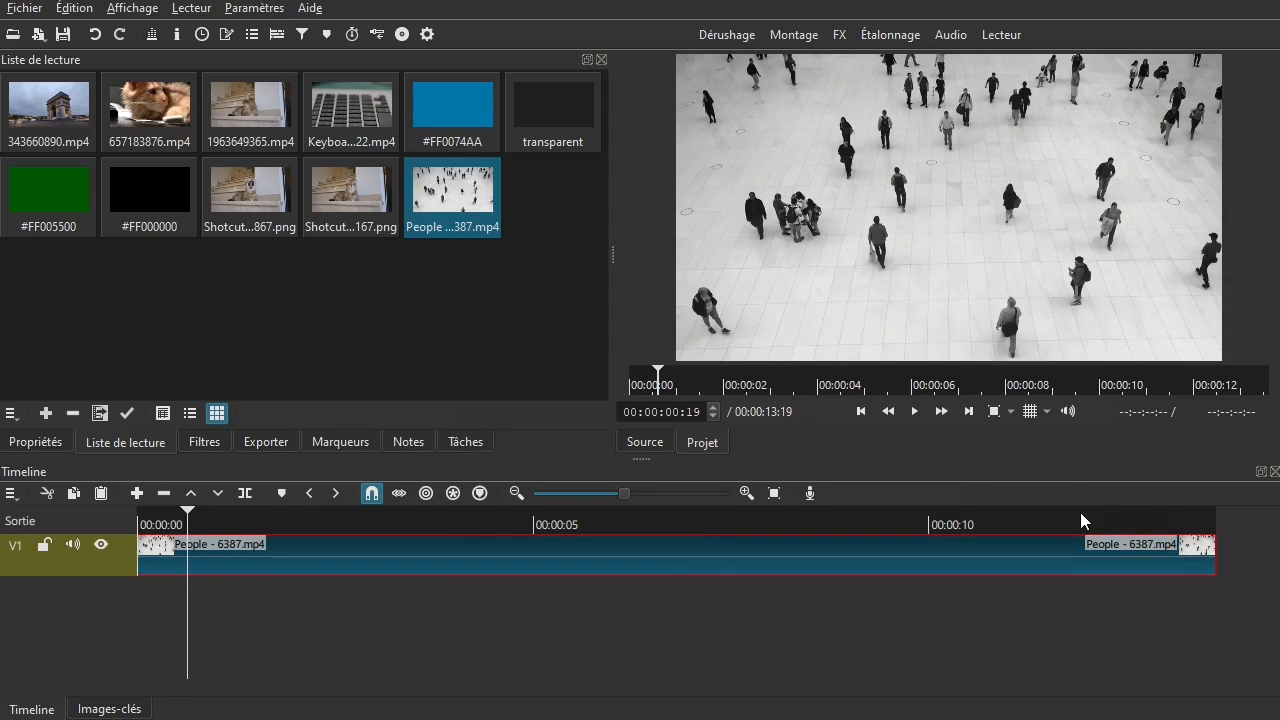
left_click(199, 448)
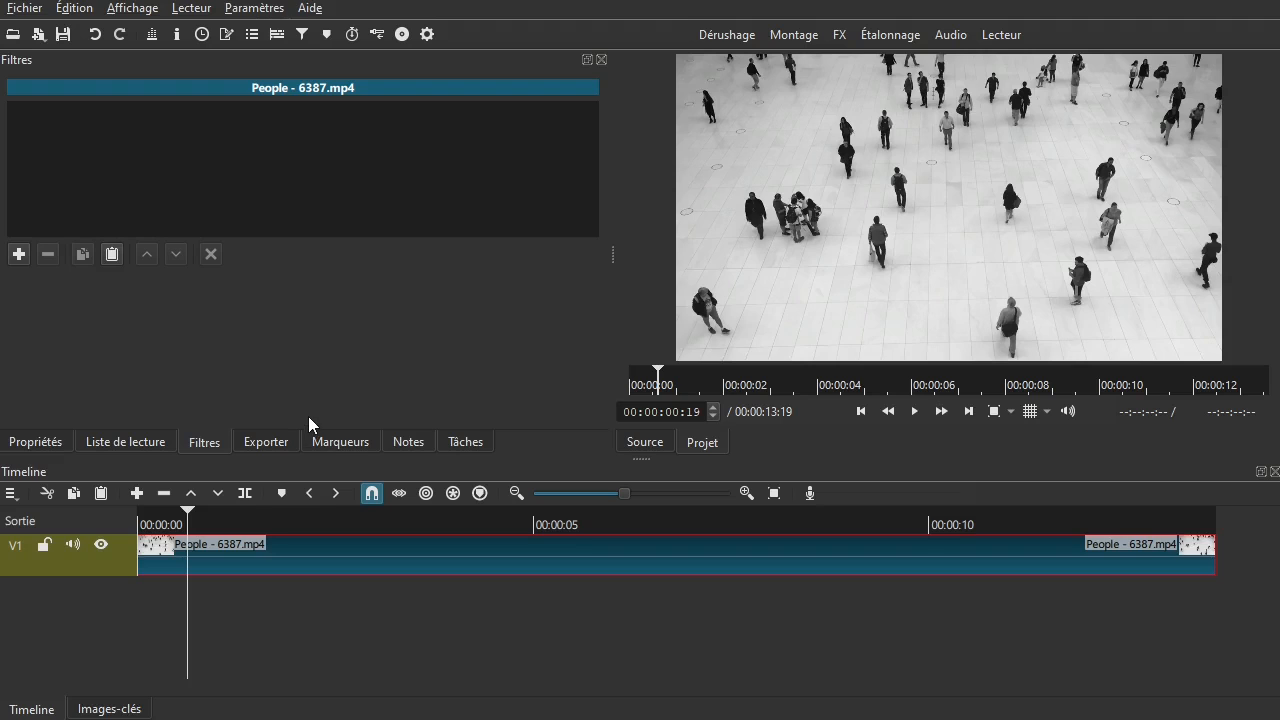
left_click(18, 256)
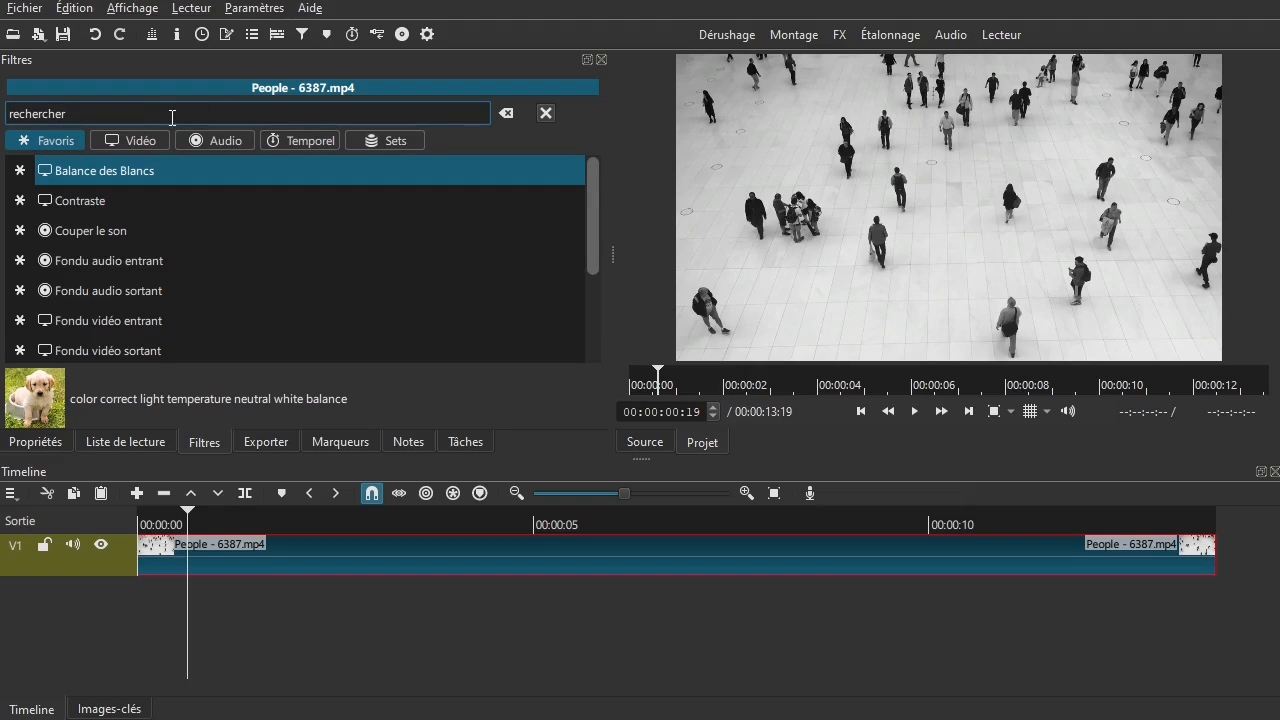
type("form")
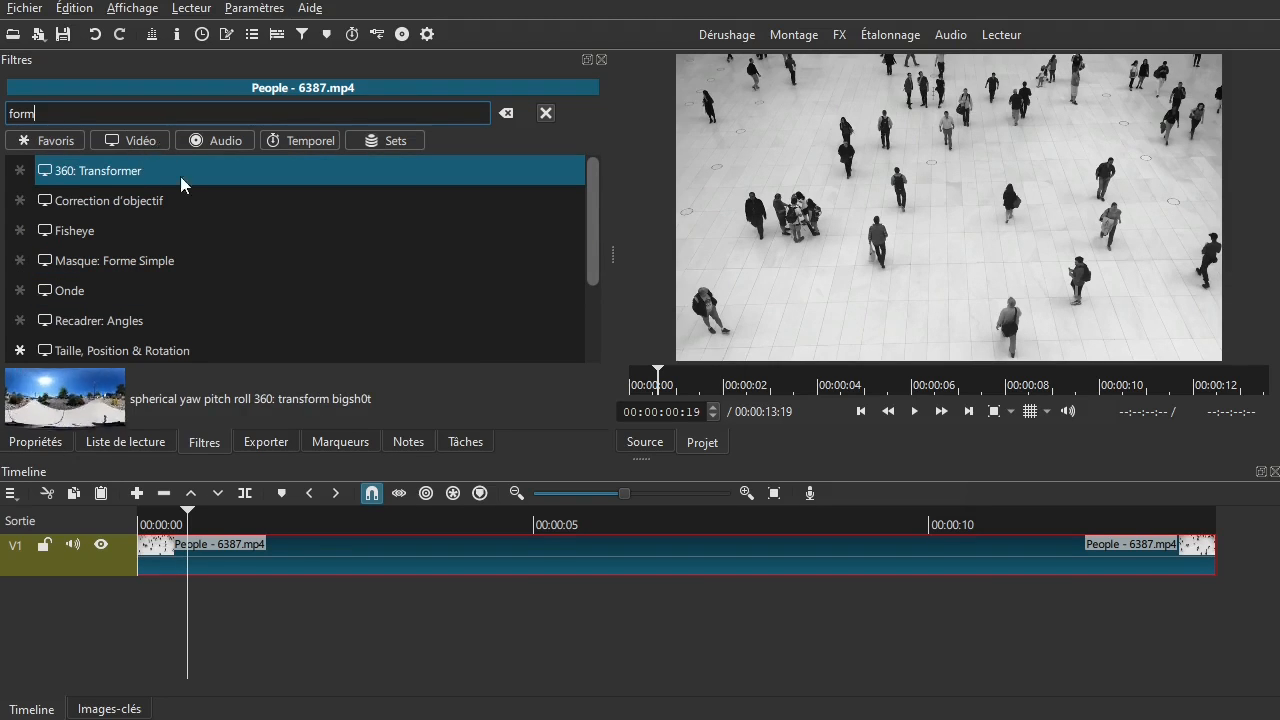
left_click(211, 264)
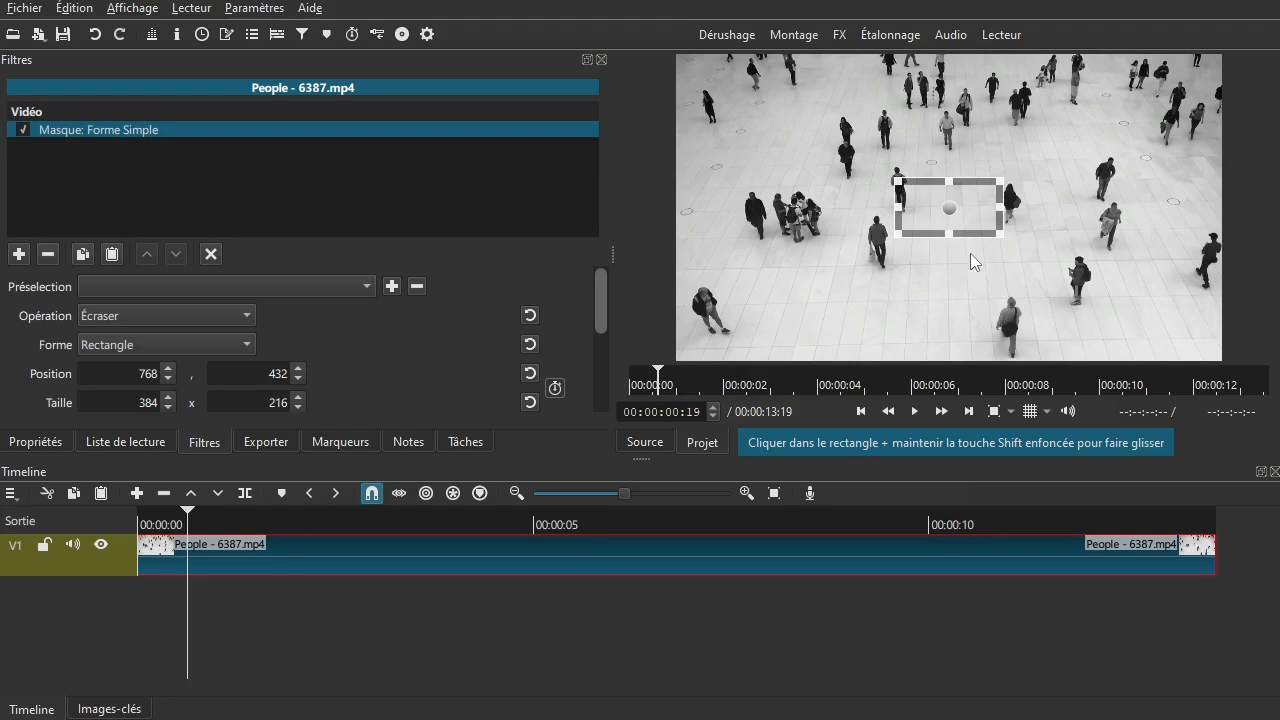
Try out moving and resizing the mask rectangle over different areas of the preview, reaching a size of about 380 x 248
left_click_drag(940, 206, 925, 144)
left_click_drag(975, 192, 1016, 244)
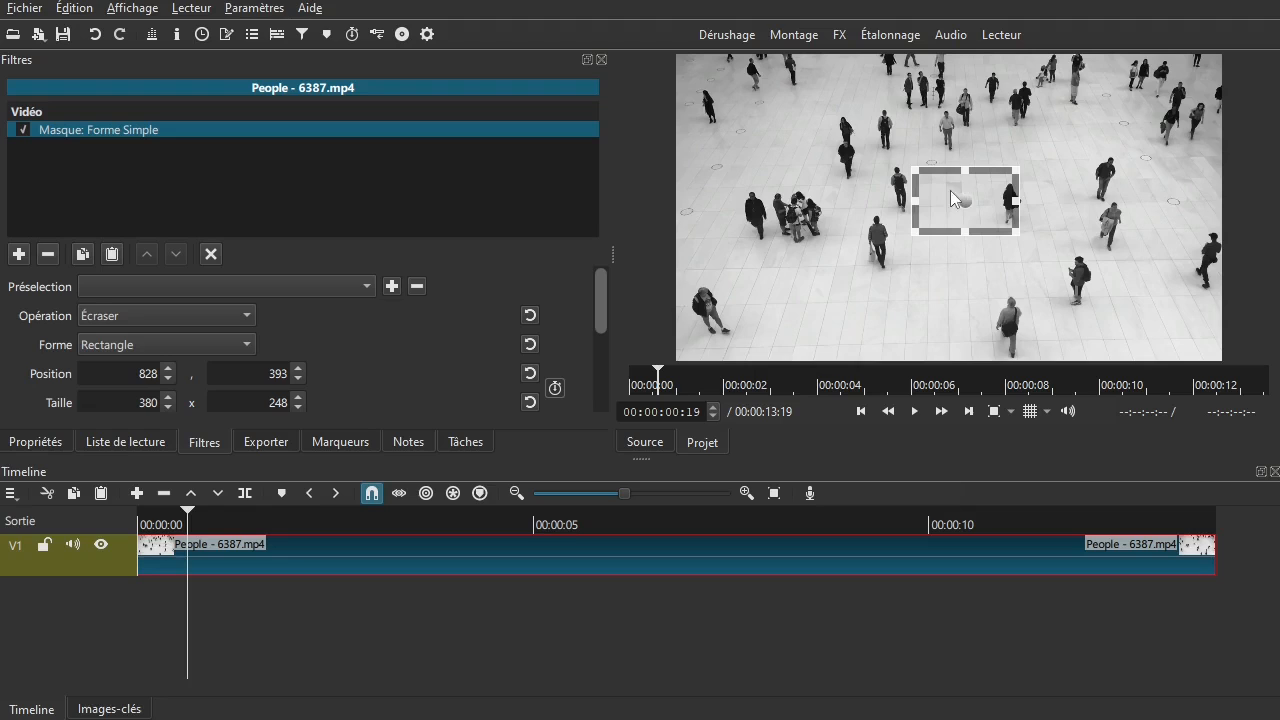
left_click_drag(941, 213, 845, 220)
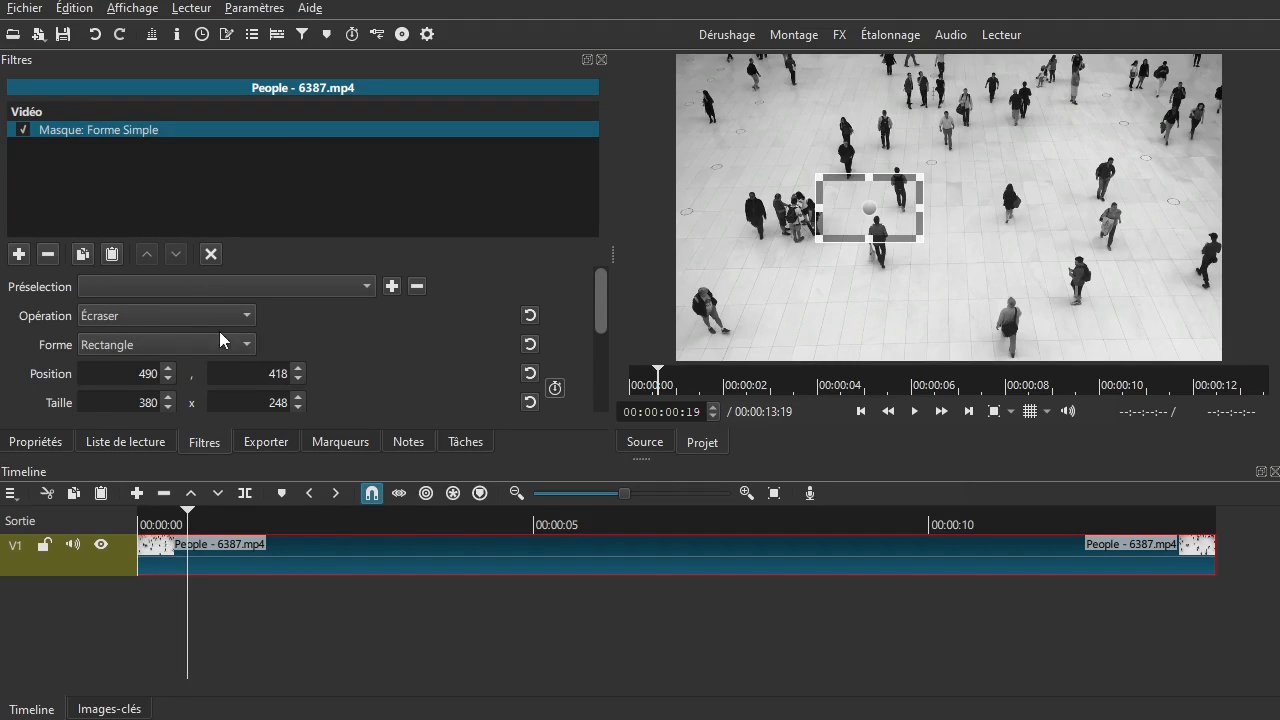
left_click_drag(865, 198, 937, 170)
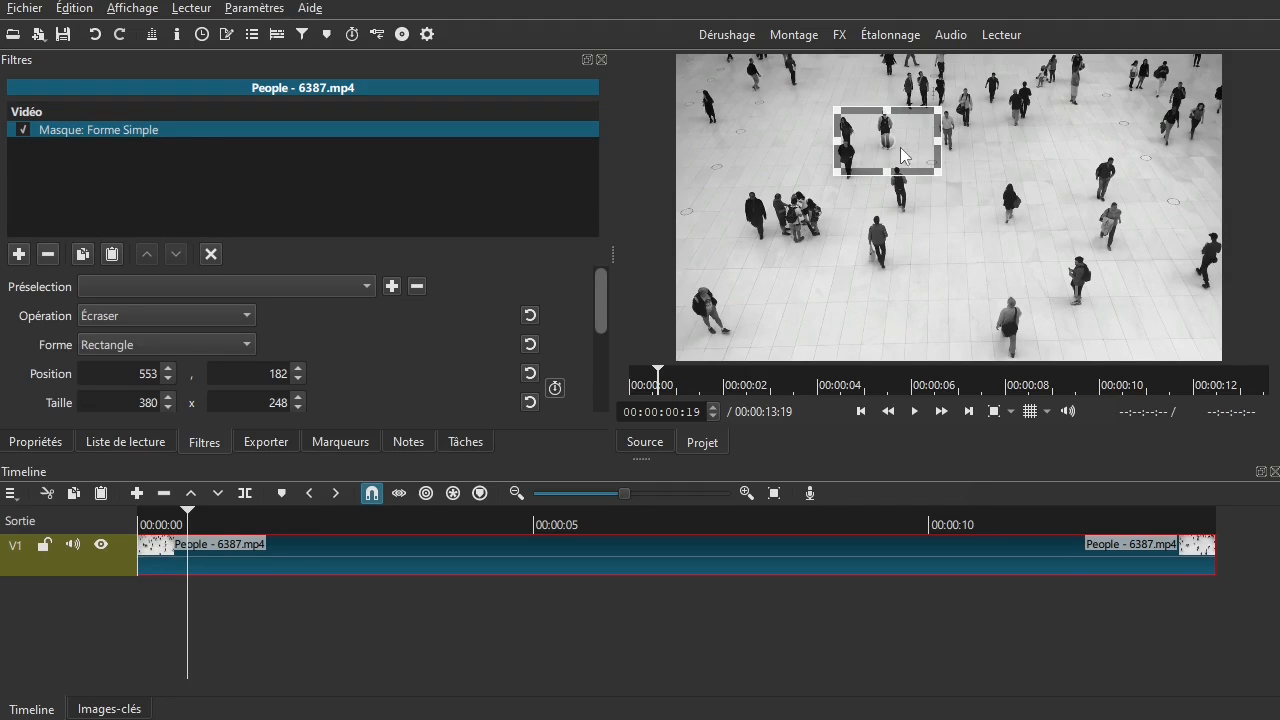
left_click_drag(887, 141, 933, 185)
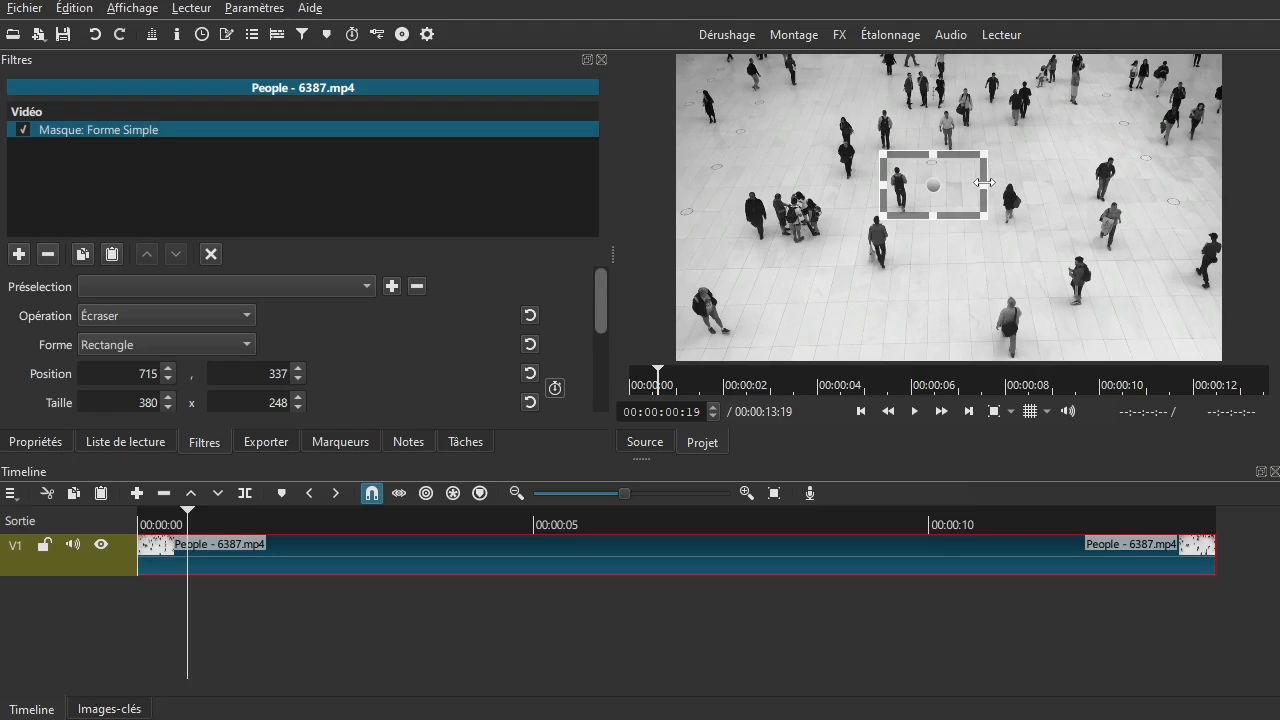
left_click_drag(929, 183, 986, 197)
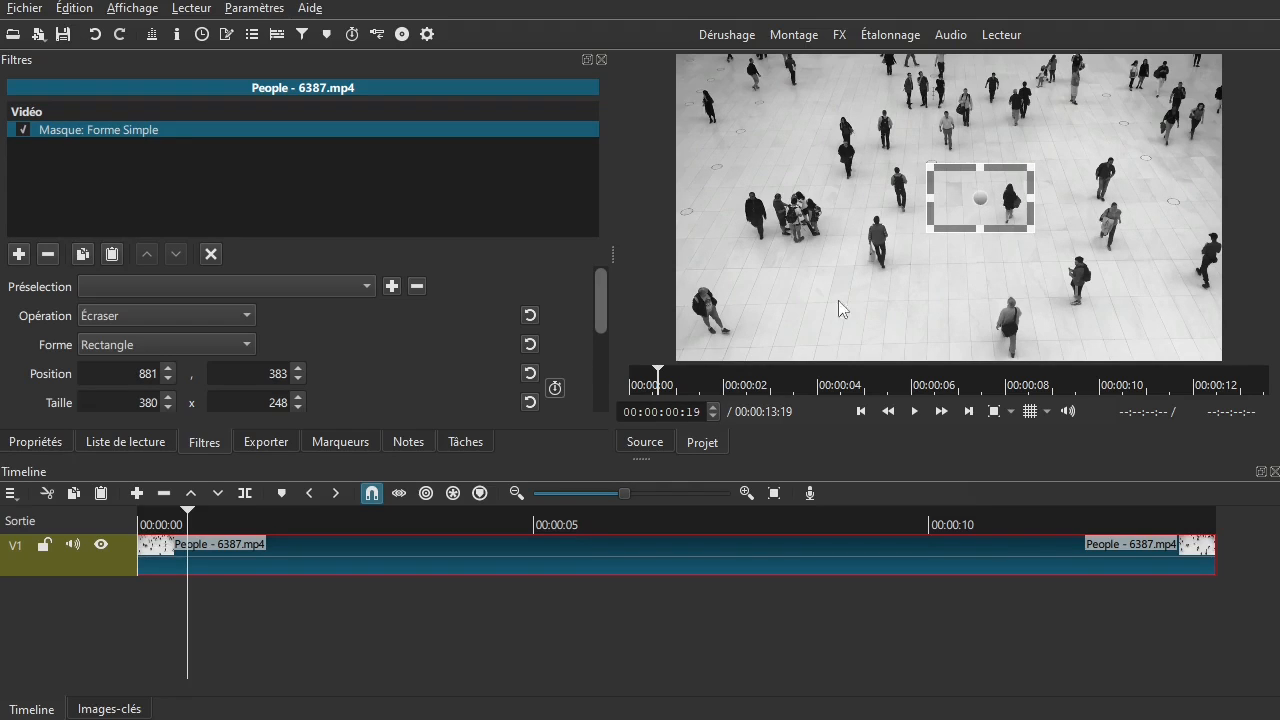
At the clip's first frame, fit the mask rectangle around the walking man near the lower centre, at about position 624, 611 and size 173 x 286
left_click_drag(188, 523, 116, 519)
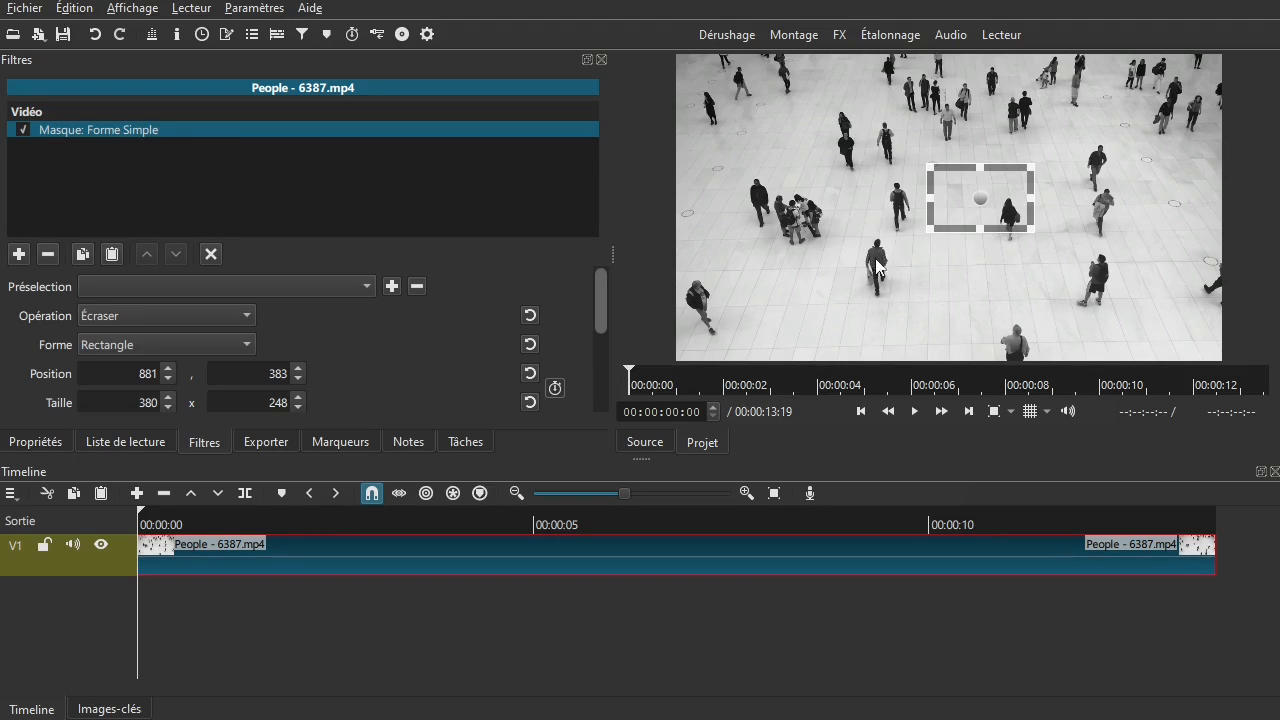
left_click_drag(979, 198, 895, 277)
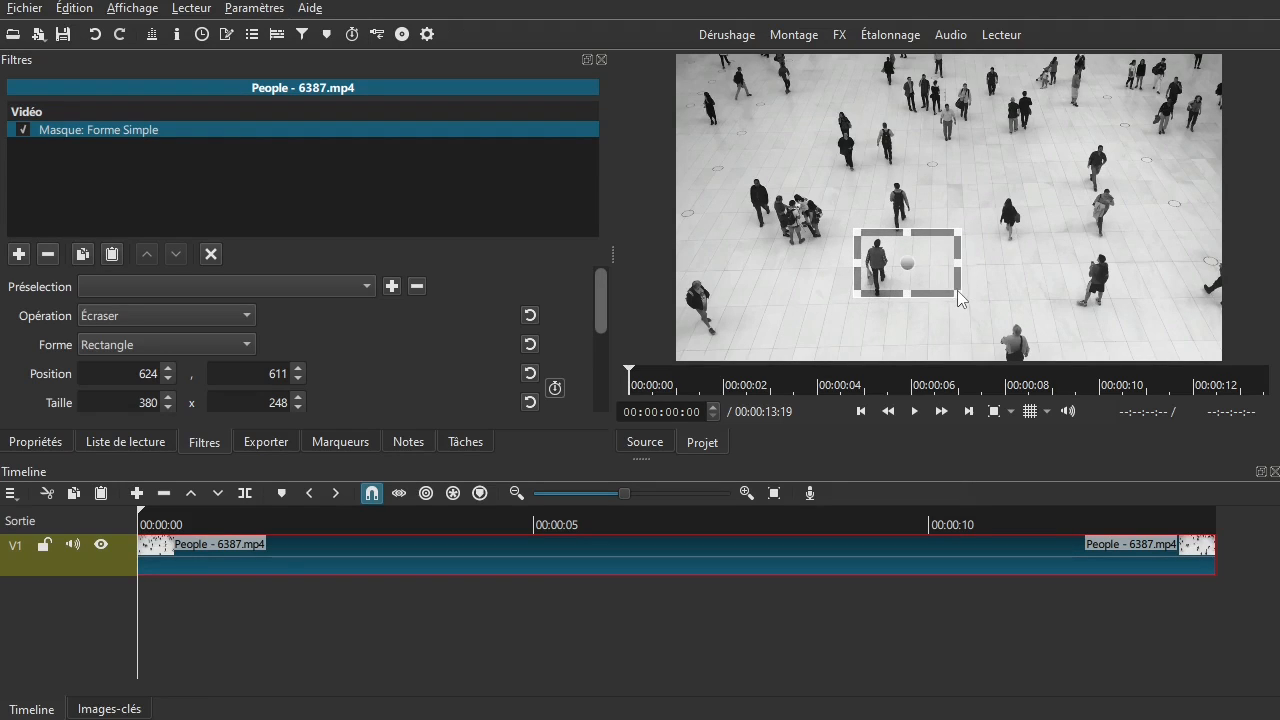
left_click_drag(957, 292, 887, 312)
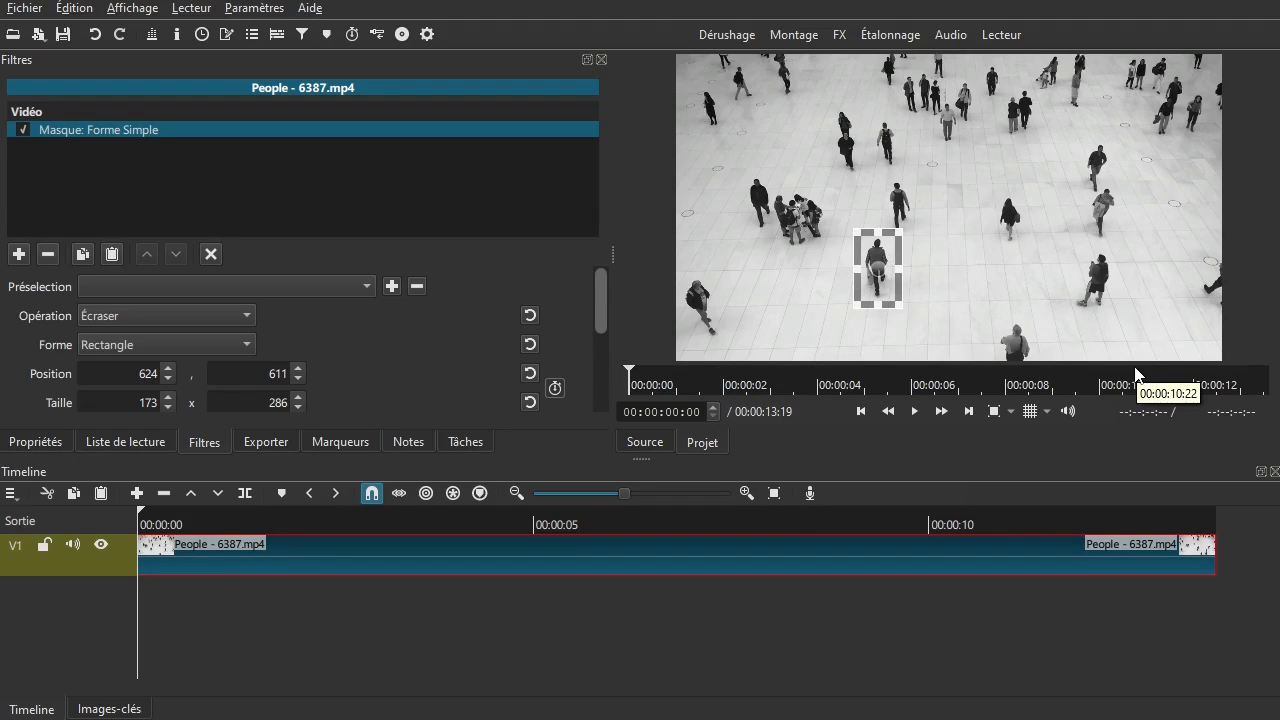
Play the clip to compare the fixed mask with the man's movement, and return to the first frame to examine the mask settings
left_click(915, 413)
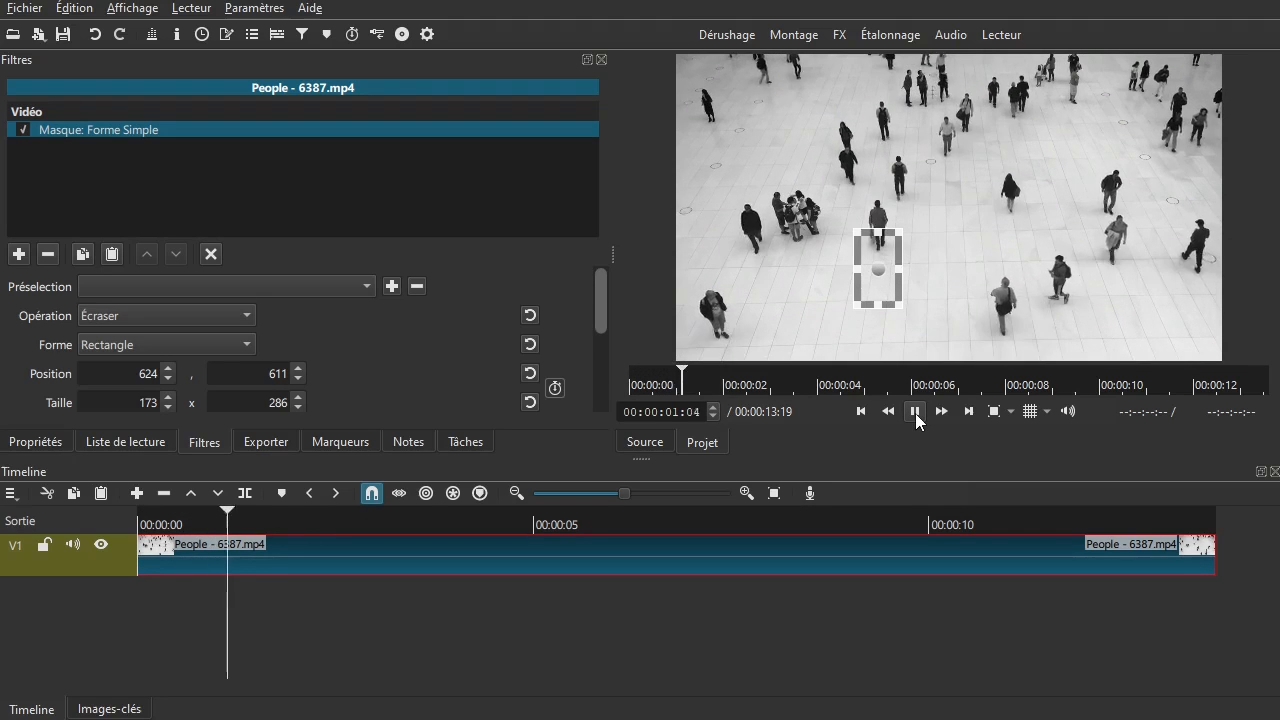
left_click(915, 413)
left_click(862, 413)
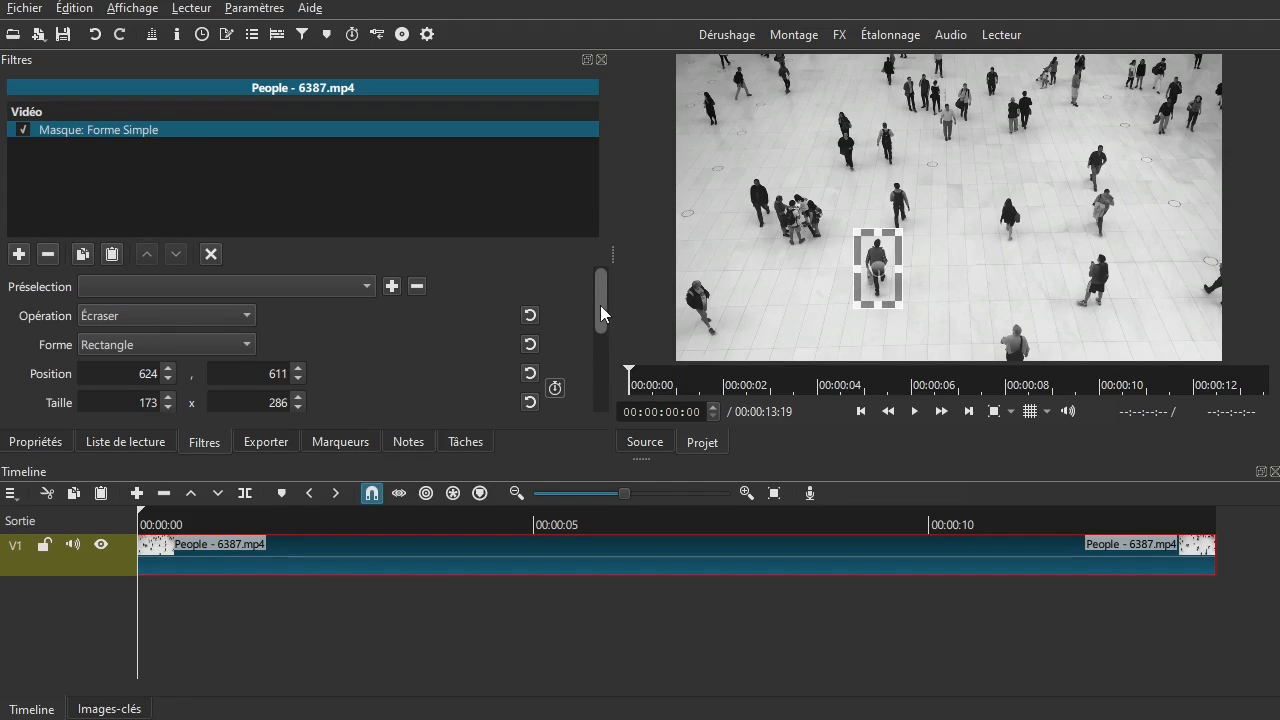
scroll(600, 305, "down", 2)
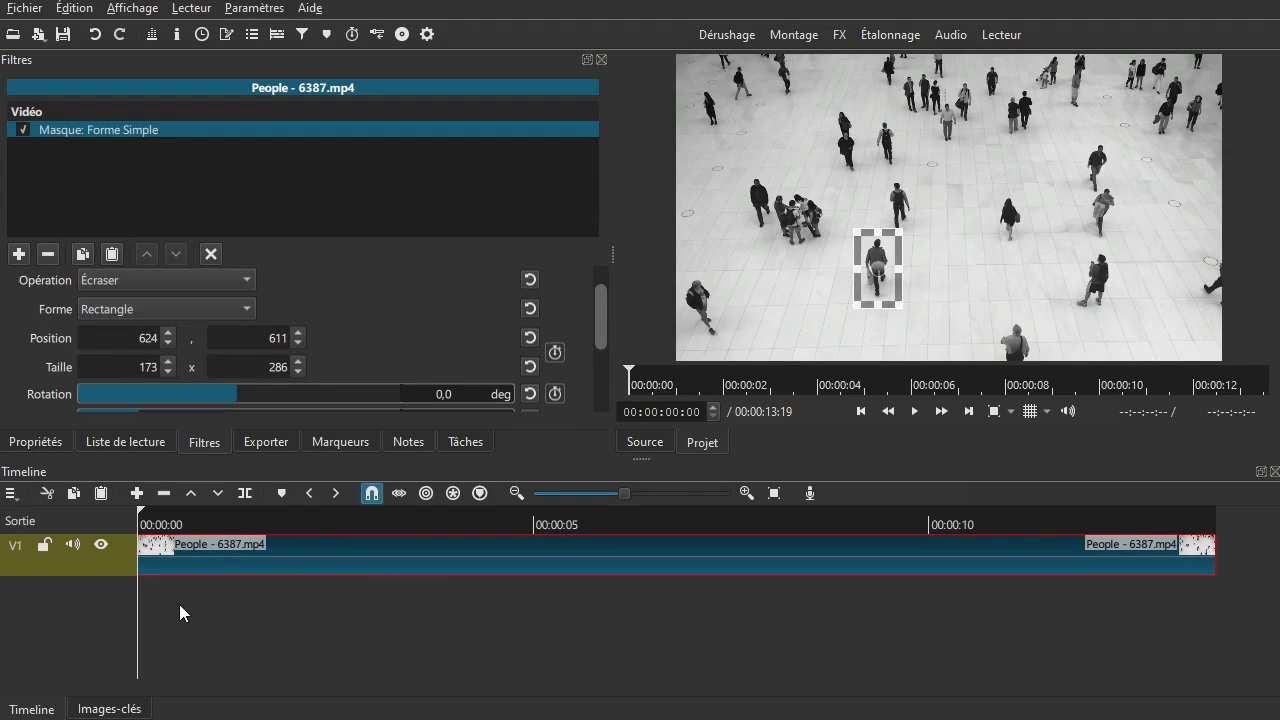
key("Right")
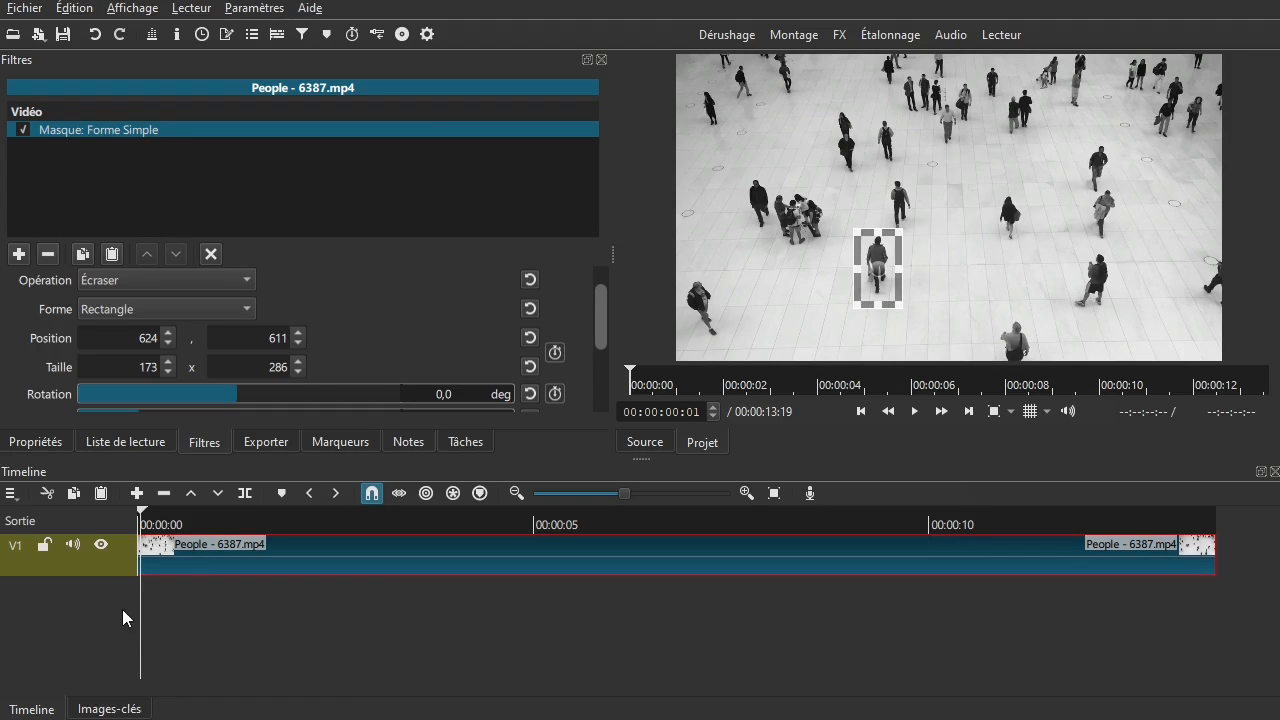
key("Left")
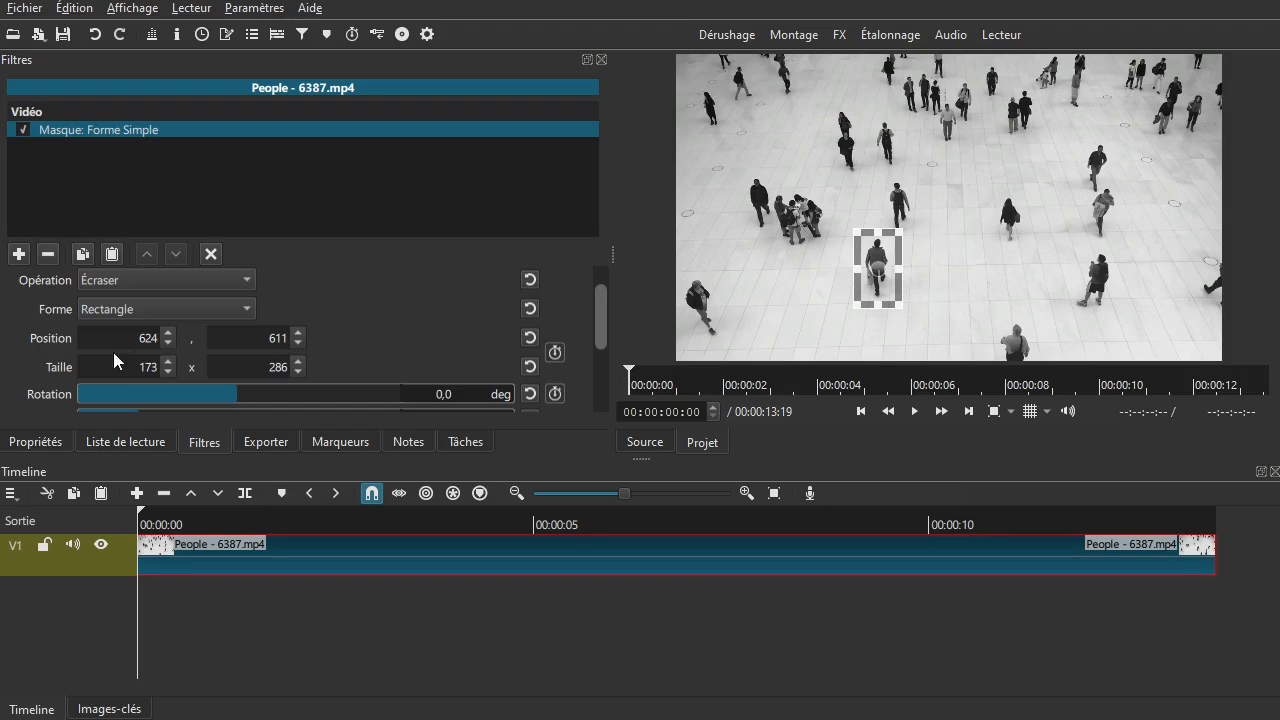
Enable keyframes for the mask's position and size, move the mask onto the man about 1.5 seconds in, at about 620, 421, and check playback
left_click(556, 353)
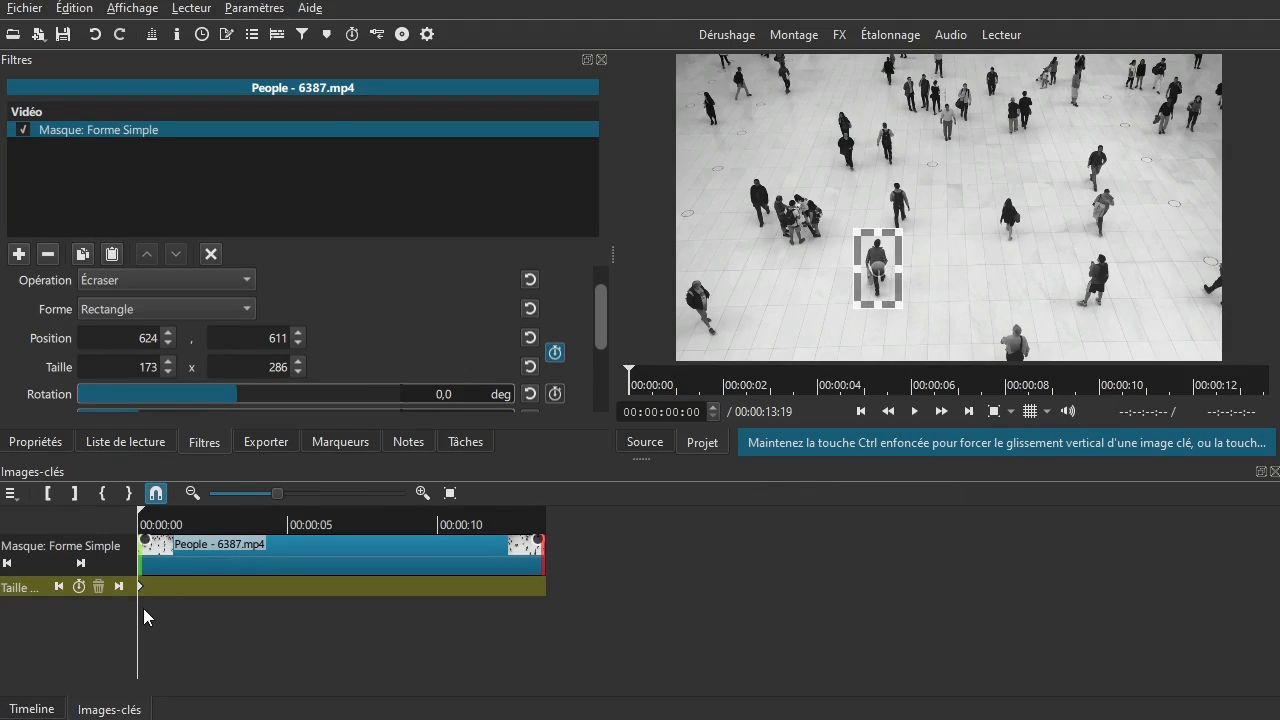
left_click_drag(143, 608, 186, 610)
left_click_drag(877, 272, 879, 207)
left_click_drag(188, 605, 137, 621)
key("space")
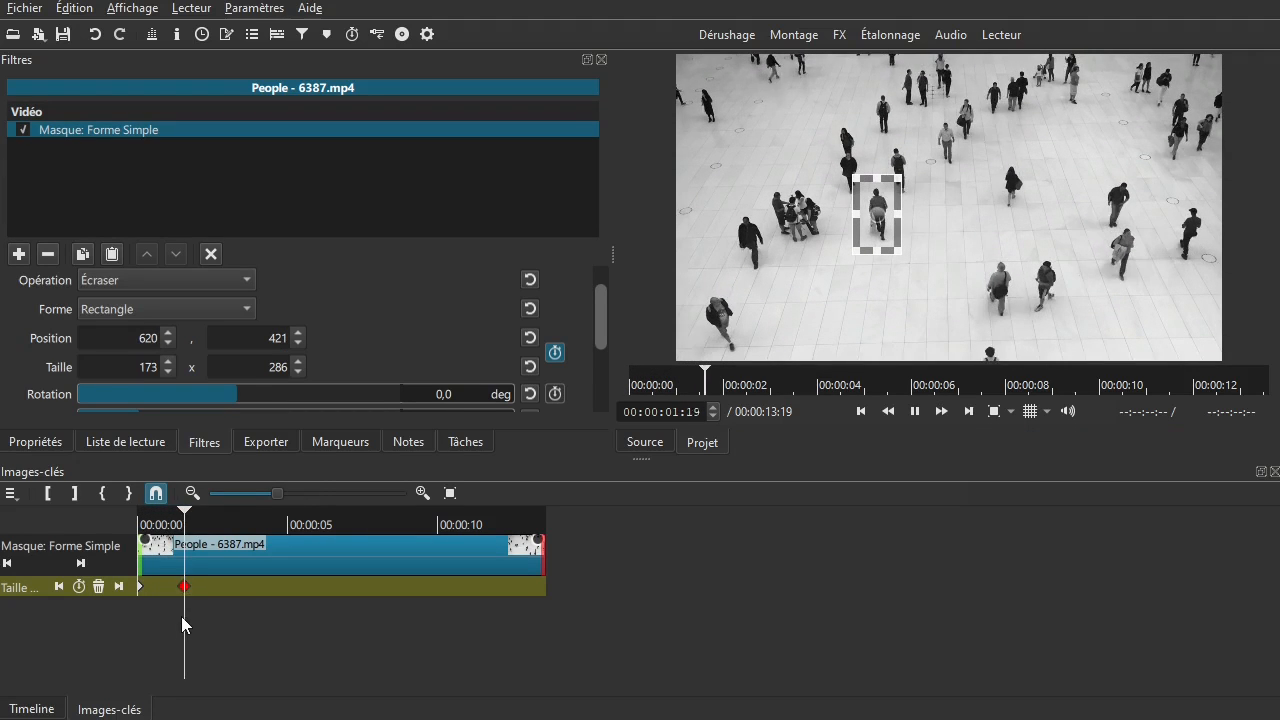
key("space")
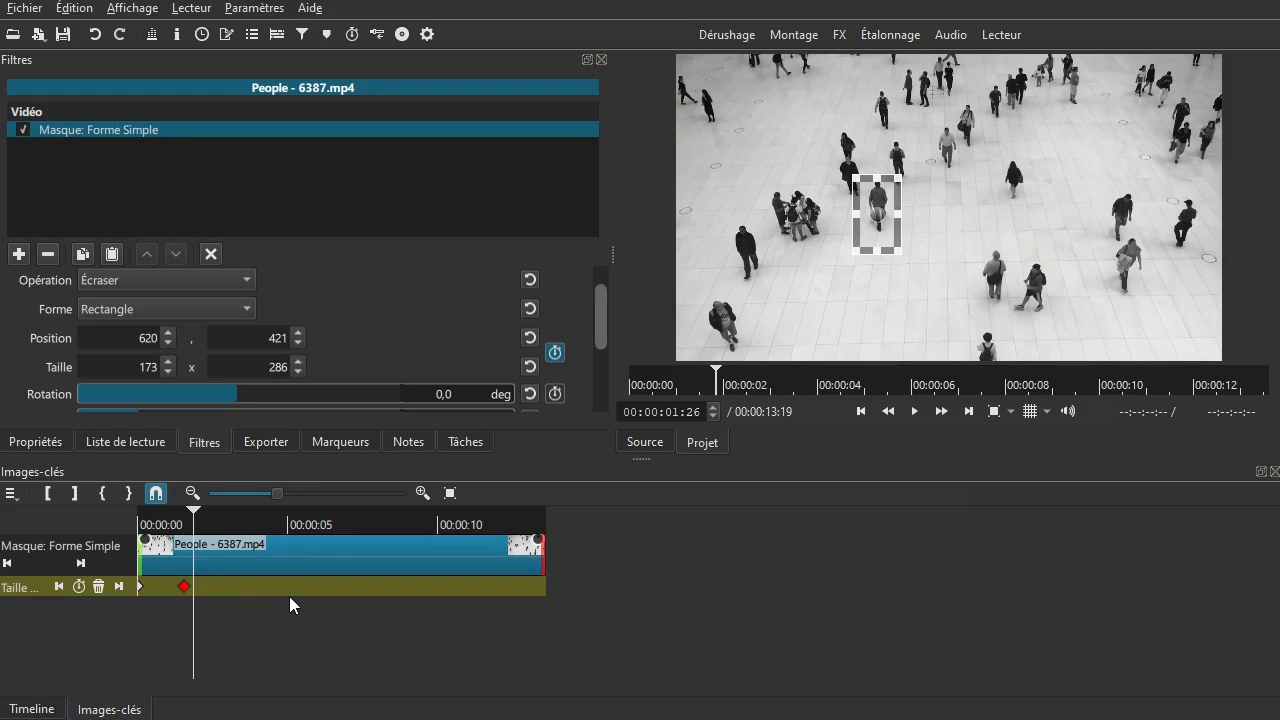
Keyframe the mask over the walking man at 00:00:02:28, about position 627, 280, and at 00:00:04:08, about position 627, 185
left_click_drag(199, 610, 224, 605)
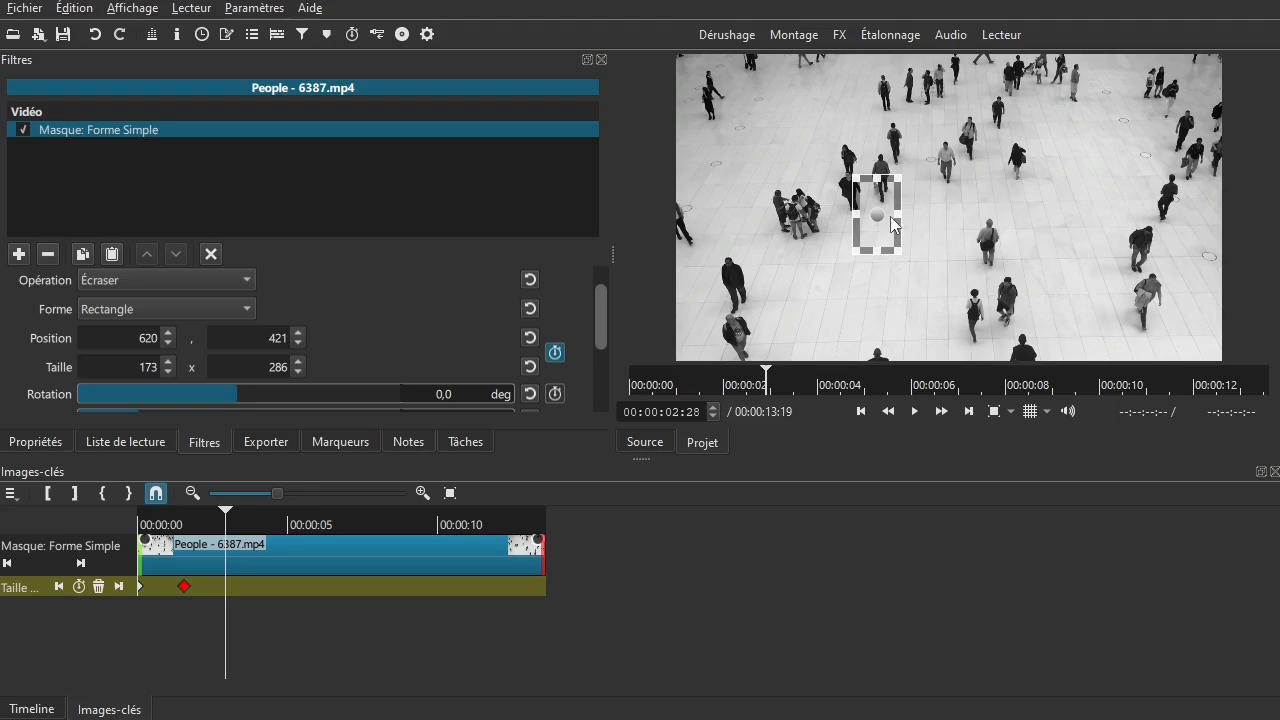
left_click_drag(886, 210, 888, 171)
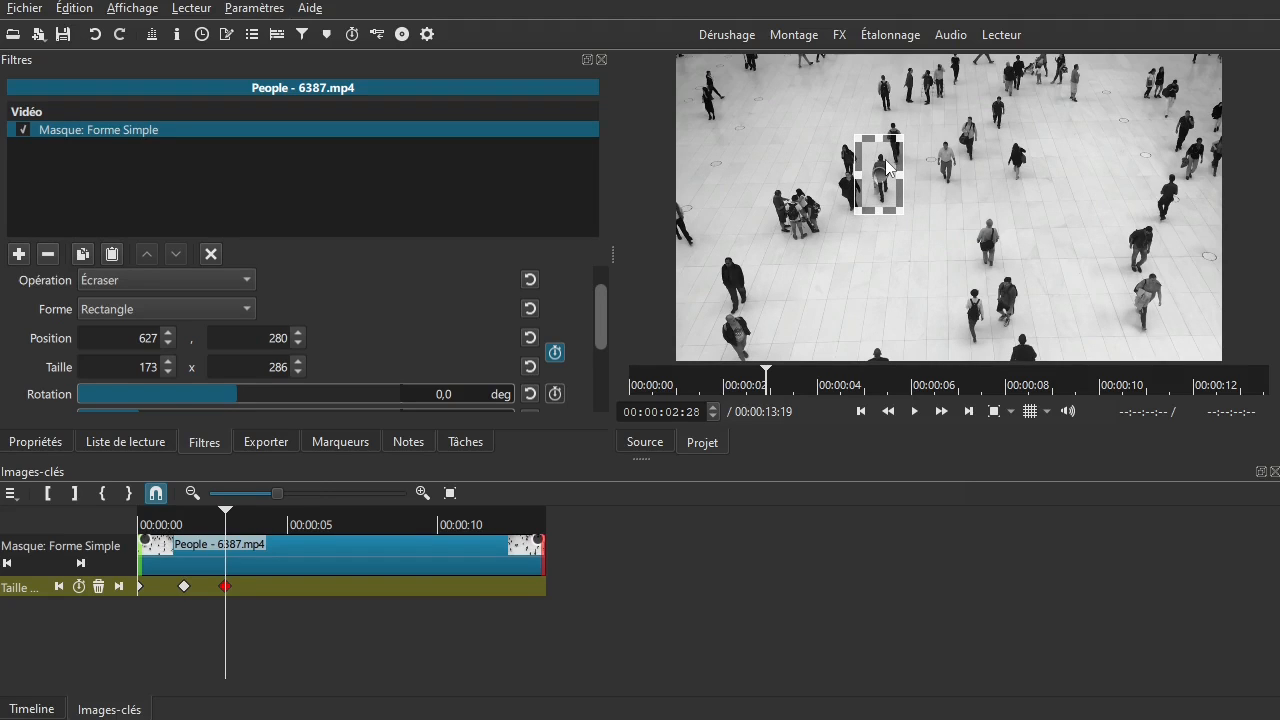
left_click_drag(240, 605, 265, 610)
left_click_drag(888, 170, 888, 141)
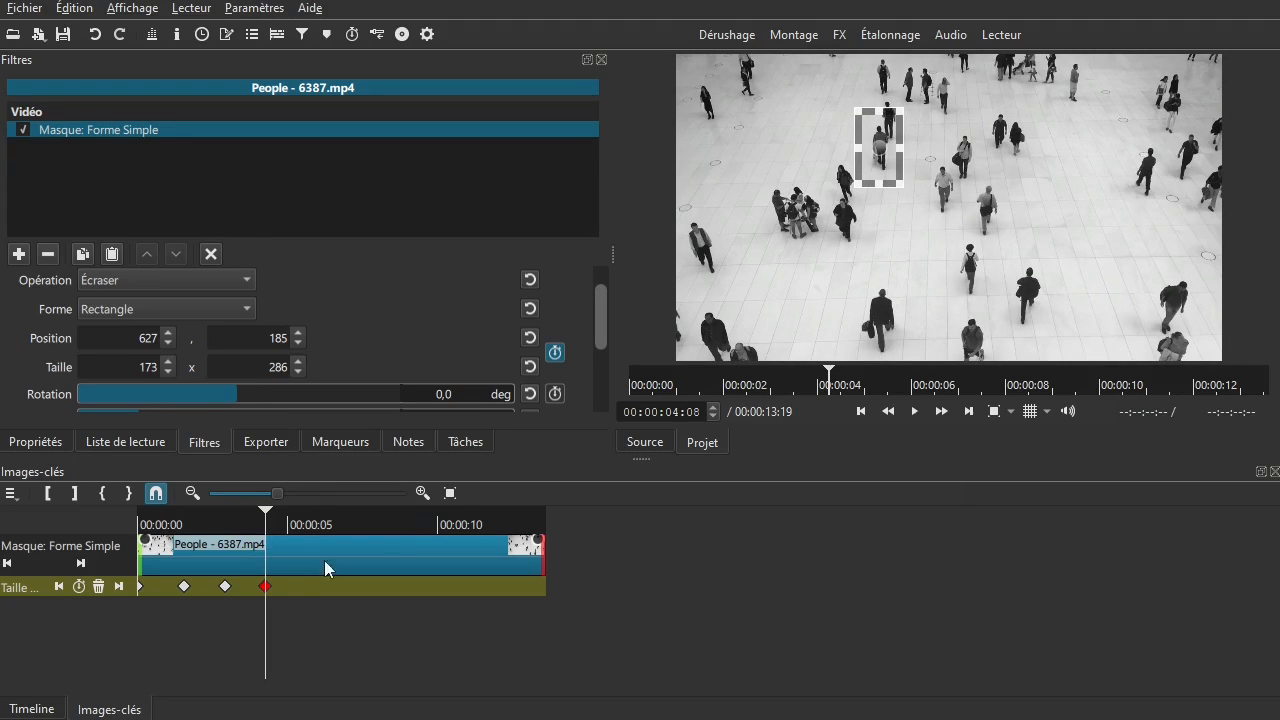
Keyframe the mask onto the man at 00:00:05:15 and again near 7 seconds, at about position 609, 30
left_click(302, 612)
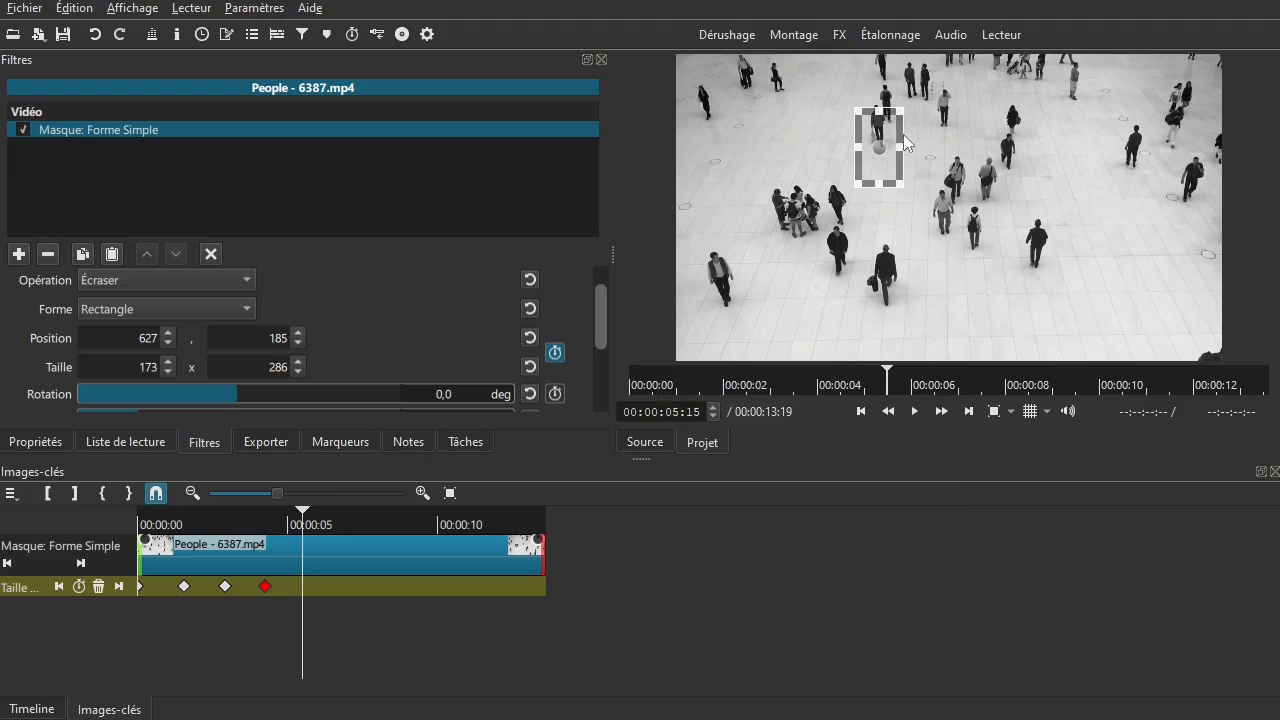
left_click_drag(873, 144, 871, 121)
left_click_drag(318, 603, 344, 606)
left_click_drag(876, 124, 873, 103)
Keyframe the mask following the man at 00:00:08:01, about position 623, -30, and at 00:00:09:13, about position 616, -118
left_click_drag(346, 605, 380, 615)
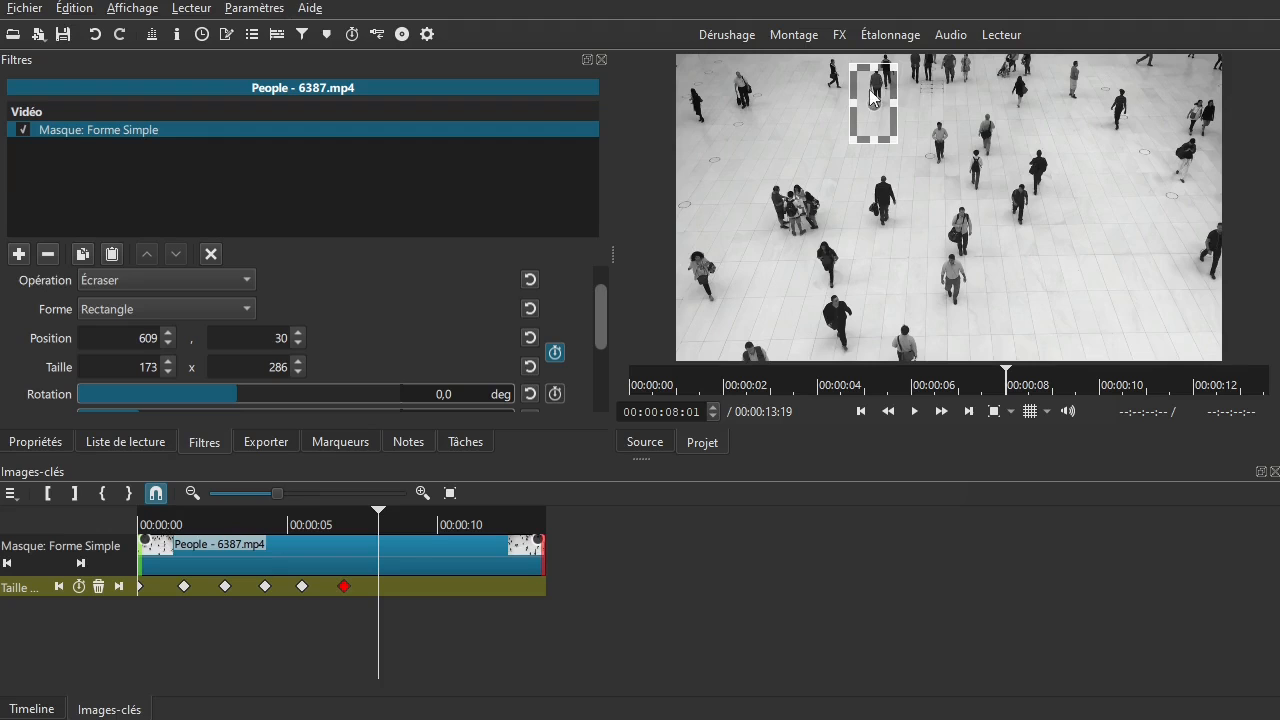
left_click_drag(876, 104, 881, 87)
left_click_drag(394, 603, 420, 623)
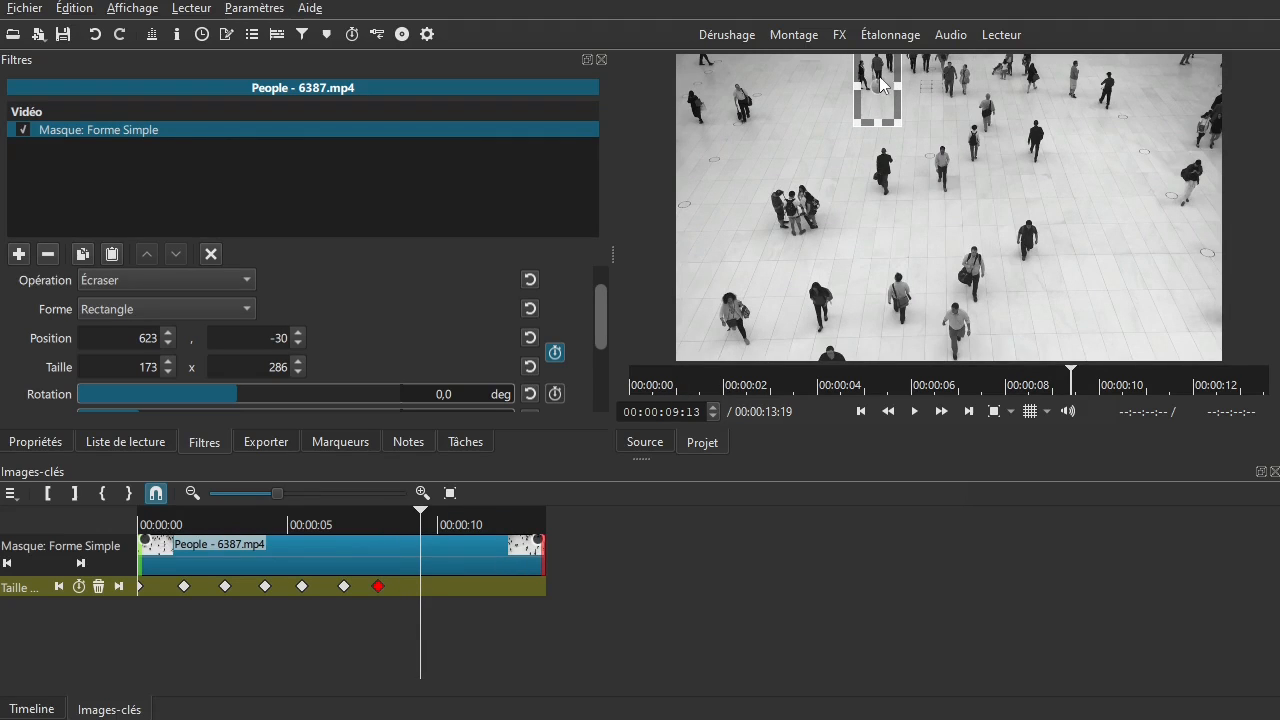
left_click_drag(879, 86, 882, 57)
At 00:00:10:13, move the mask out above the image to about position 630, -333, and scrub back to review the animation
mouse_move(439, 650)
left_mouse_down()
mouse_move(465, 624)
mouse_move(500, 622)
mouse_move(438, 626)
mouse_move(449, 627)
left_mouse_up()
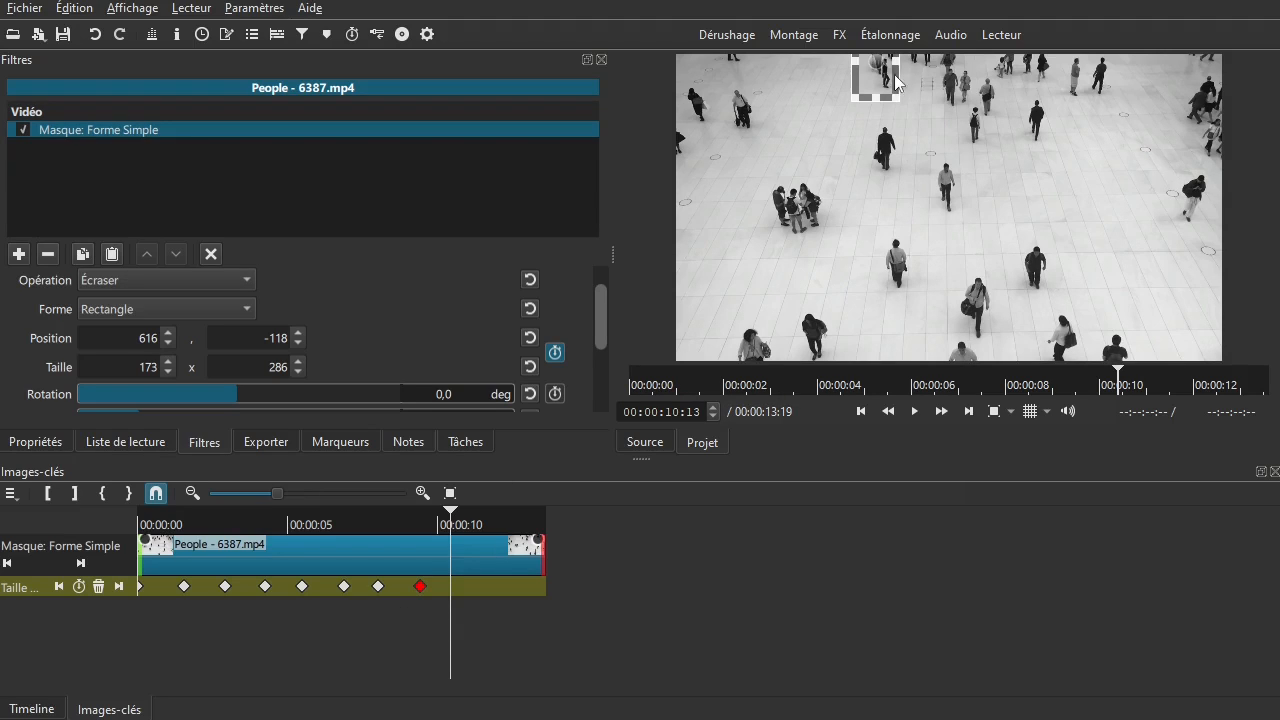
left_click_drag(877, 66, 882, 3)
left_click(433, 627)
left_click_drag(431, 629, 116, 655)
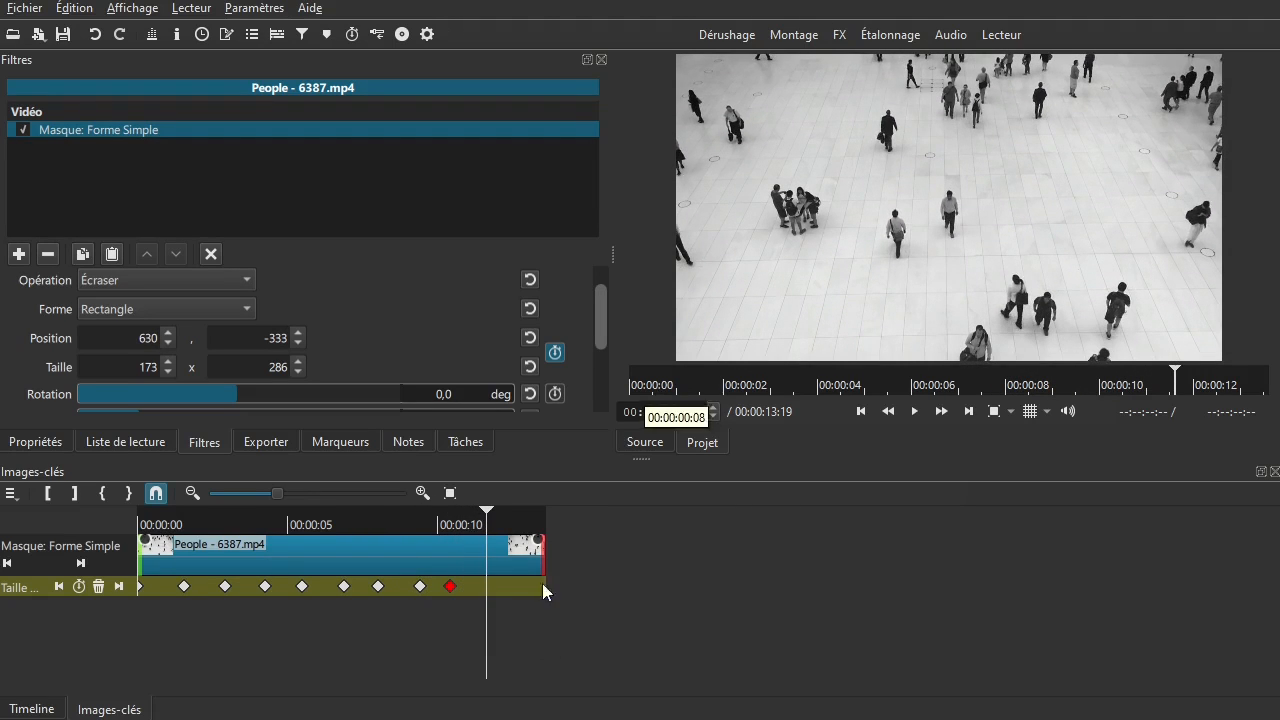
left_click(443, 619)
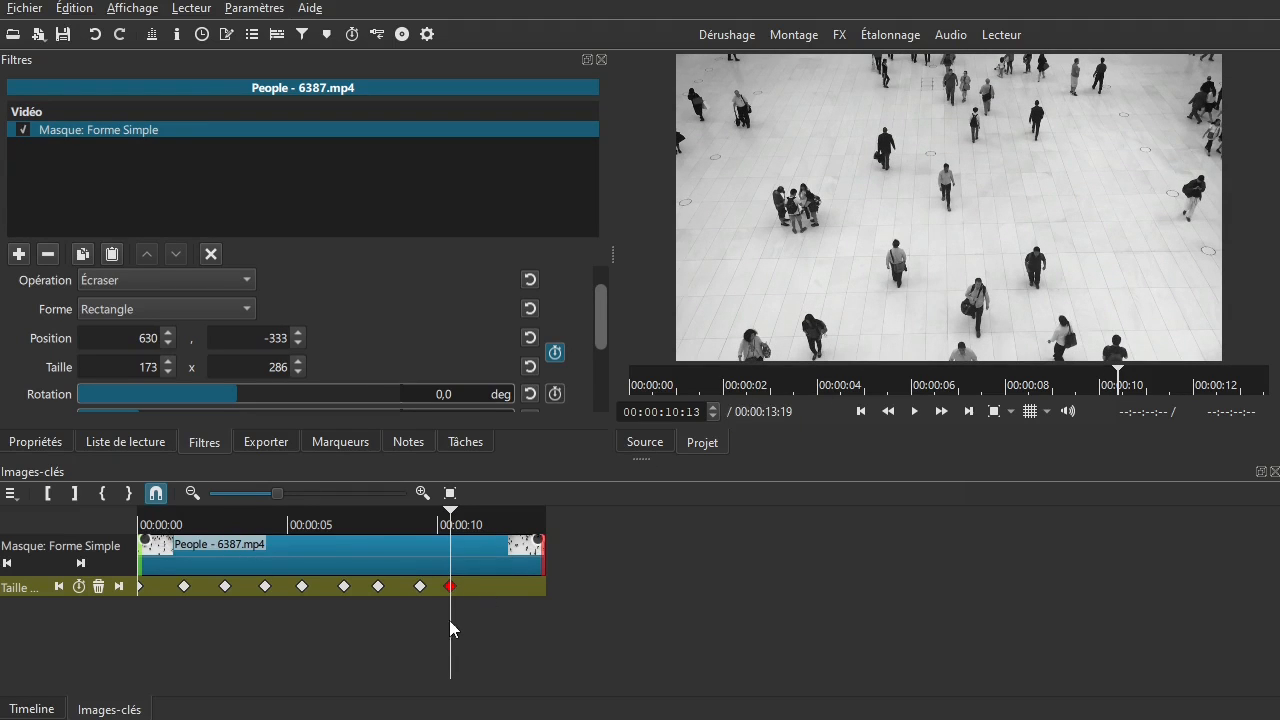
key("Left")
left_click_drag(446, 629, 419, 630)
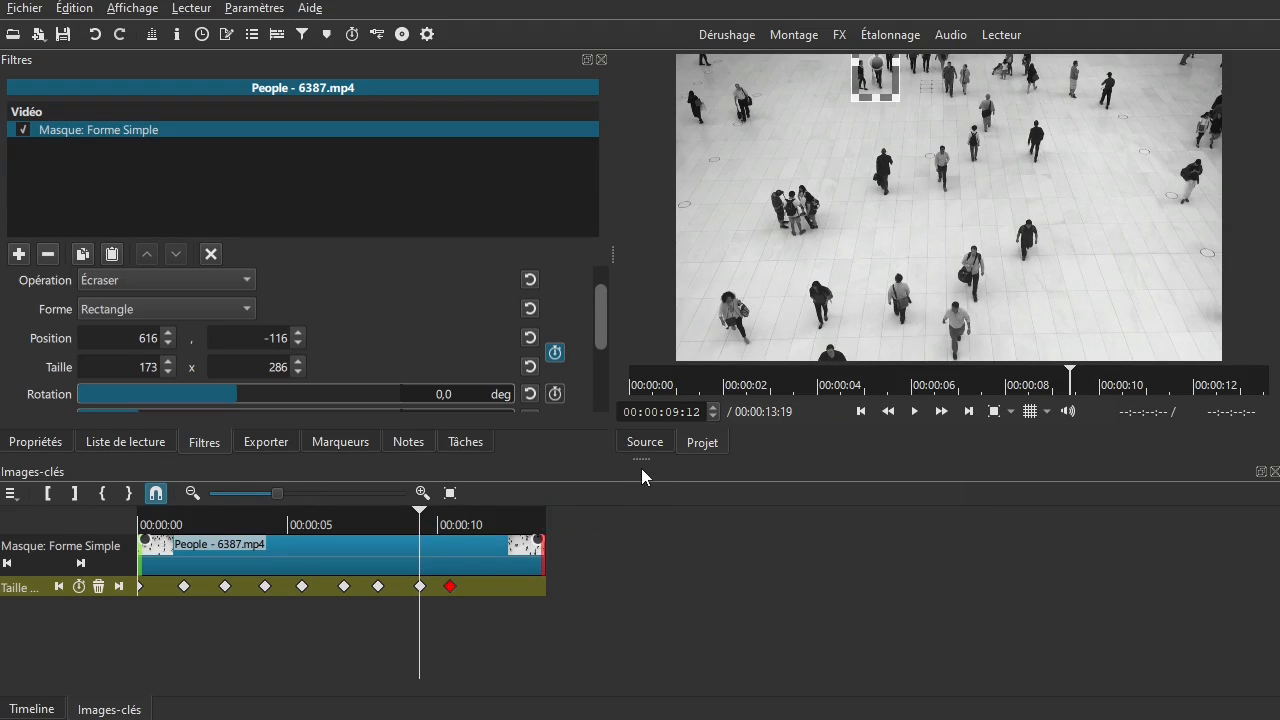
Enlarge the preview area and set the preview zoom to 25 %, trying 50 % and 10 % first
left_click_drag(644, 462, 646, 527)
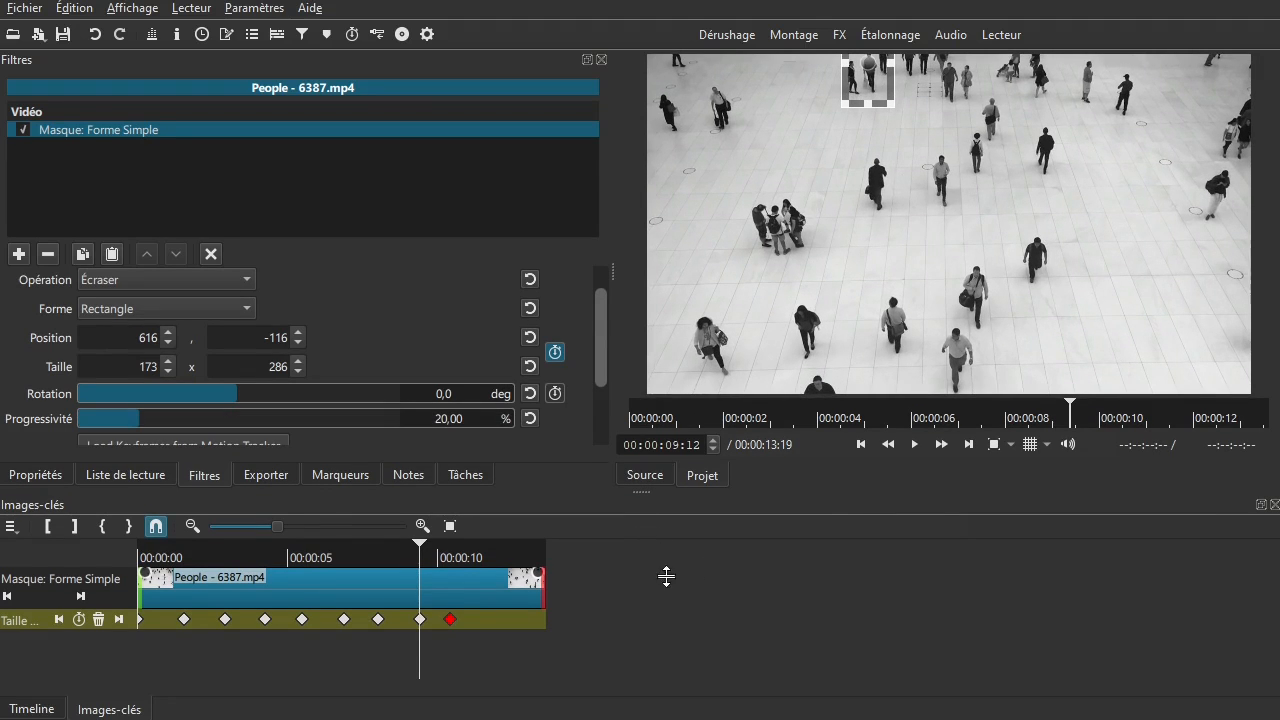
left_click(1011, 444)
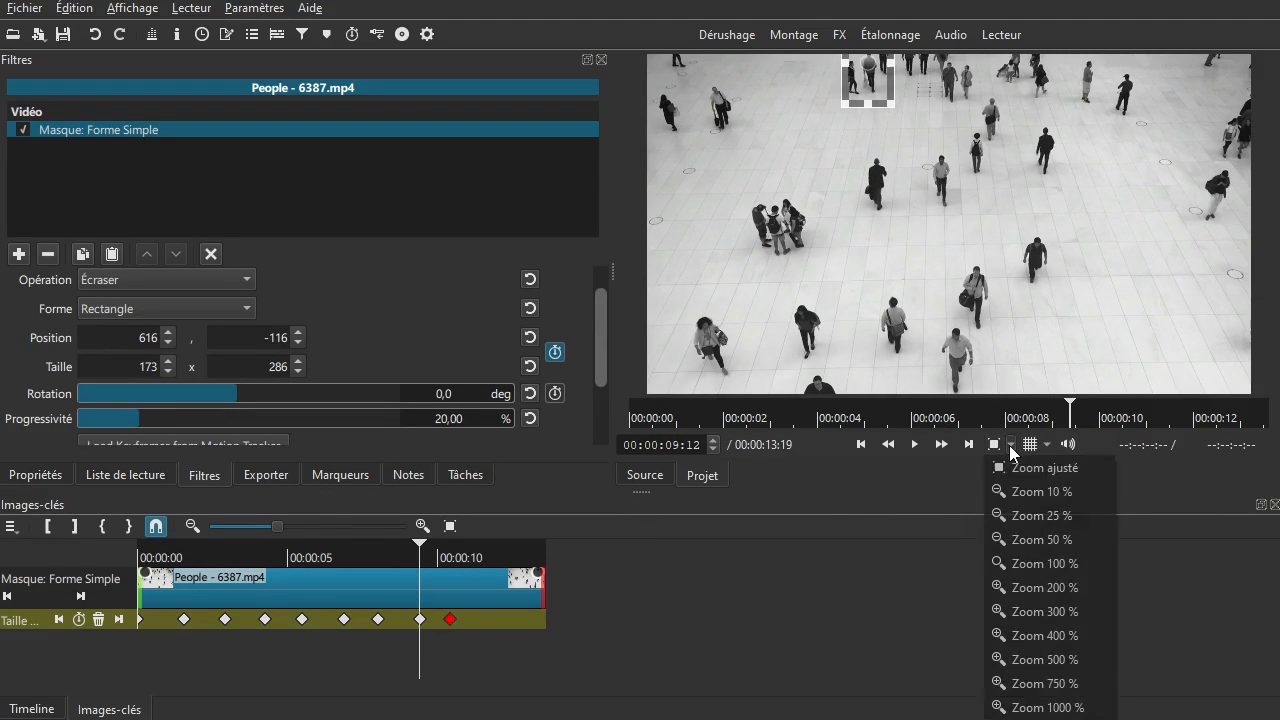
left_click(1013, 540)
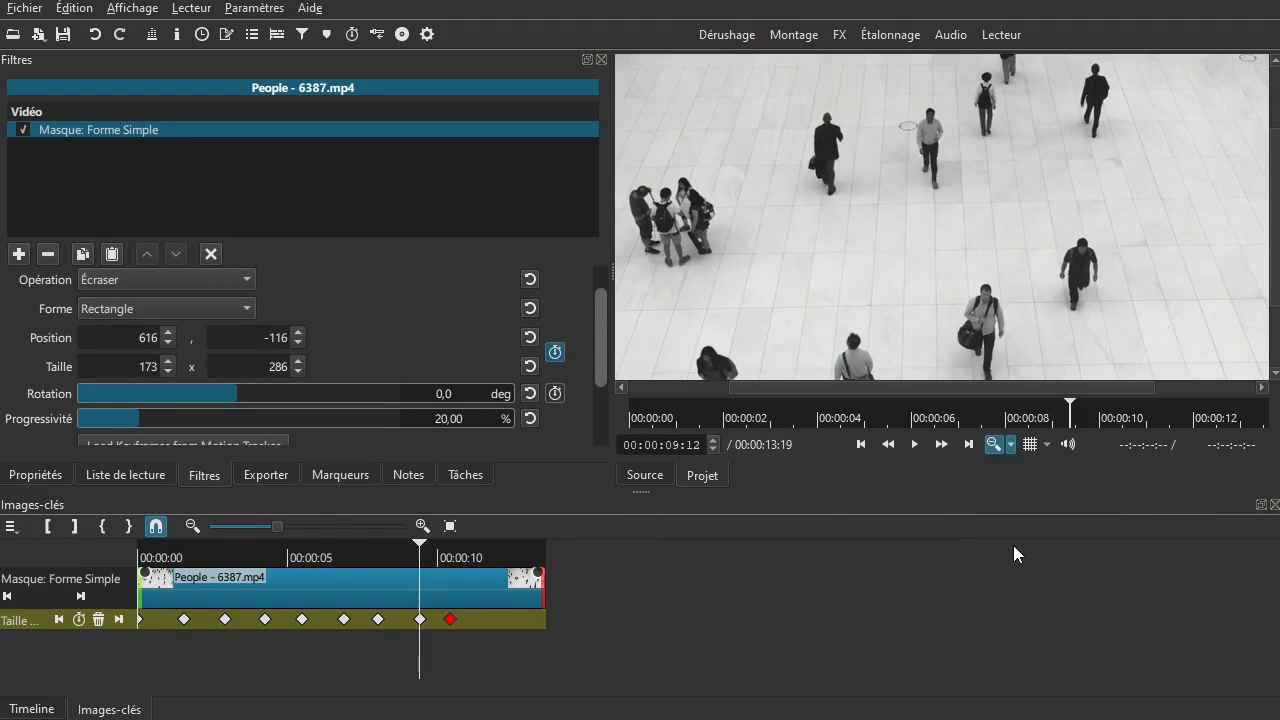
left_click(1011, 444)
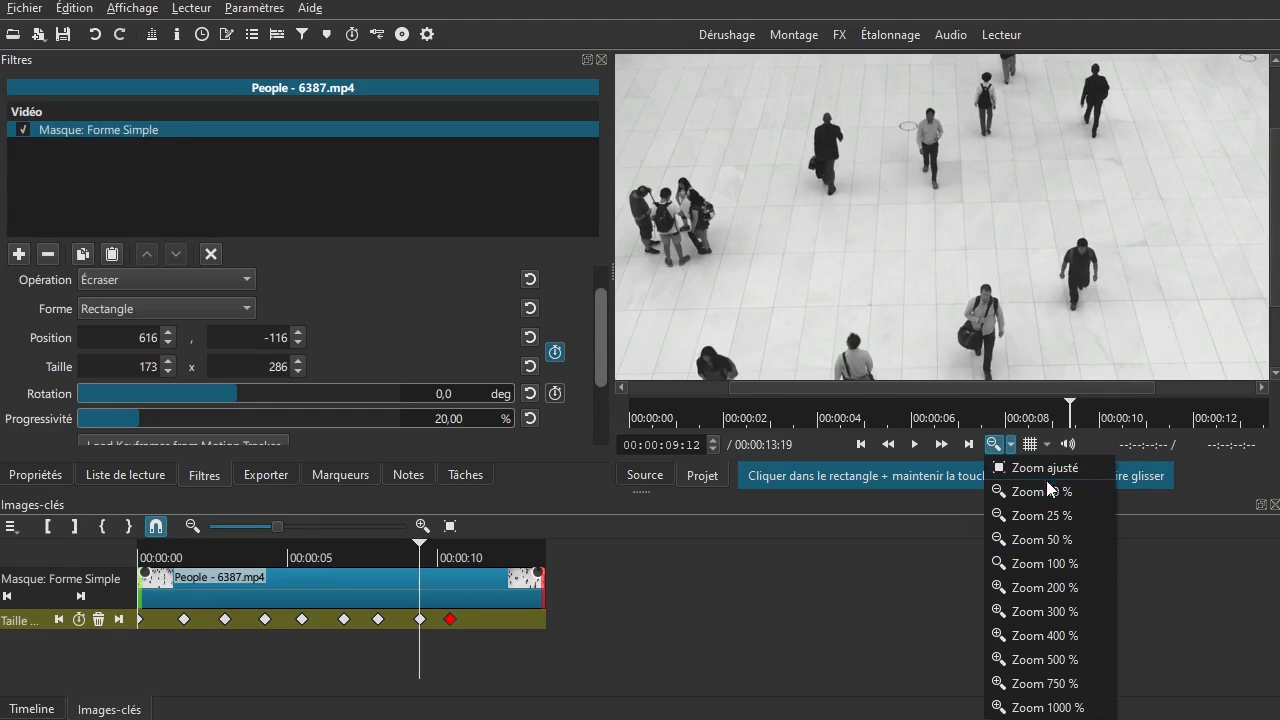
left_click(1040, 491)
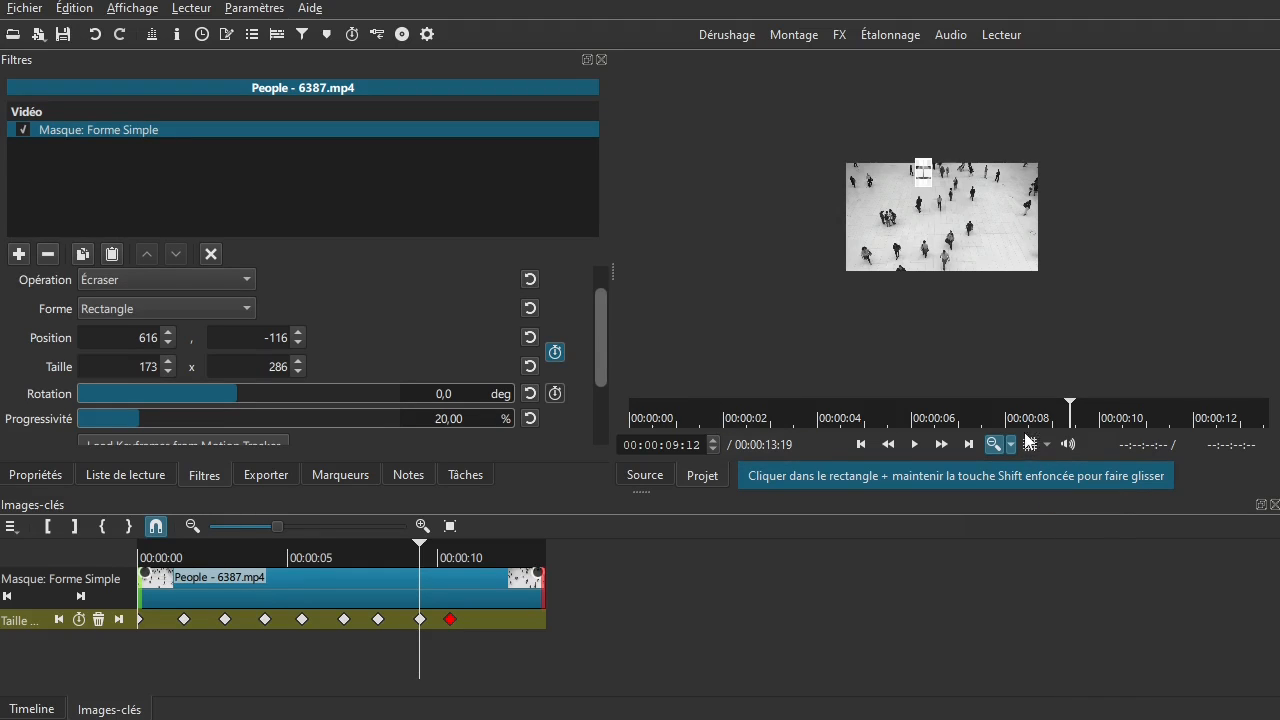
left_click(1010, 444)
left_click(1029, 513)
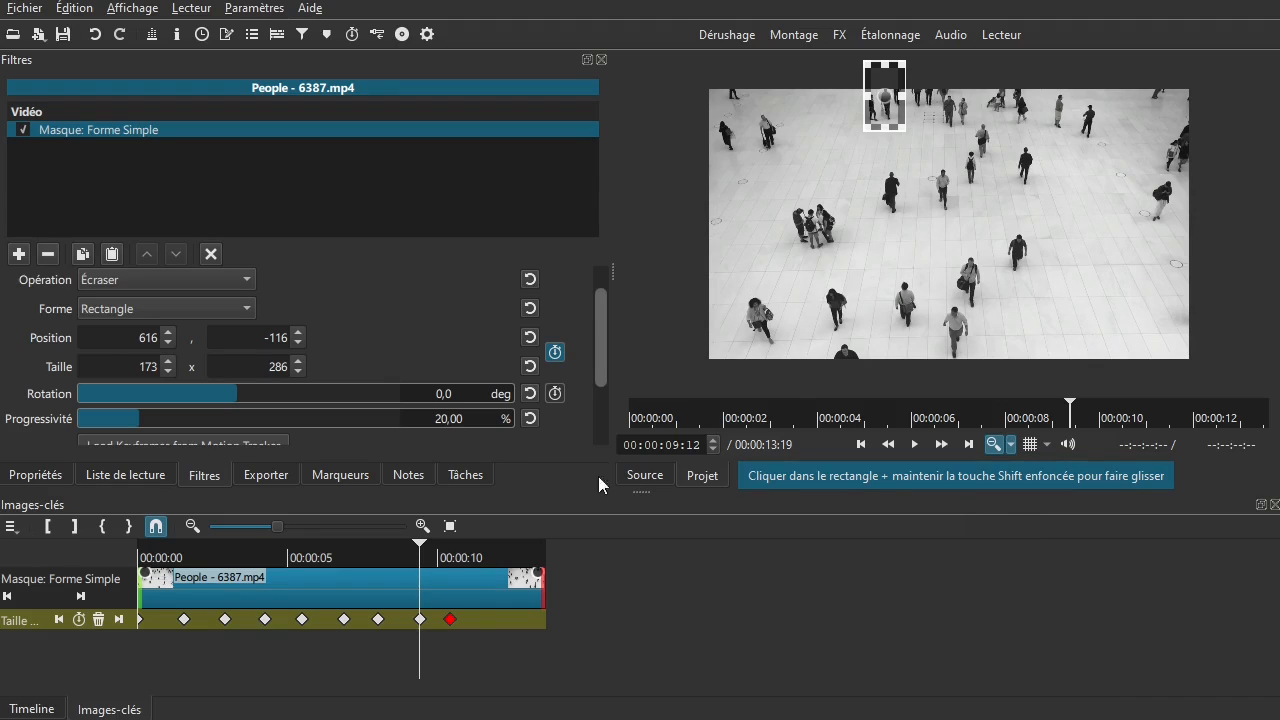
At the 00:00:10:13 keyframe, lower the mask to about position 630, -173 at 10 % preview zoom, and restore the zoom to 25 %
left_click(450, 620)
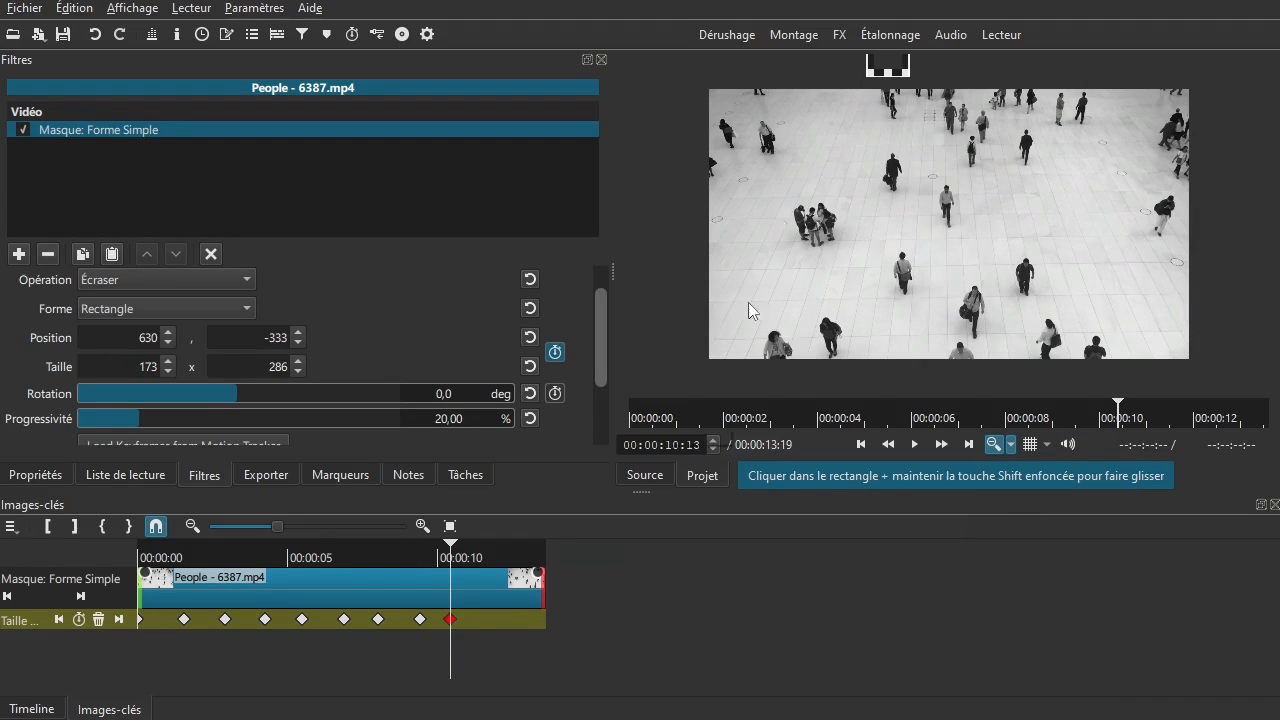
left_click(1013, 451)
left_click(1018, 491)
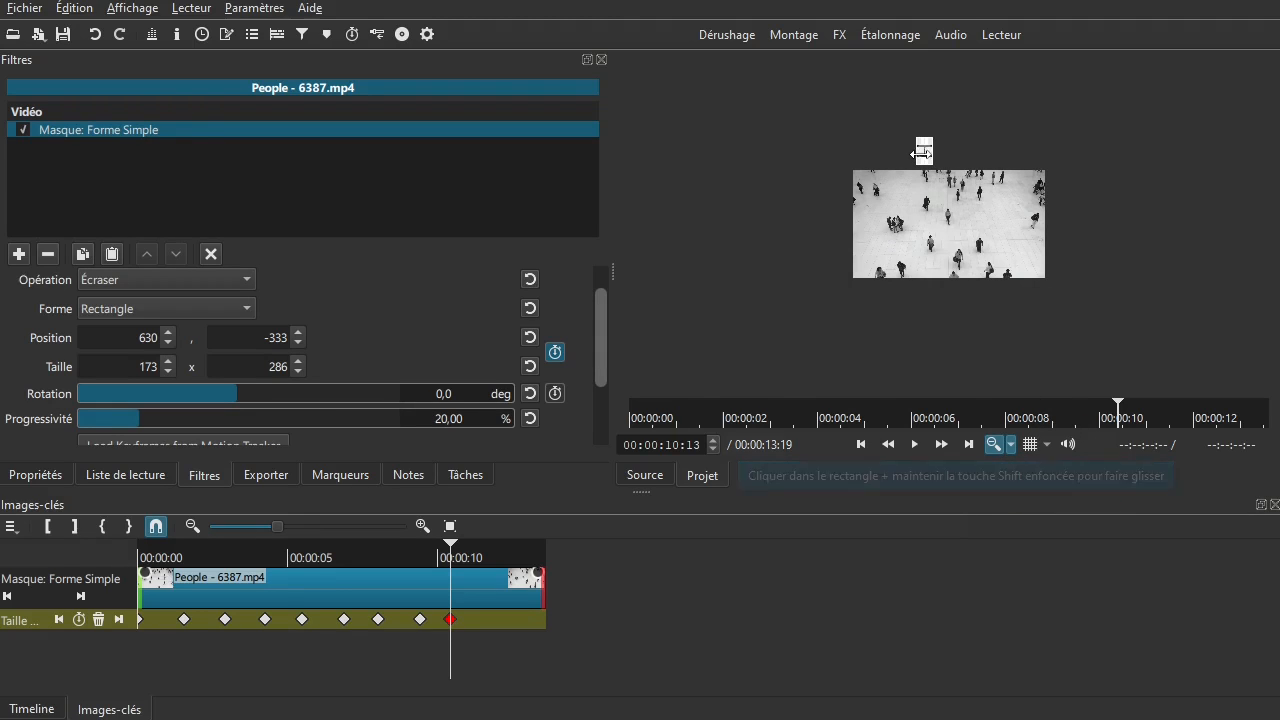
left_click_drag(924, 151, 924, 171)
left_click(1011, 444)
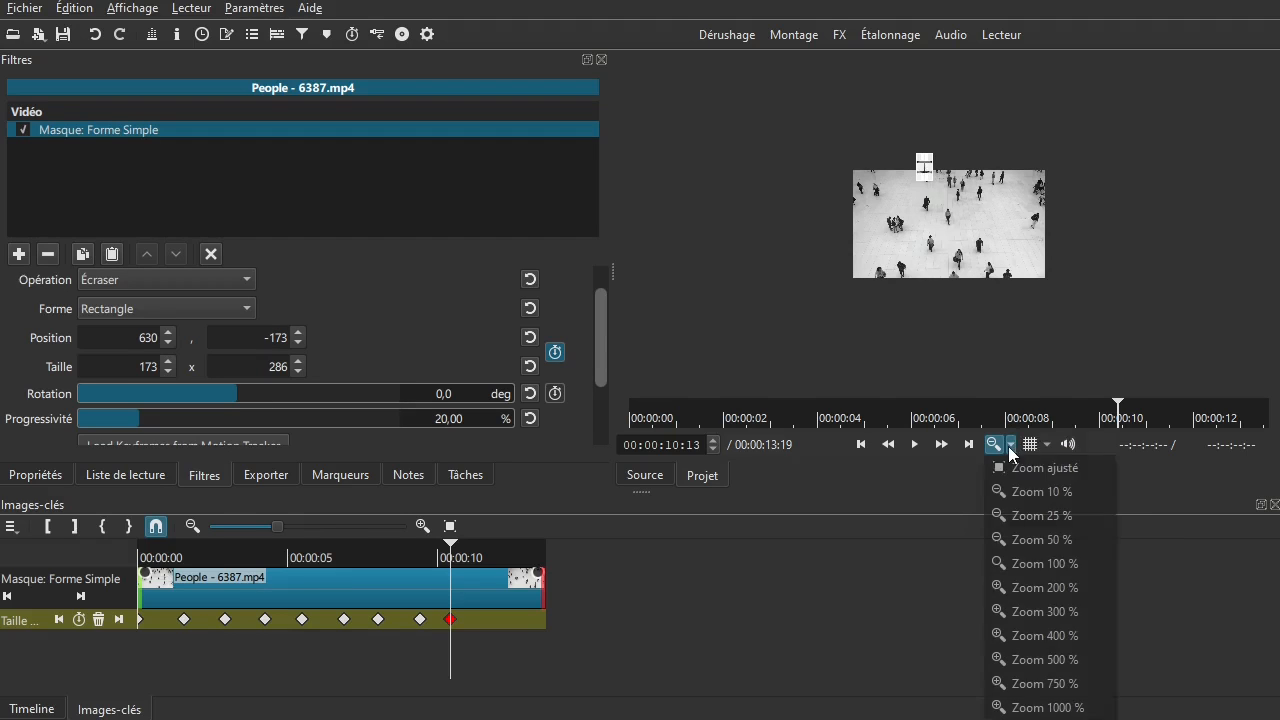
left_click(1020, 515)
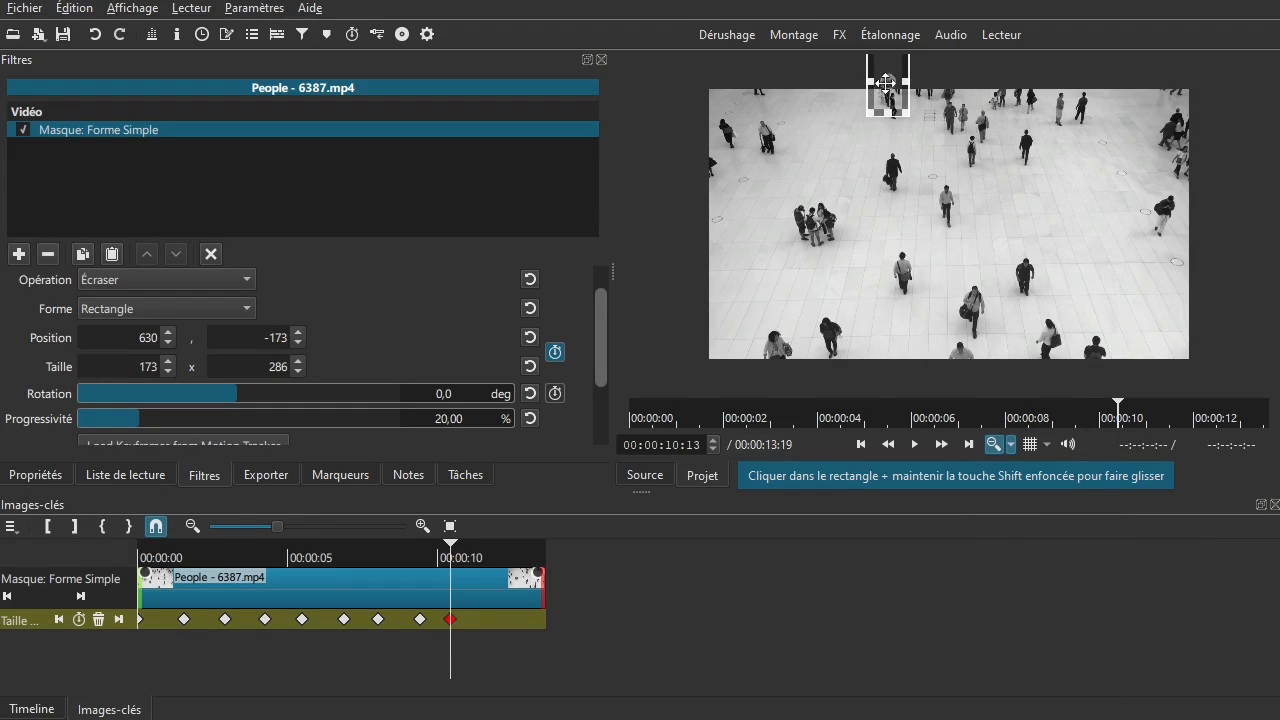
At 00:00:12:01, keyframe the mask fully above the image at about position 642, -291, and play the last seconds to check it
left_click_drag(441, 657, 497, 638)
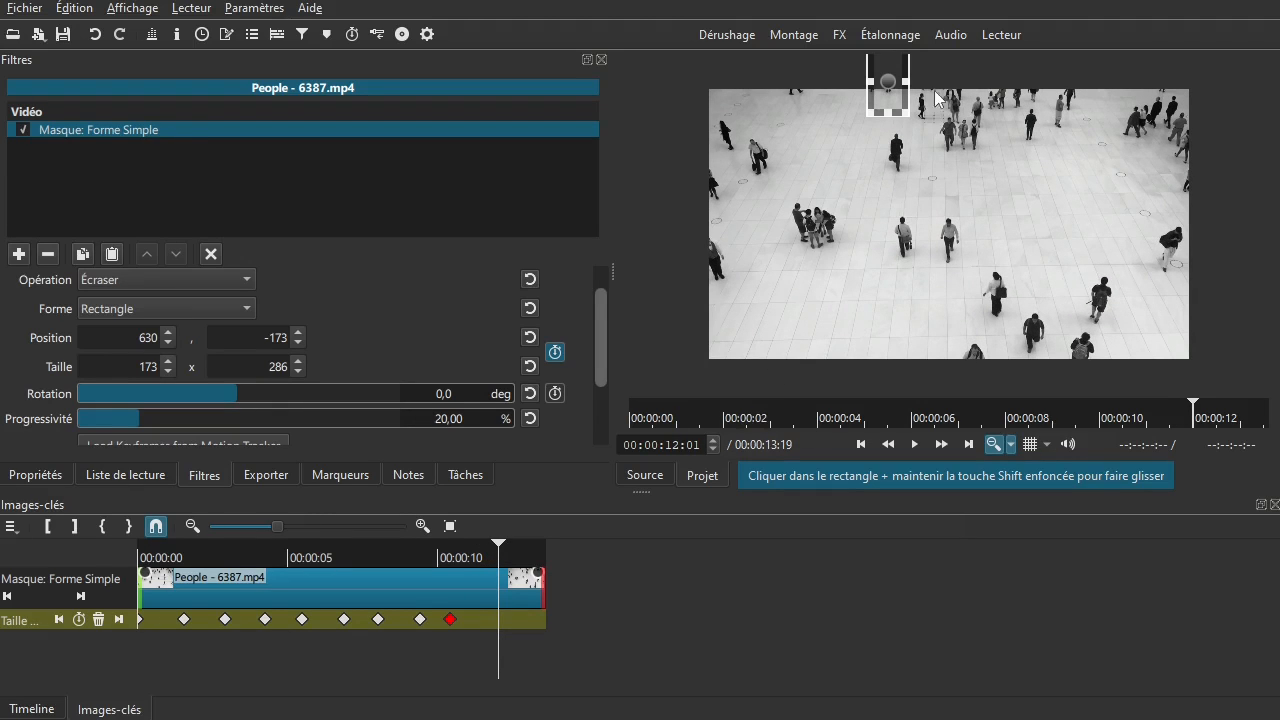
left_click_drag(889, 79, 895, 49)
left_click_drag(483, 648, 414, 665)
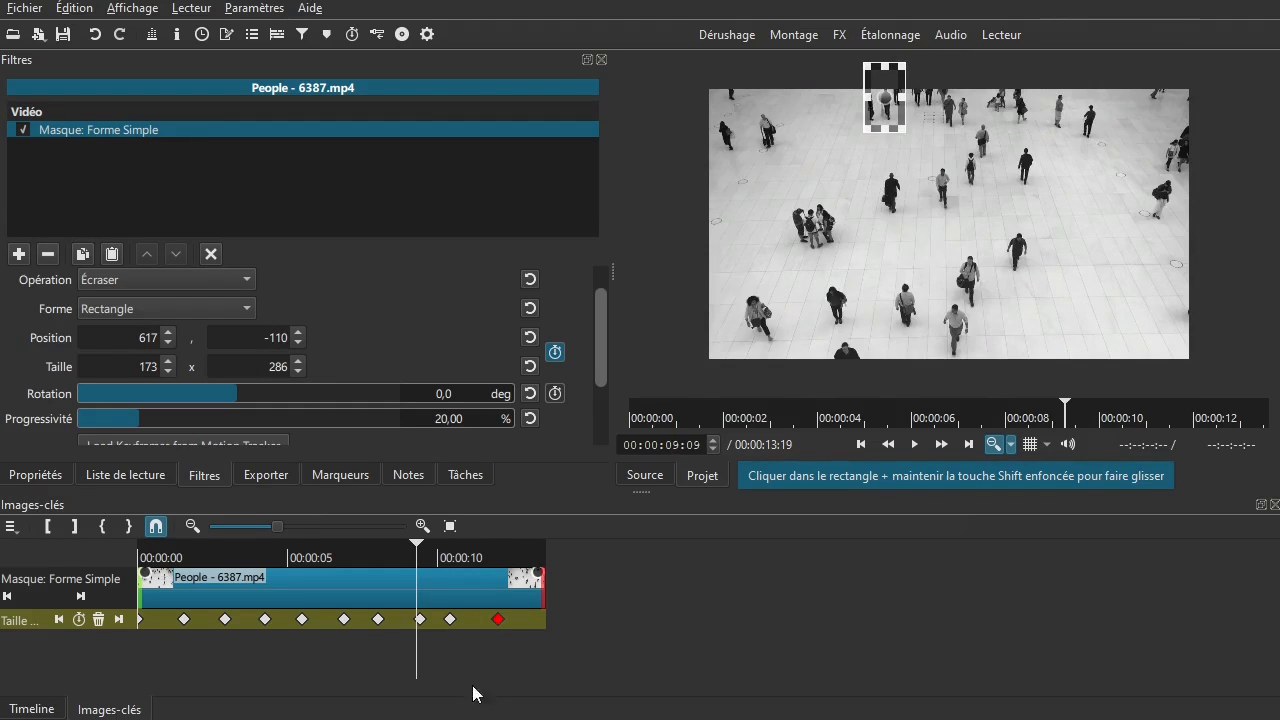
key("space")
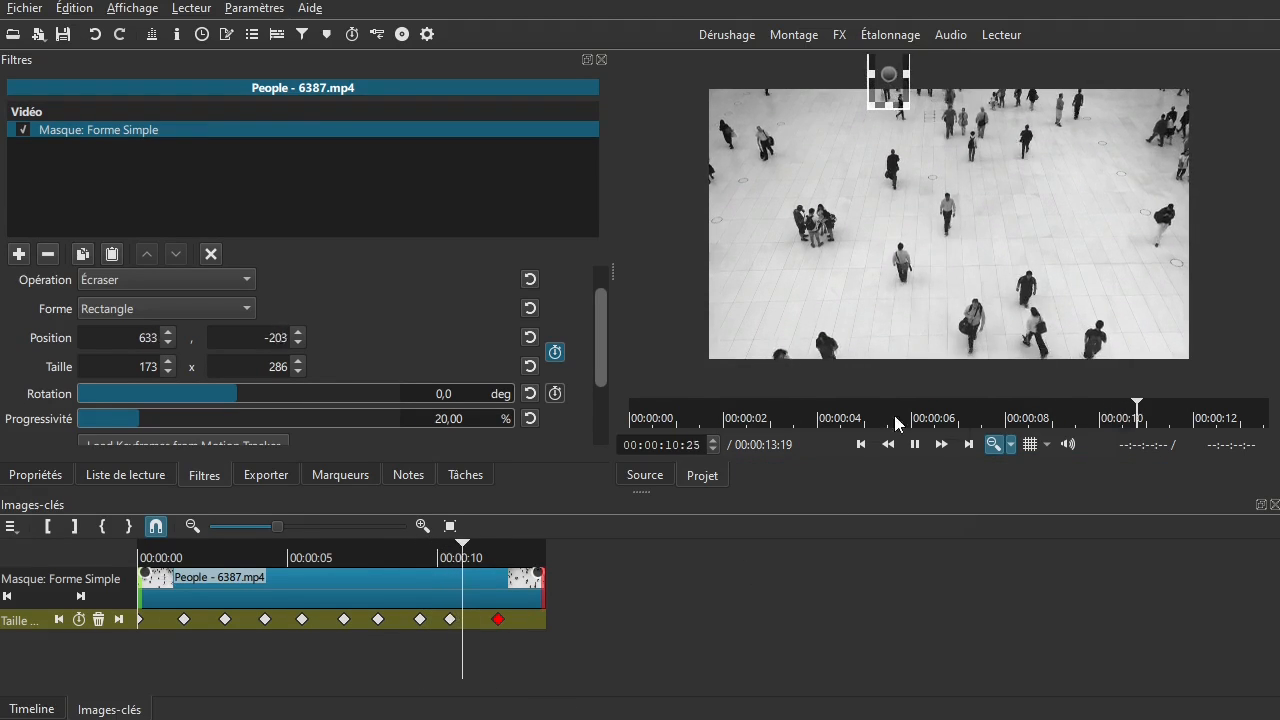
key("space")
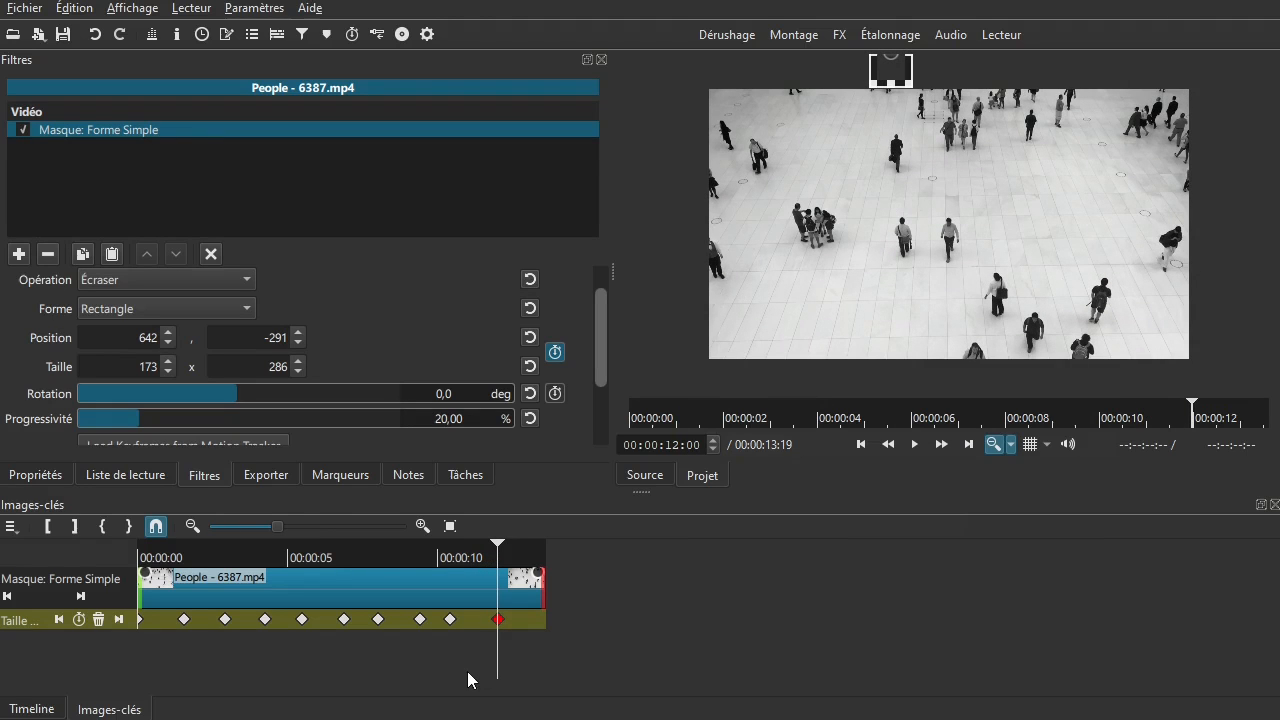
Return to the timeline and the clip's first frame, and add the Mosaïque filter, finding it with the search text "mosa"
left_click(31, 709)
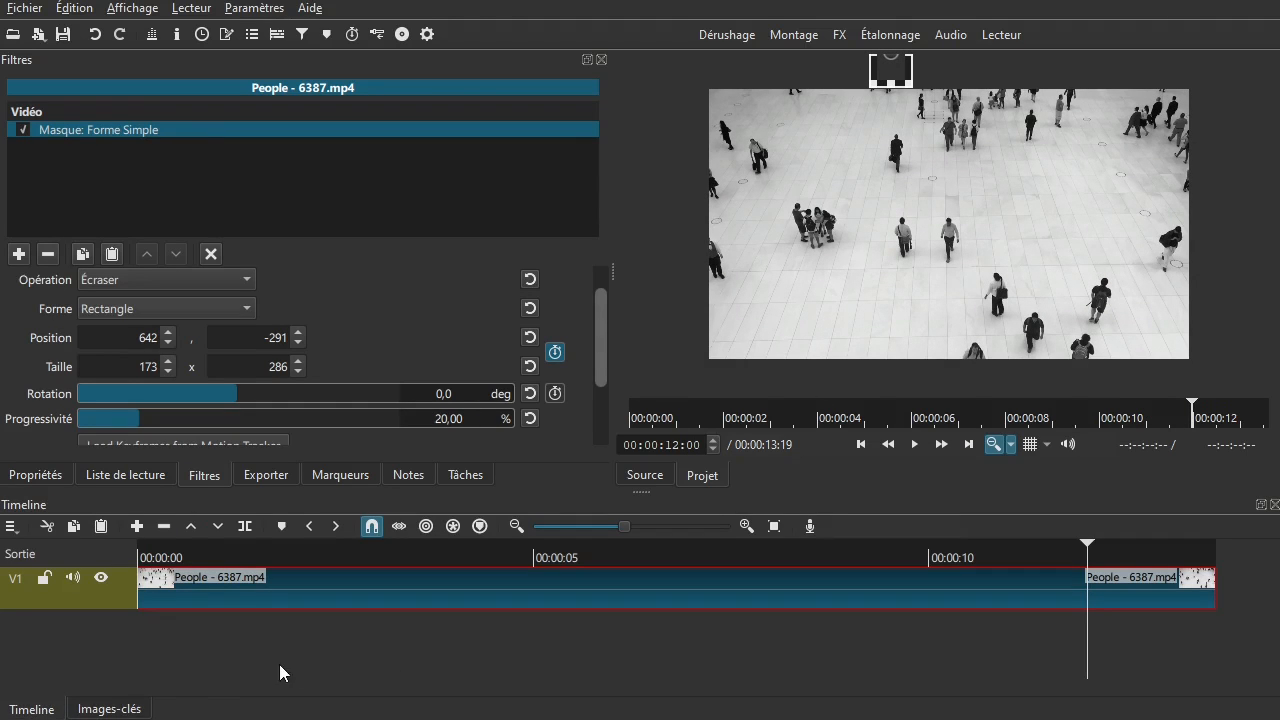
left_click_drag(773, 625, 130, 620)
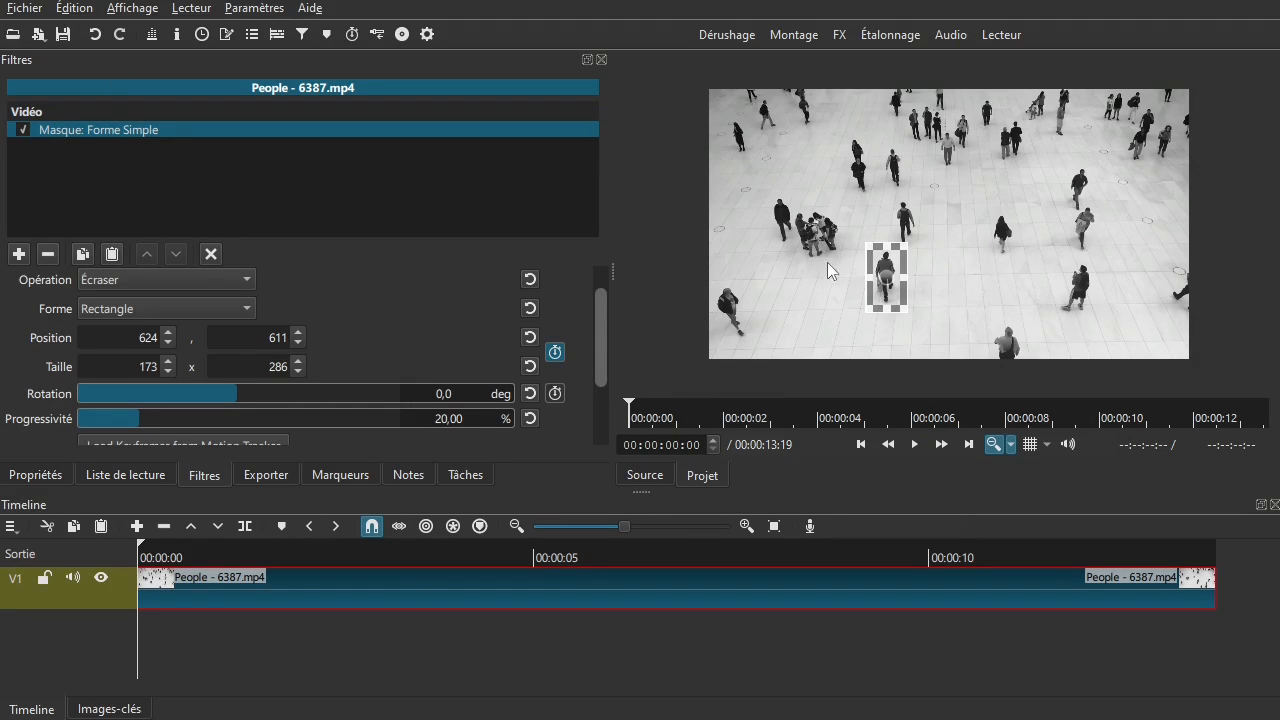
left_click(18, 256)
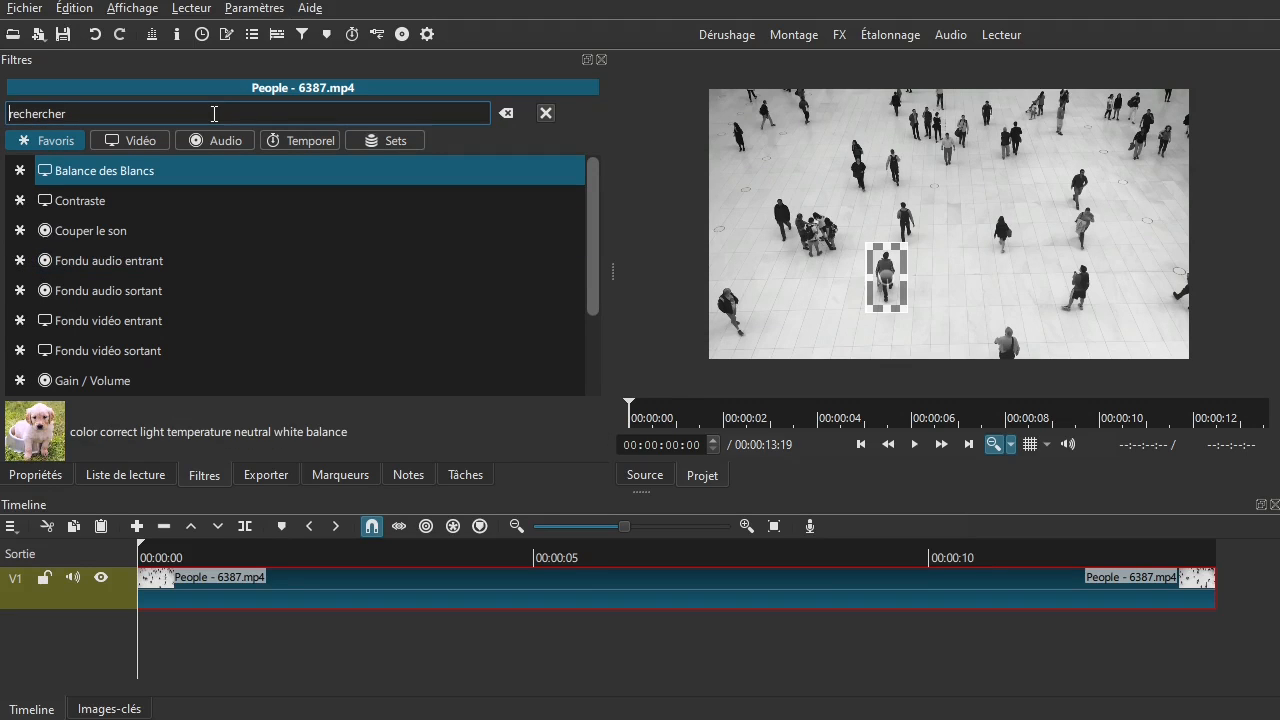
type("mosa")
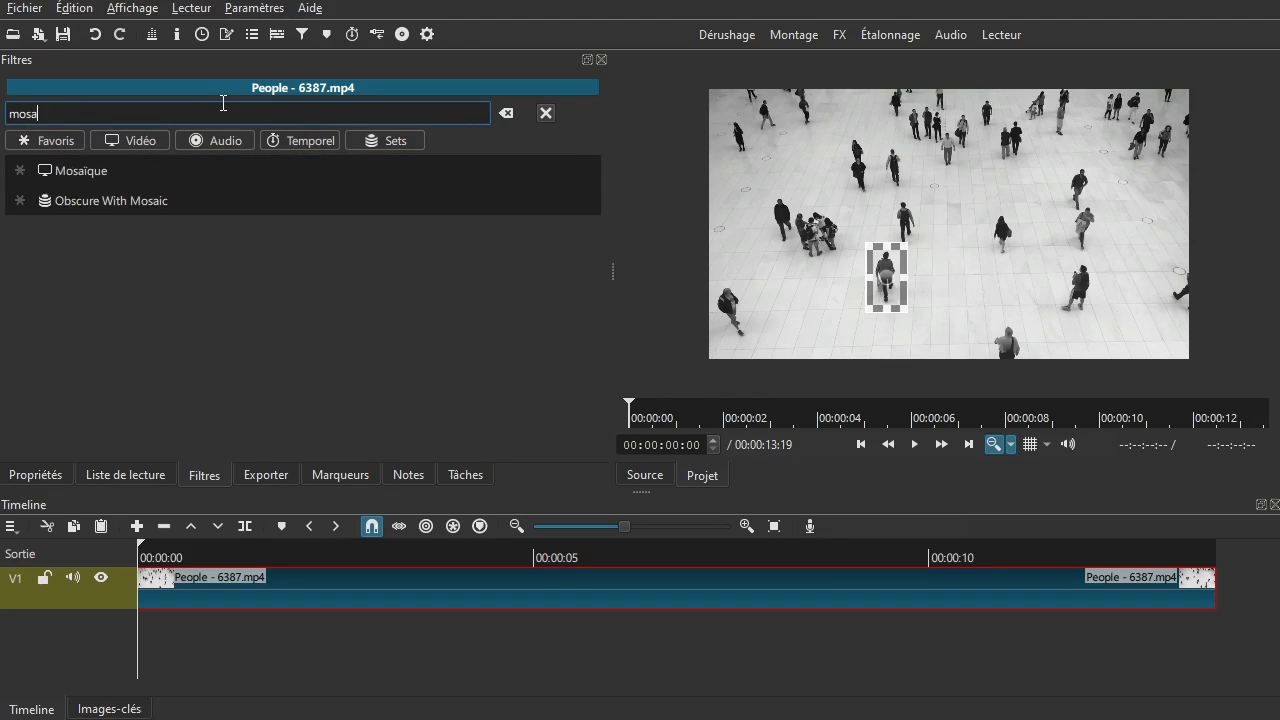
left_click(126, 168)
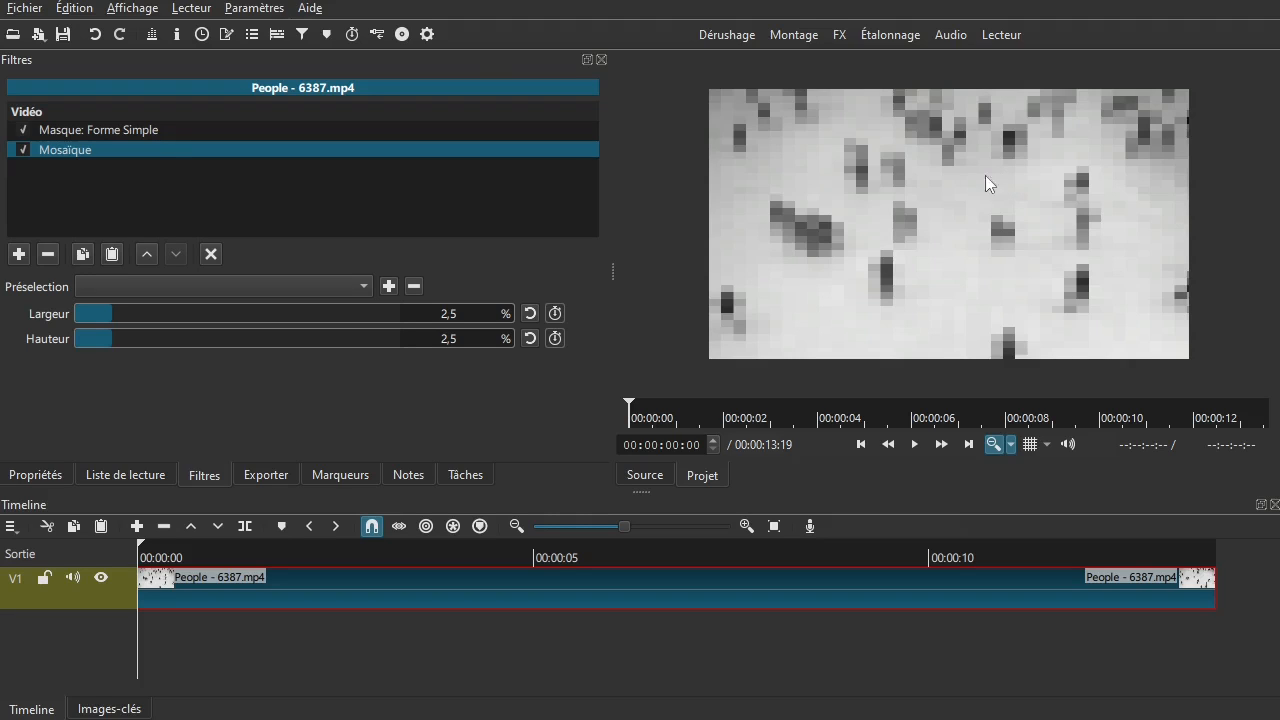
Set the Mosaïque filter's width and height to 1,5 % and scrub to about 2 seconds to check the effect
left_click_drag(110, 318, 99, 320)
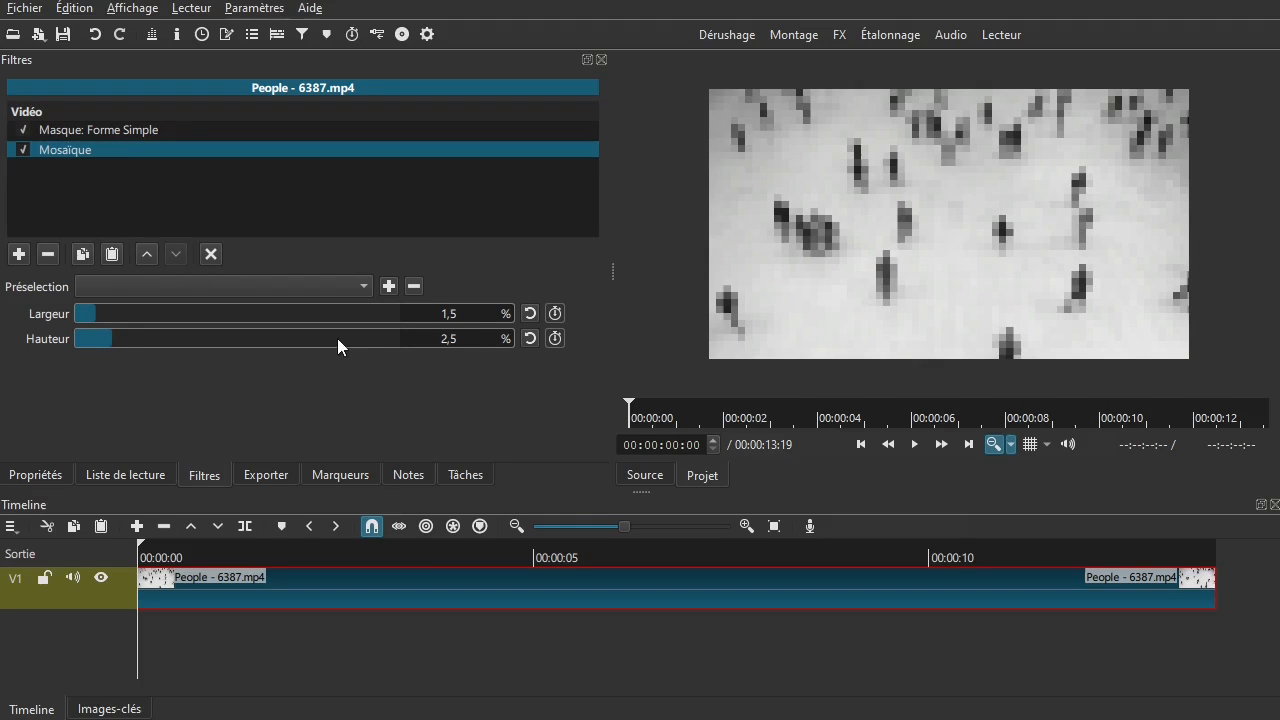
type("1,5")
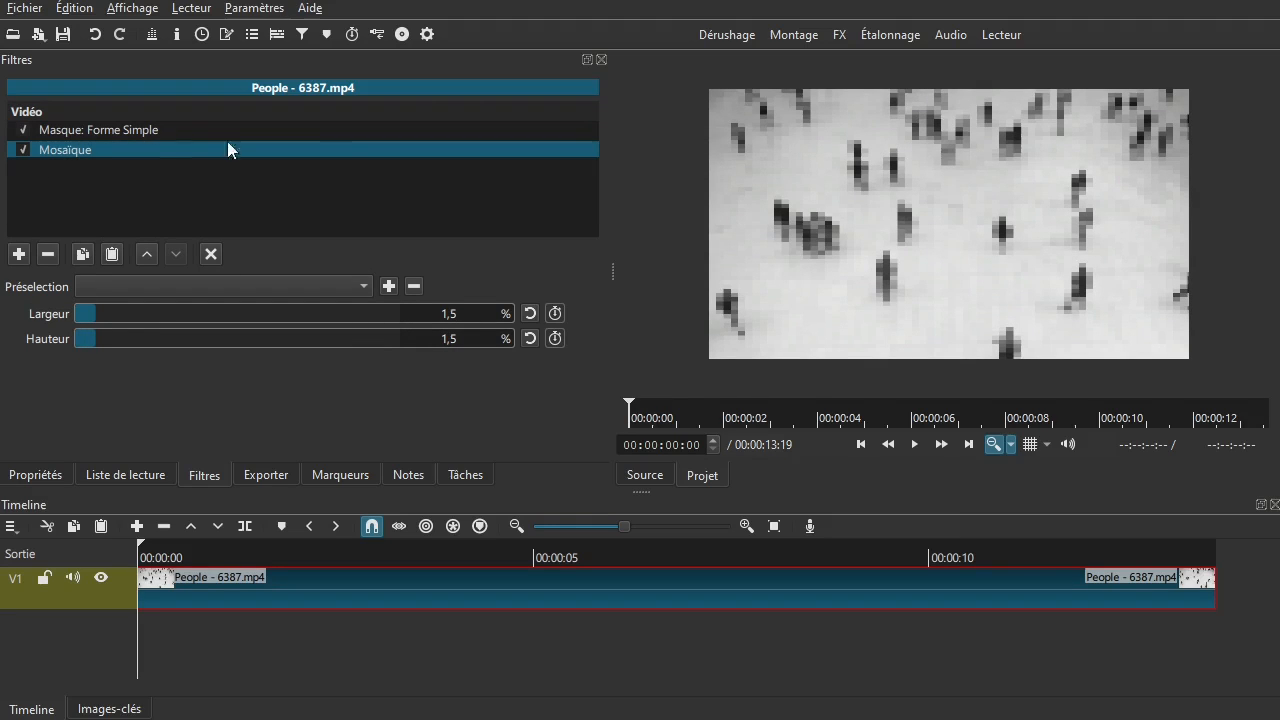
left_click_drag(212, 642, 293, 630)
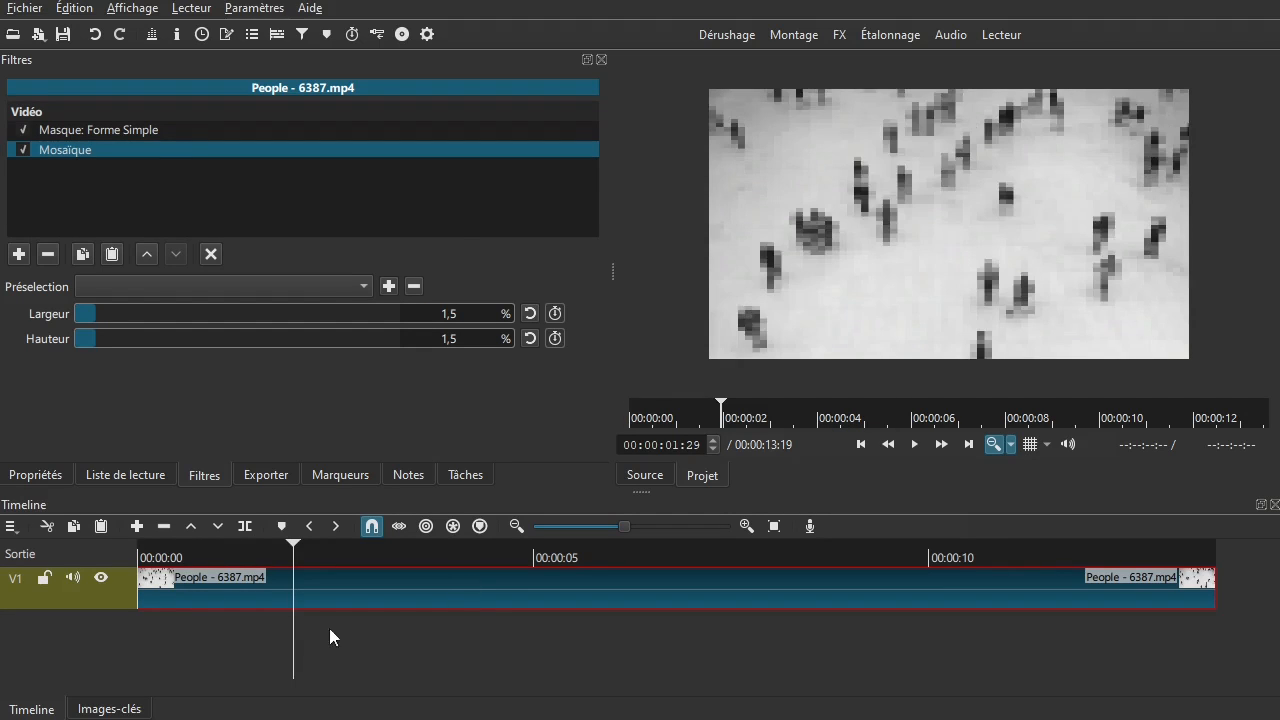
Return the playhead near the clip's start and add the Masque: Appliquer filter, finding it with the search text "app"
left_click(190, 131)
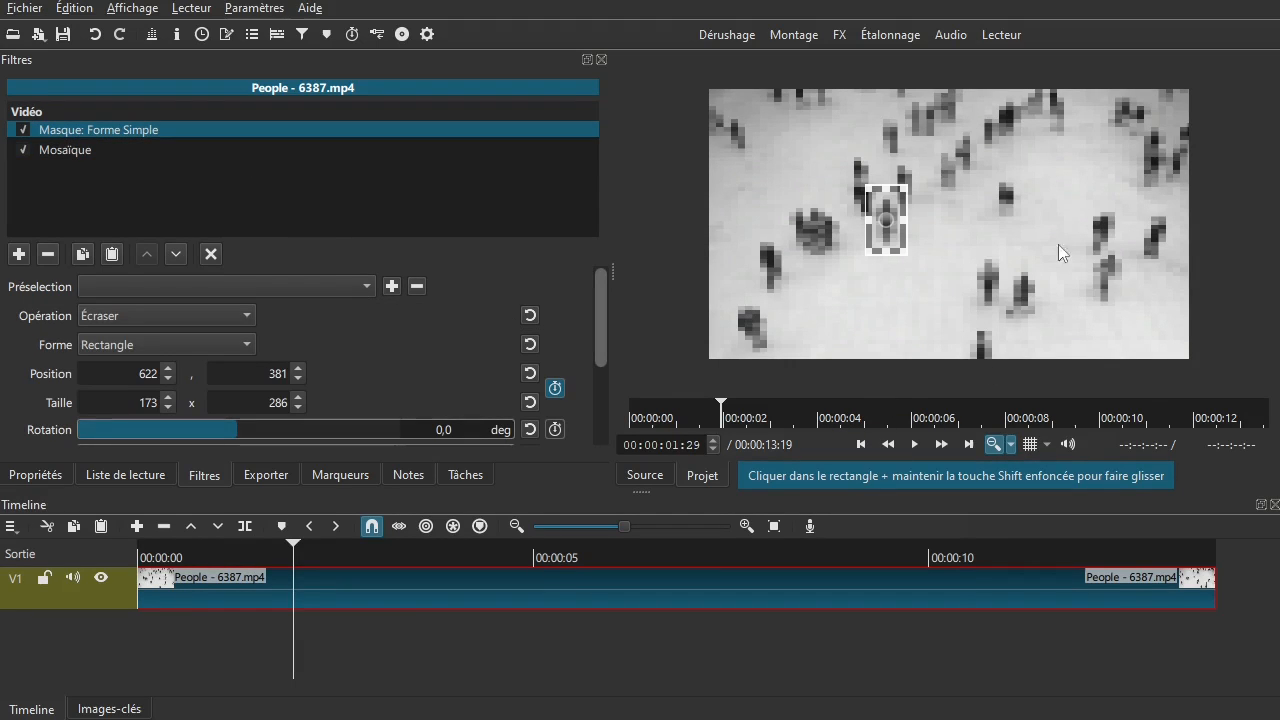
left_click_drag(372, 634, 56, 648)
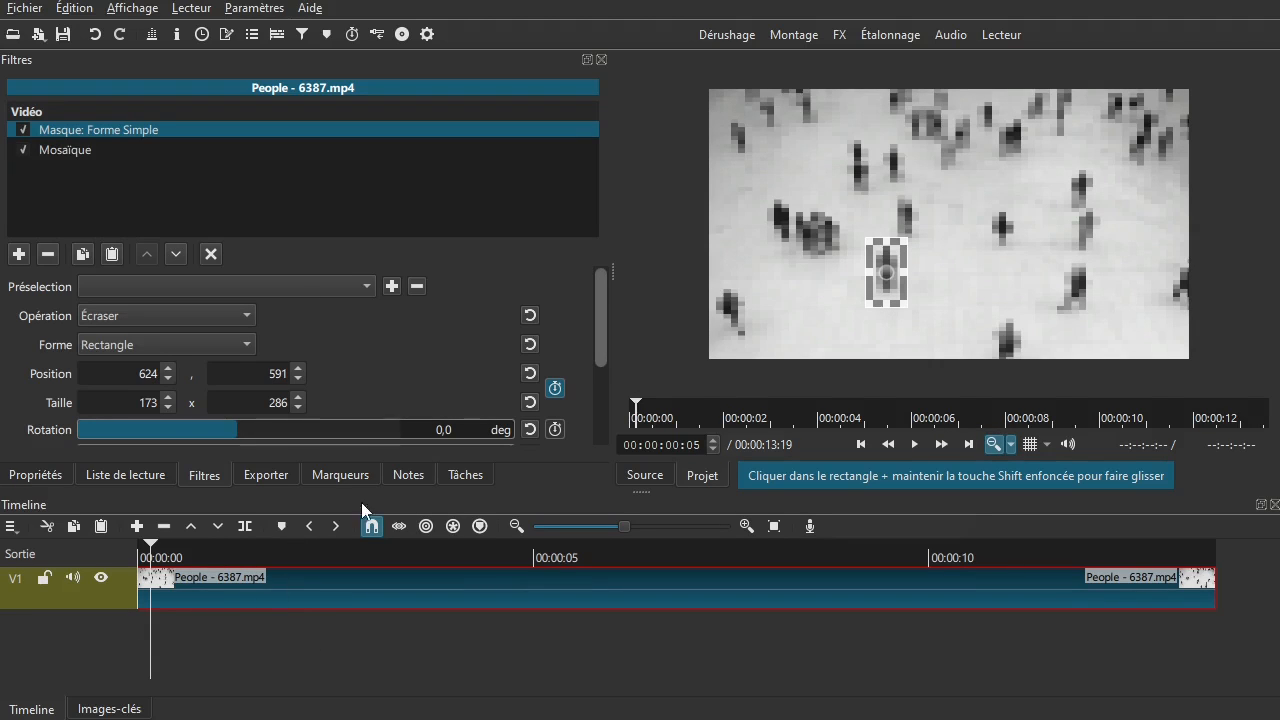
left_click(18, 255)
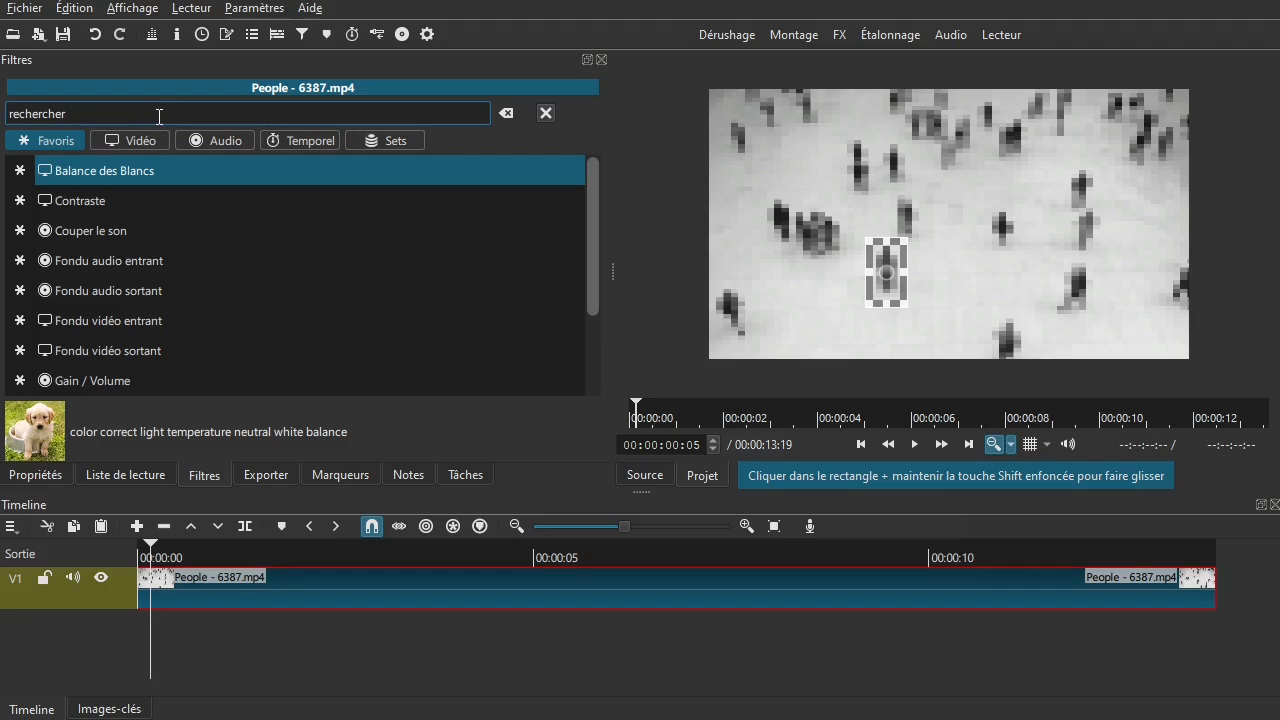
type("a")
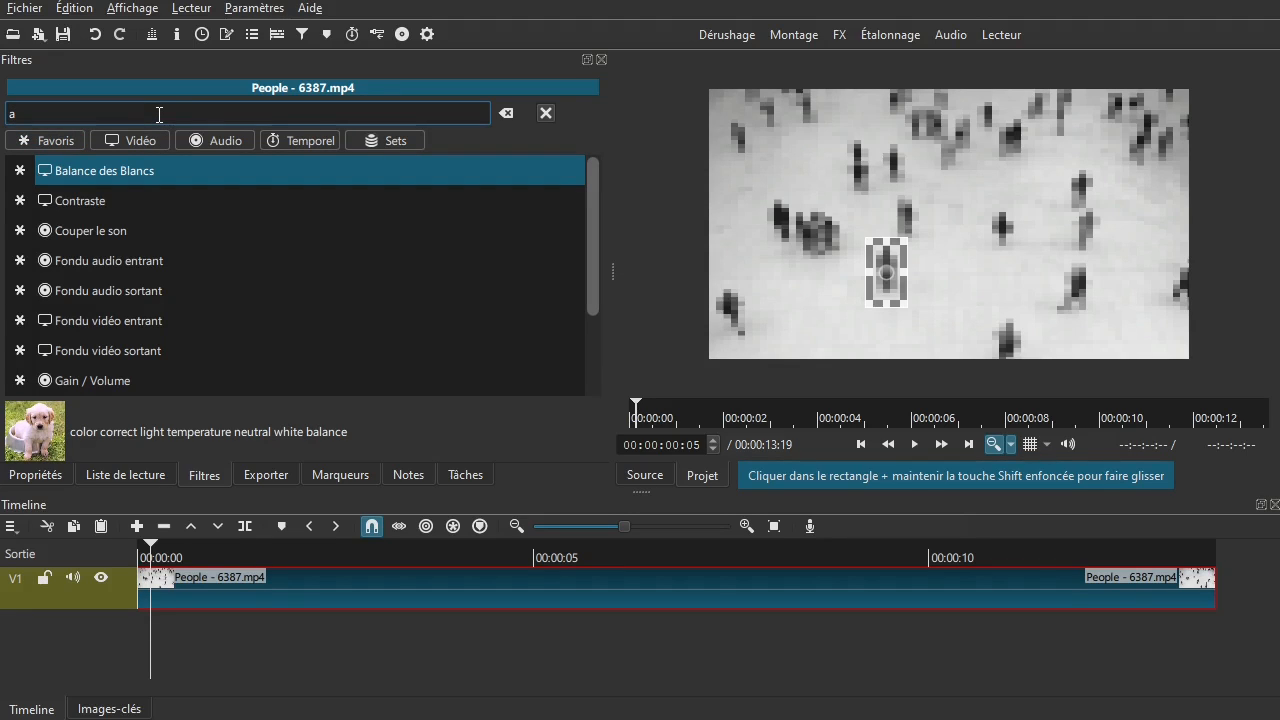
type("pp")
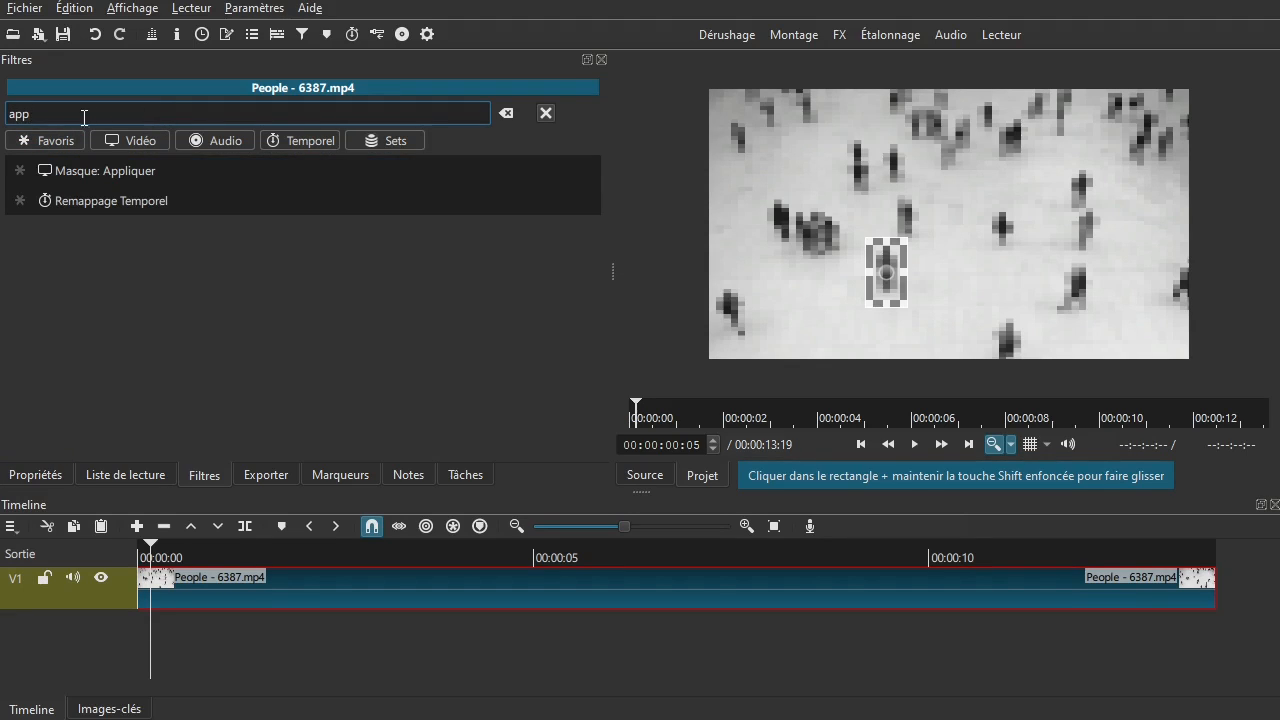
left_click(140, 171)
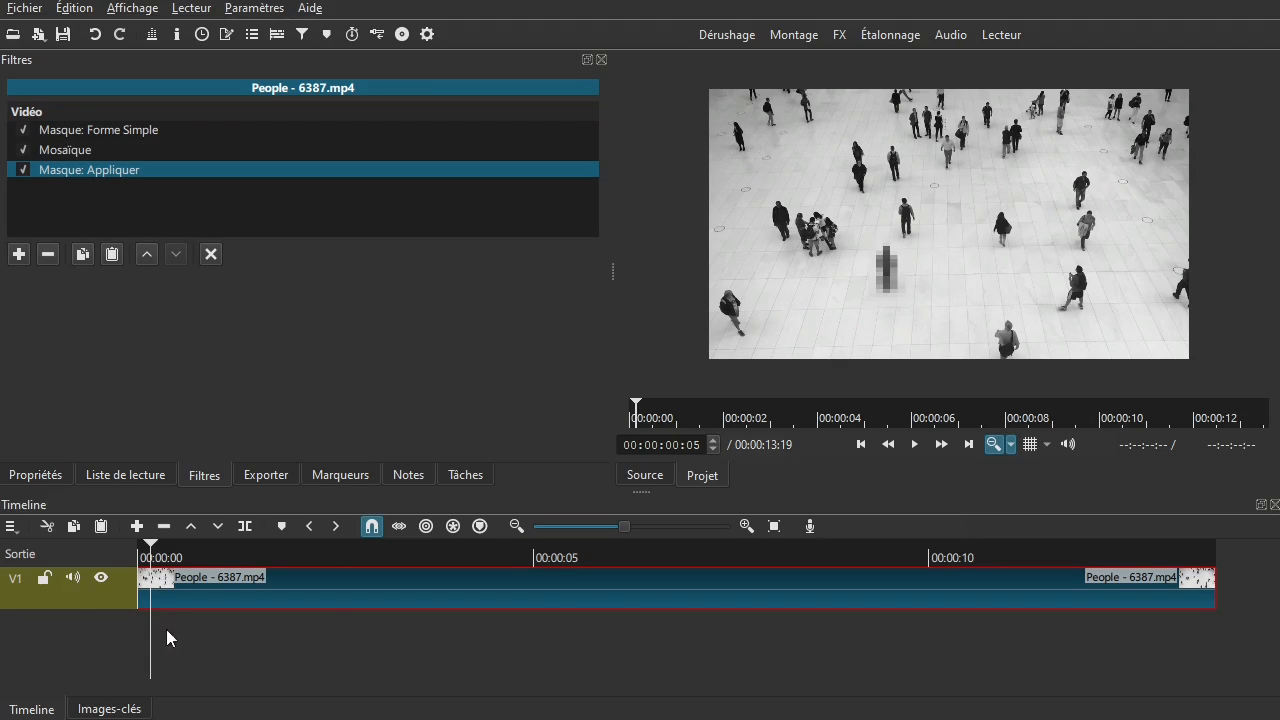
Play the clip from its first frame to check how the mosaic follows the walking man, and return to the start
key("Home")
key("space")
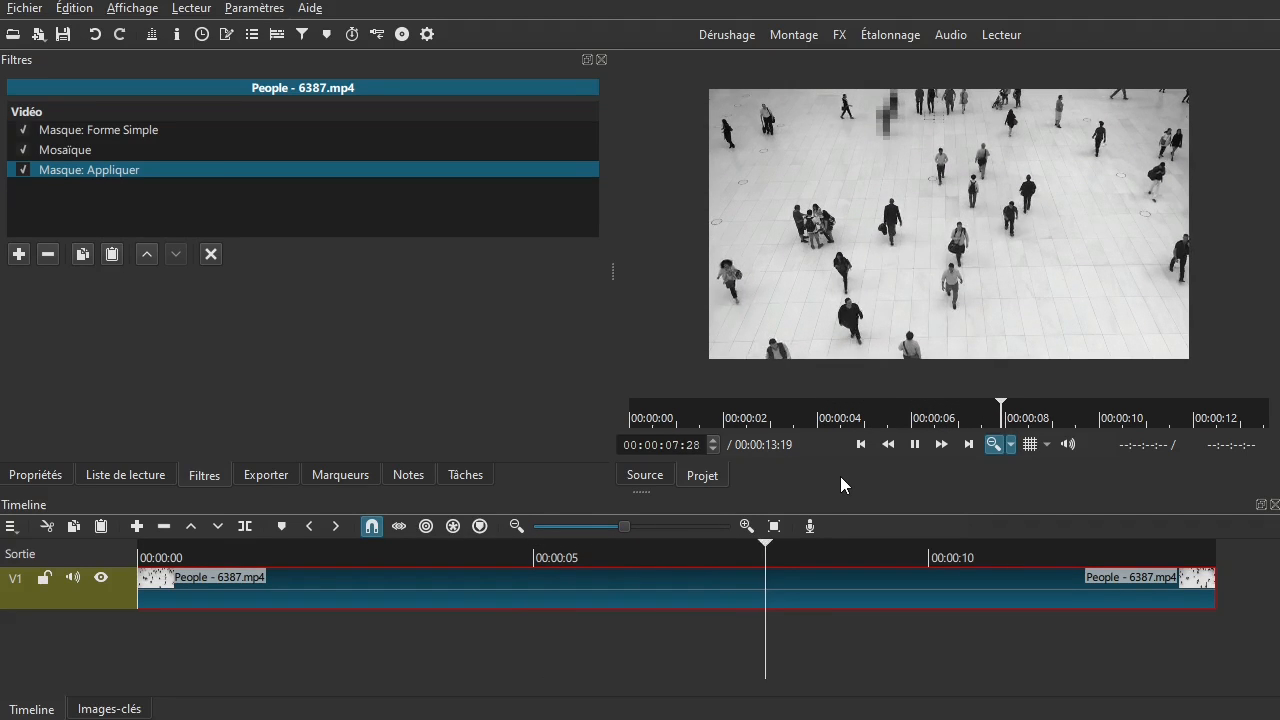
key("space")
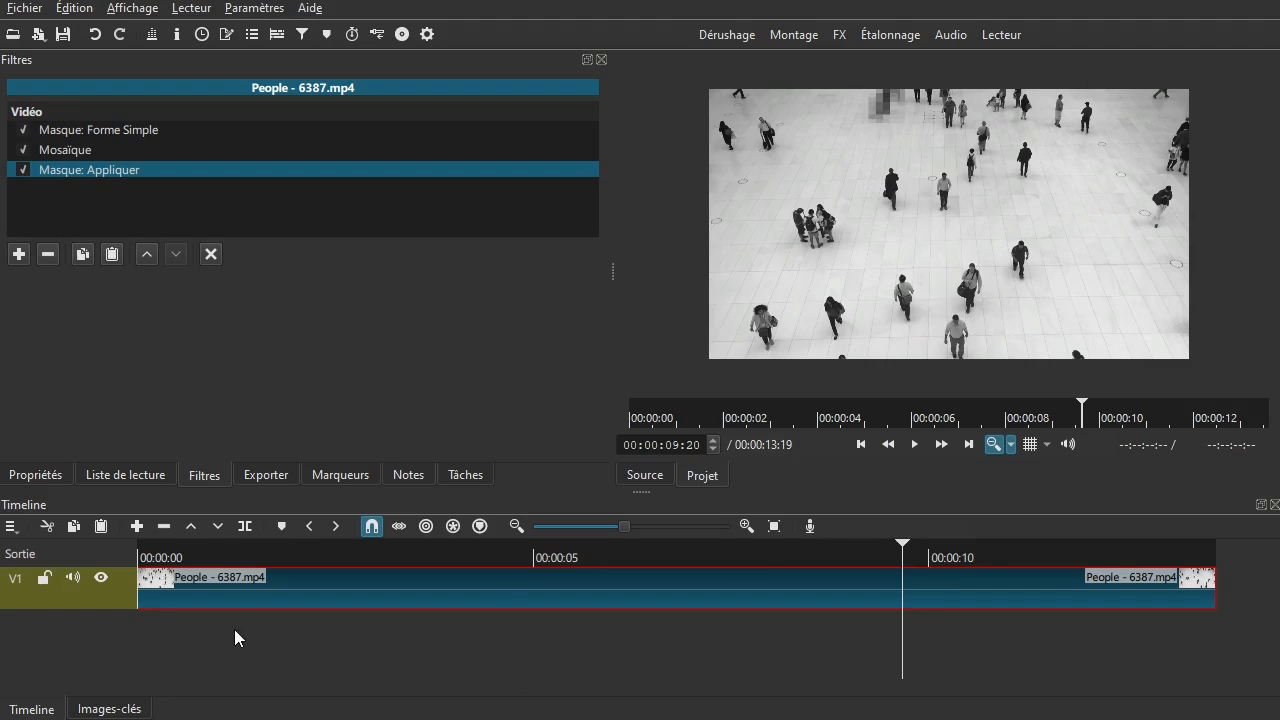
key("Home")
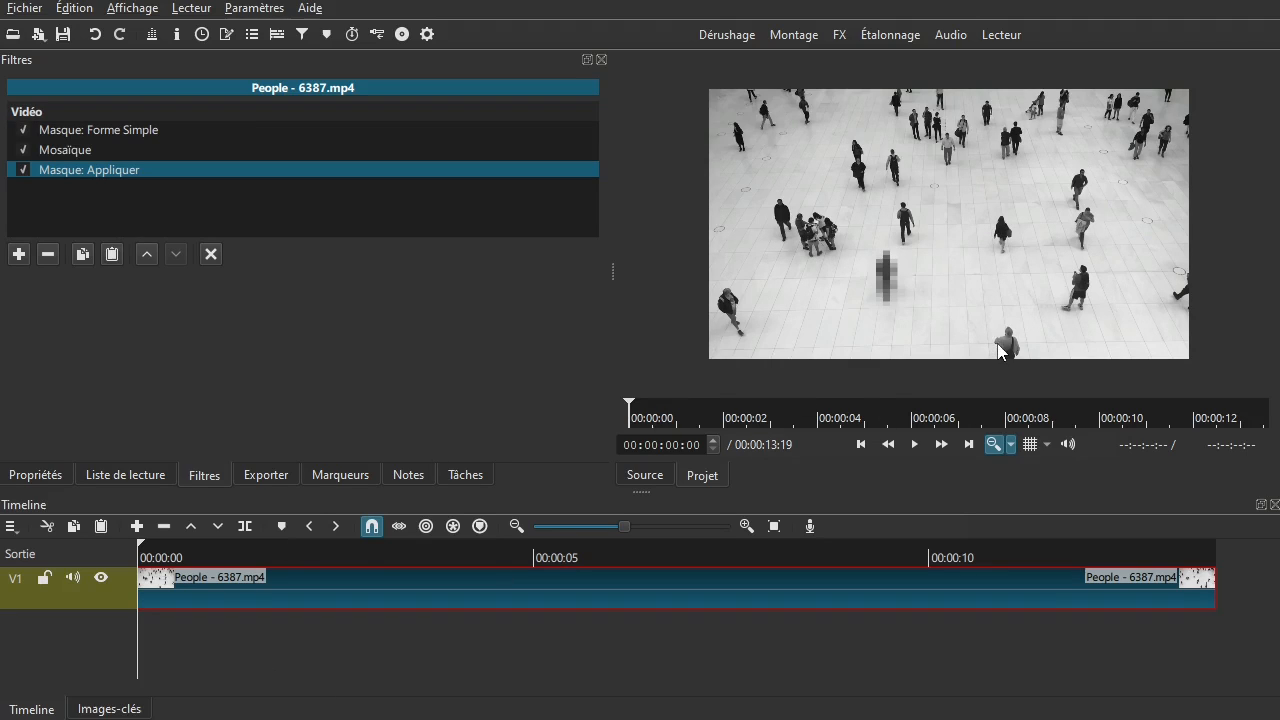
Scrub through the clip, especially between about 3 and 5 seconds, to examine the mosaic around the man, and return to the first frame
left_click(177, 634)
key("space")
left_click(375, 643)
left_click(461, 640)
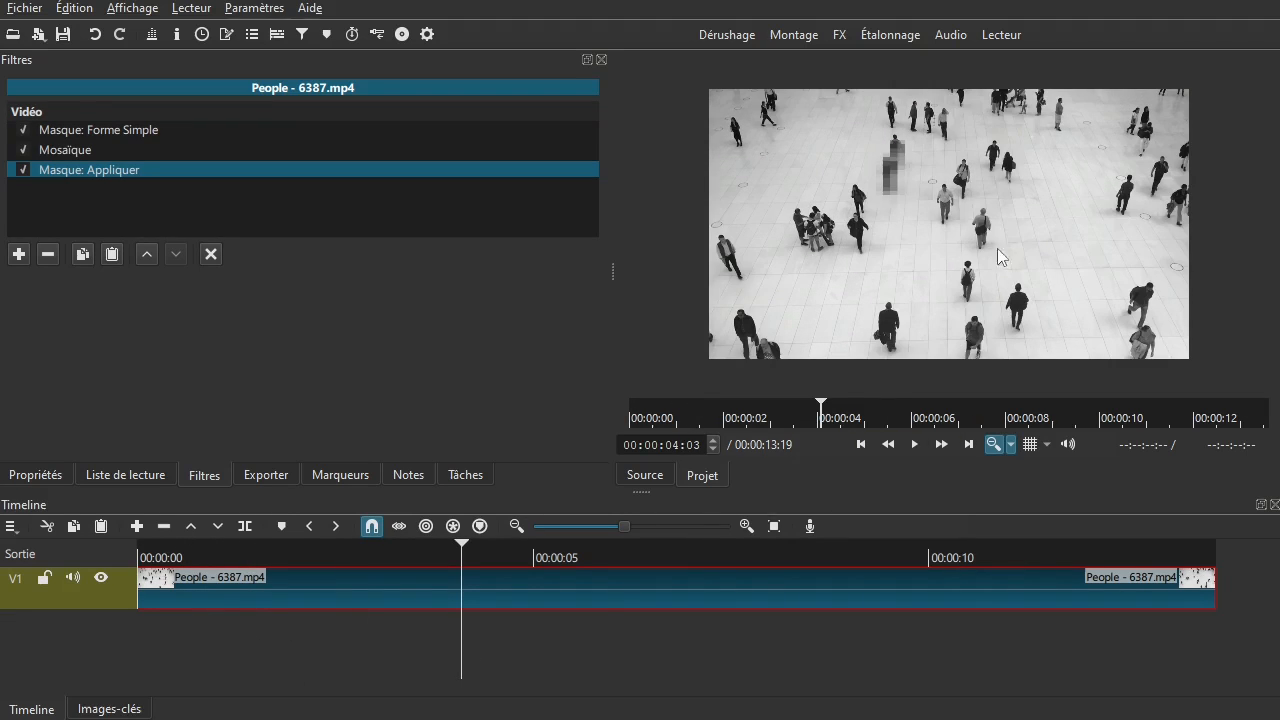
left_click(427, 641)
left_click(404, 638)
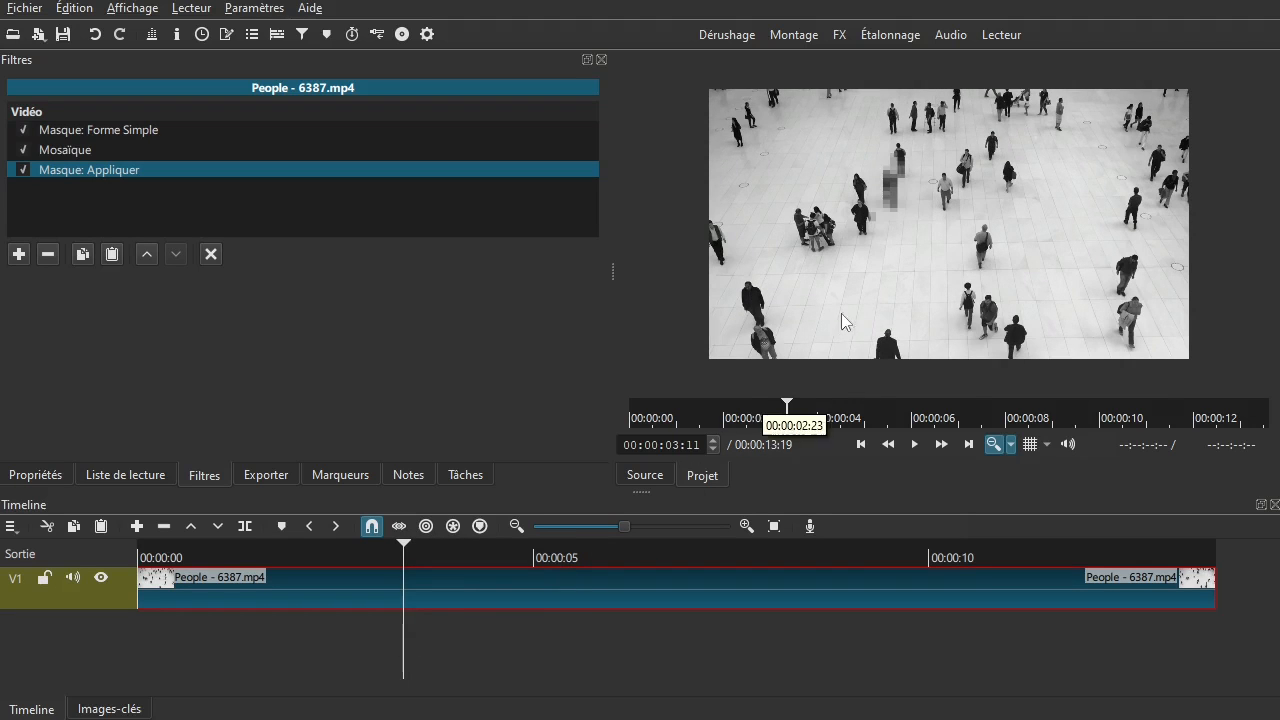
left_click_drag(476, 630, 527, 623)
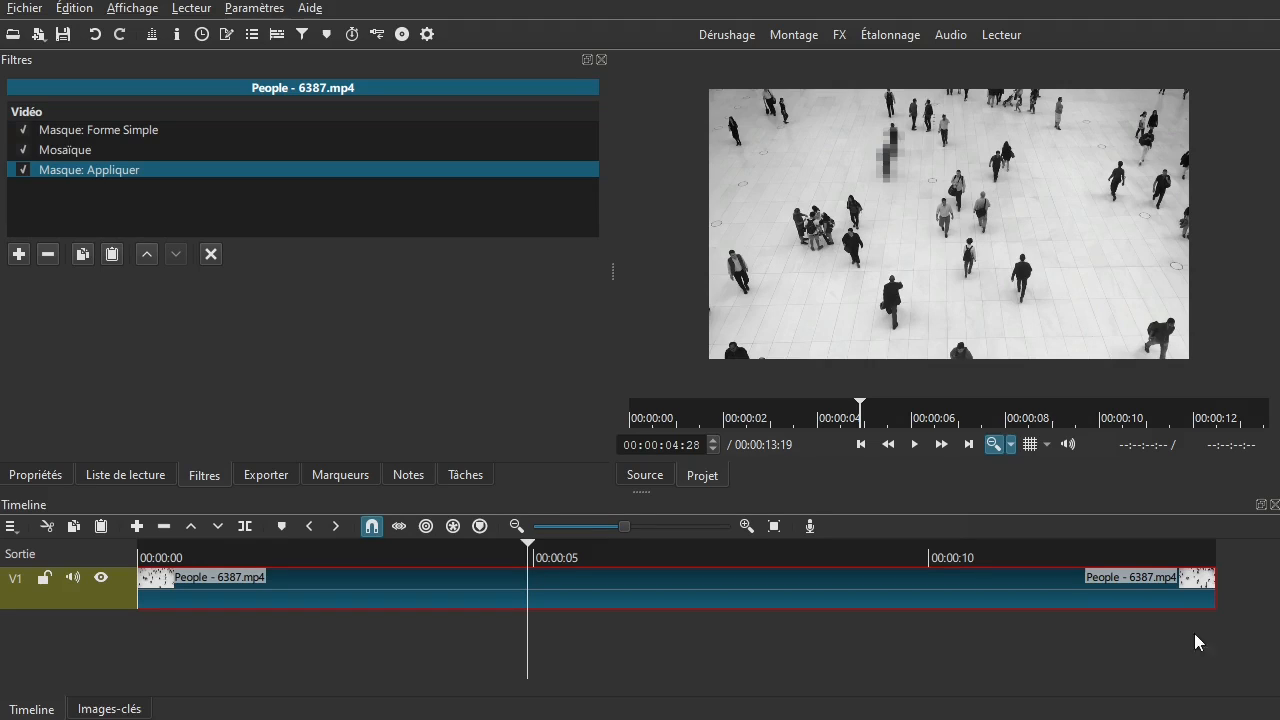
left_click(1105, 635)
left_click_drag(1117, 624, 107, 669)
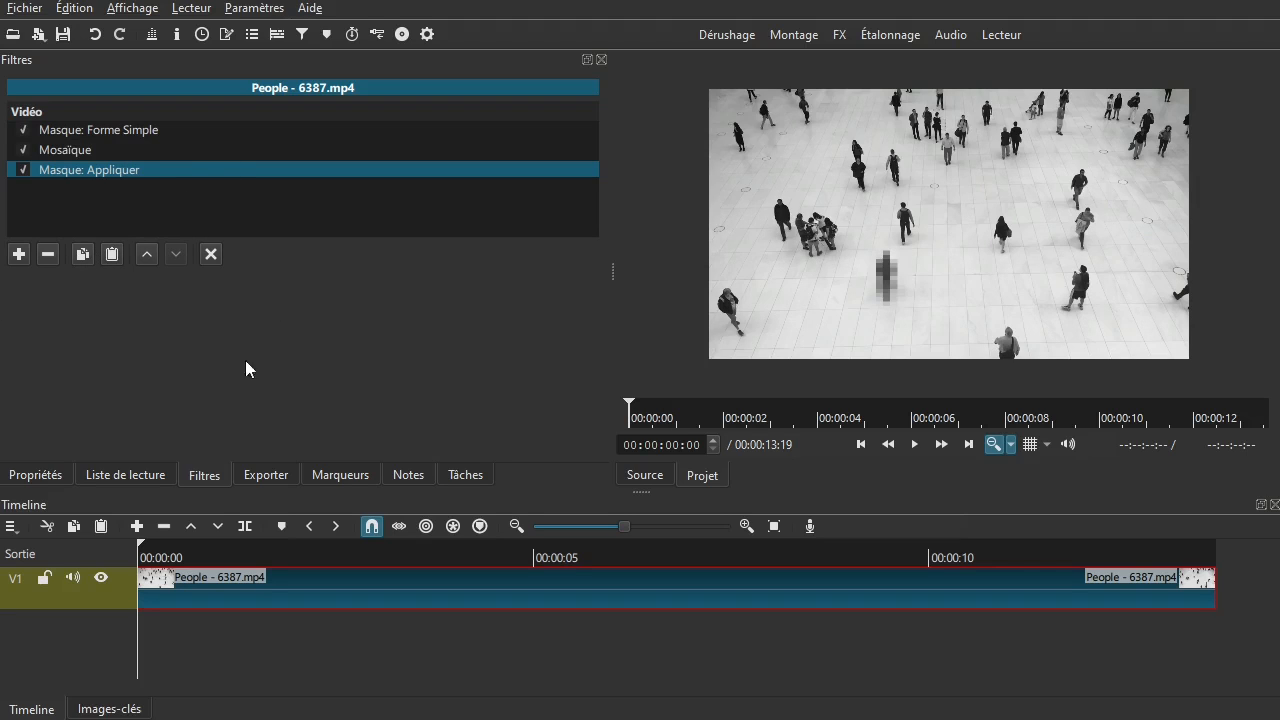
Add a second Masque: Forme Simple filter to the clip, finding it with the search text "form"
left_click(20, 255)
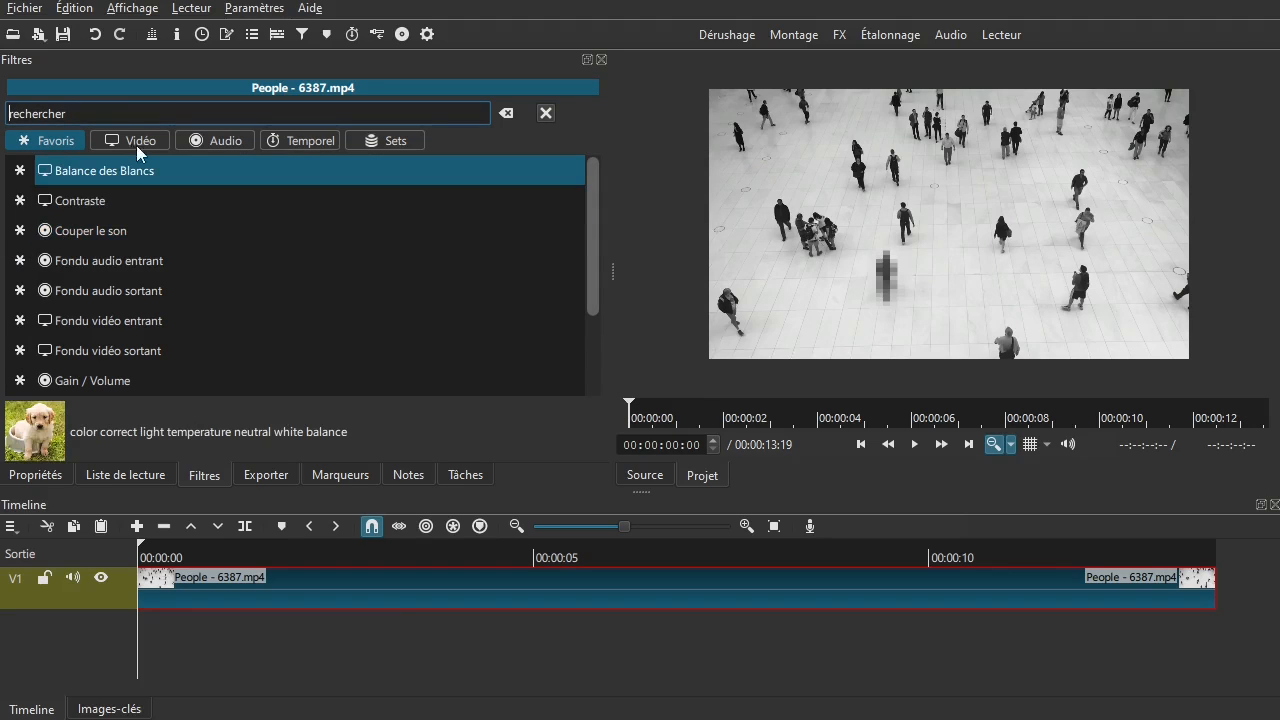
type("f")
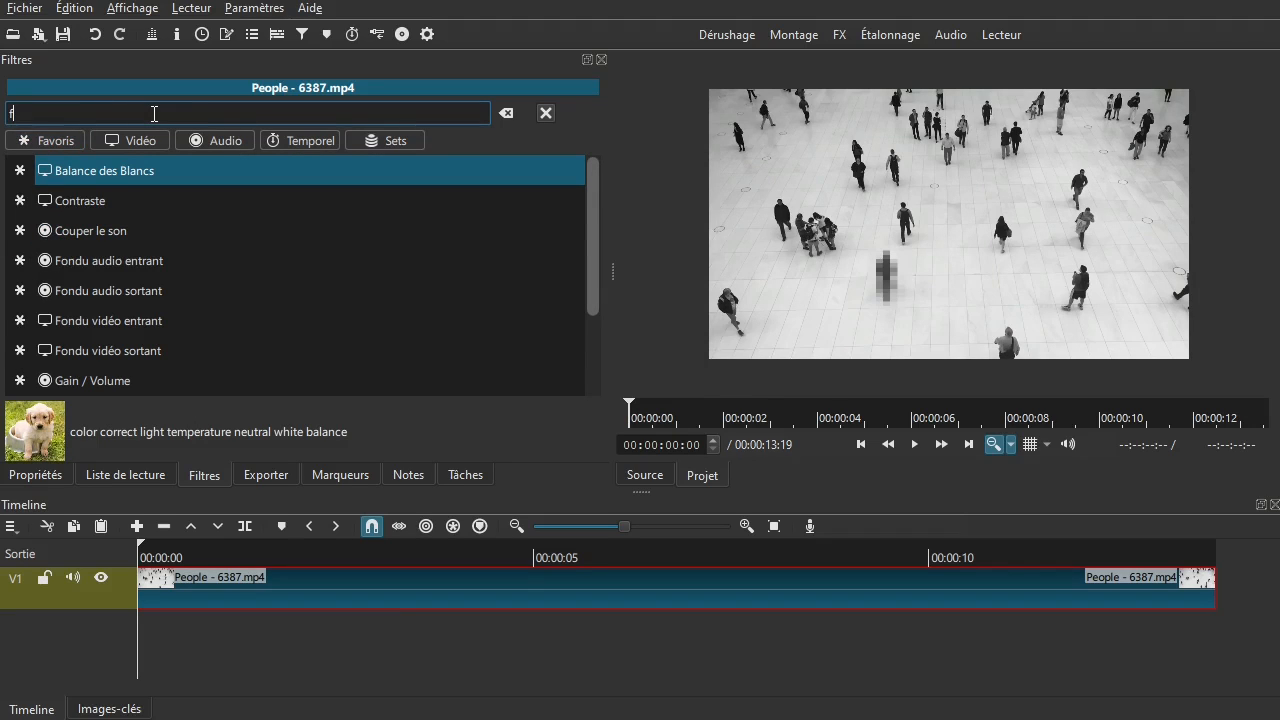
type("orm")
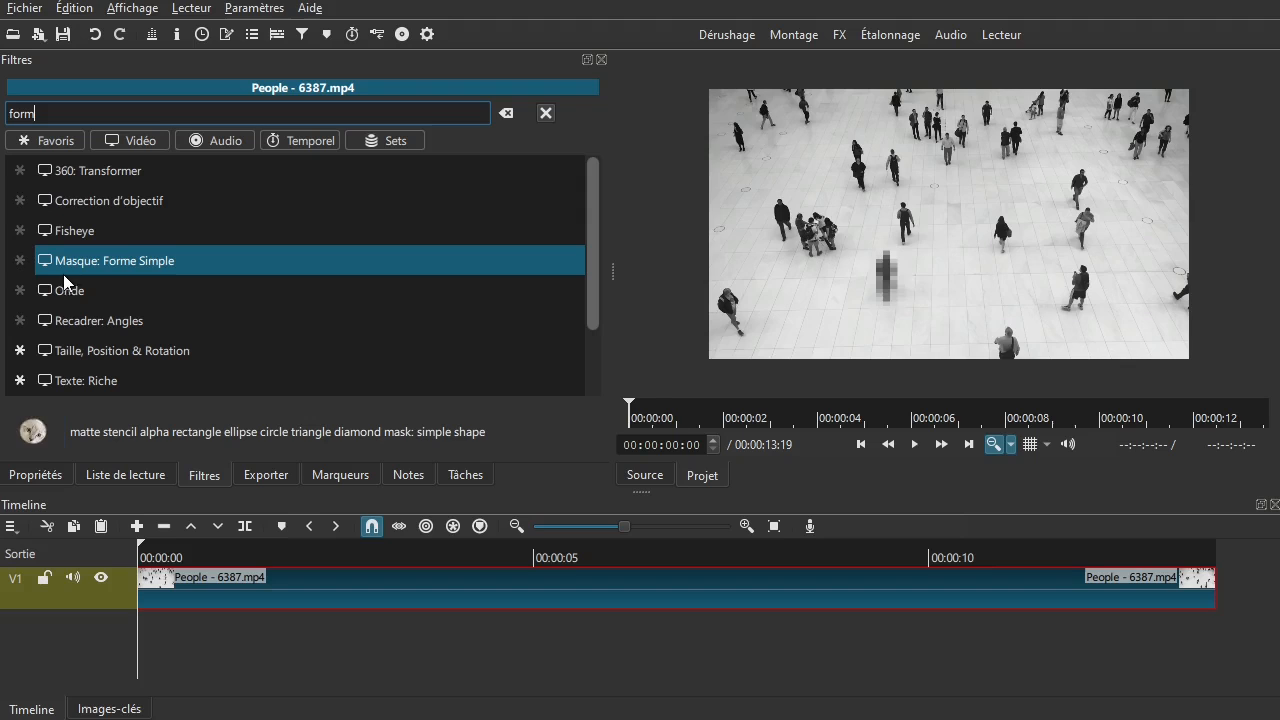
left_click(171, 256)
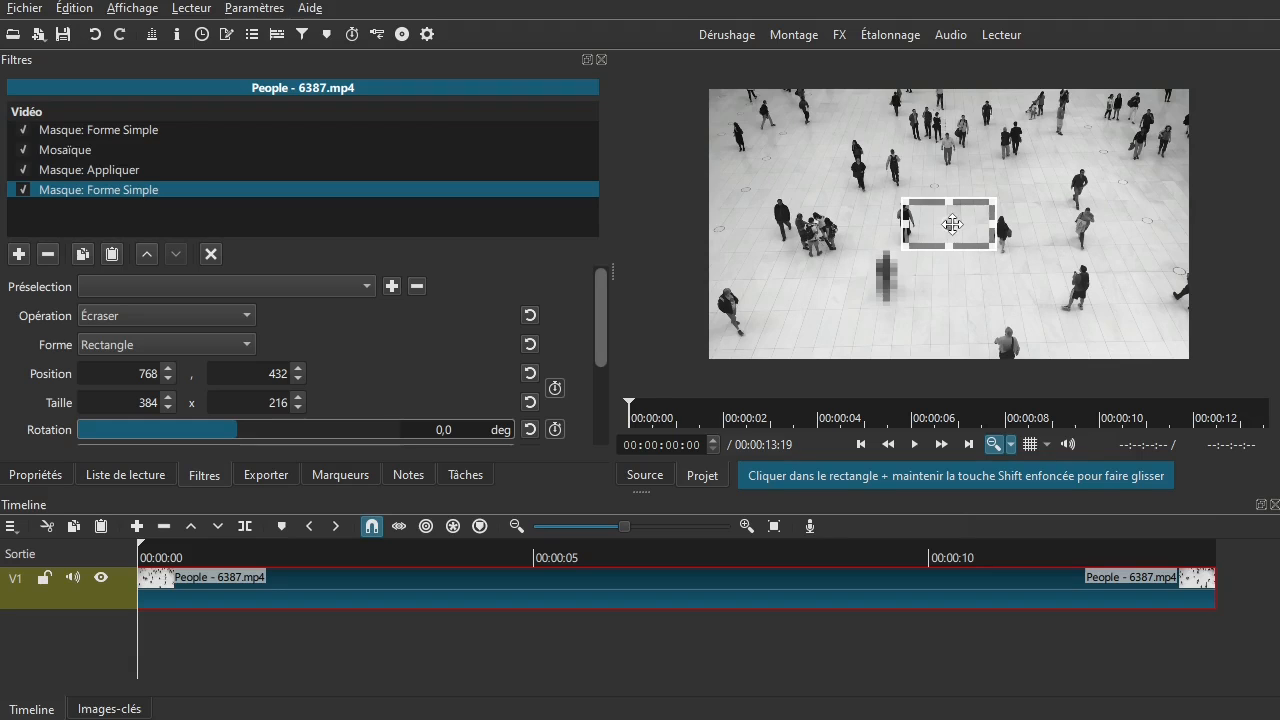
Resize the second mask to about 220 x 316 and place it over the man at the image's lower edge, at about position 1088, 852
left_click_drag(948, 224, 1012, 310)
left_click_drag(967, 270, 1009, 242)
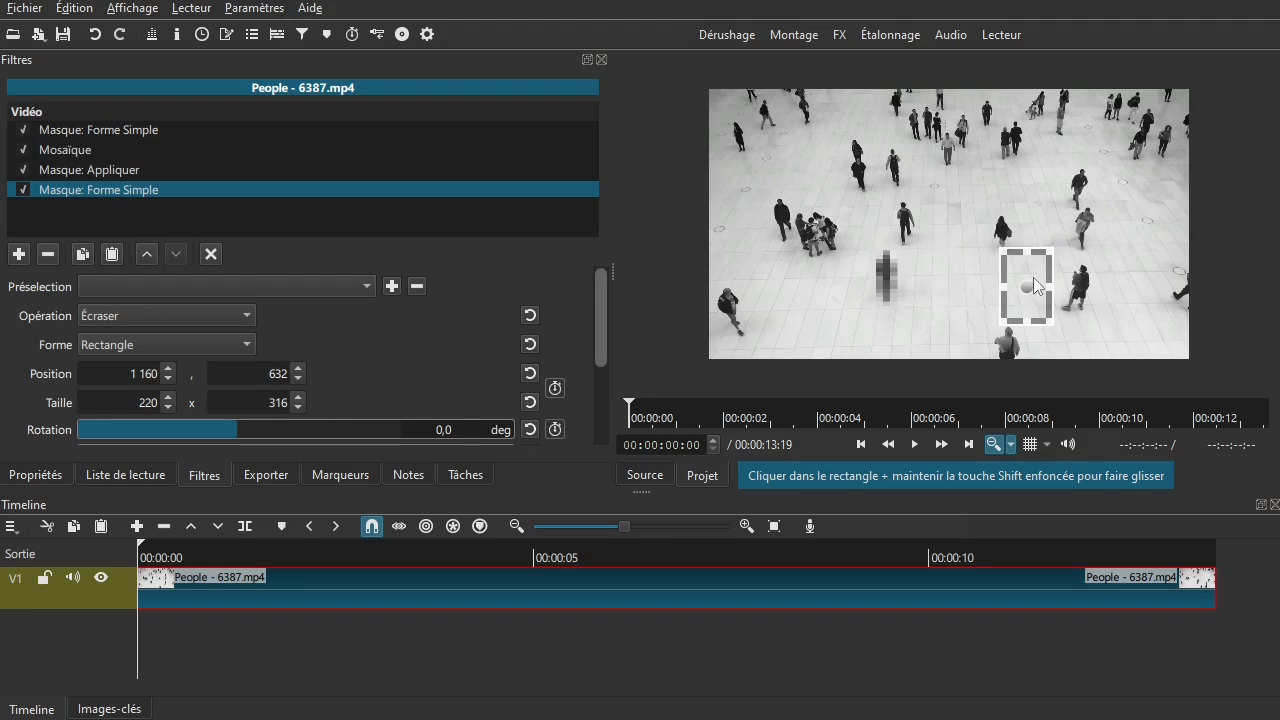
left_click_drag(1027, 289, 1009, 344)
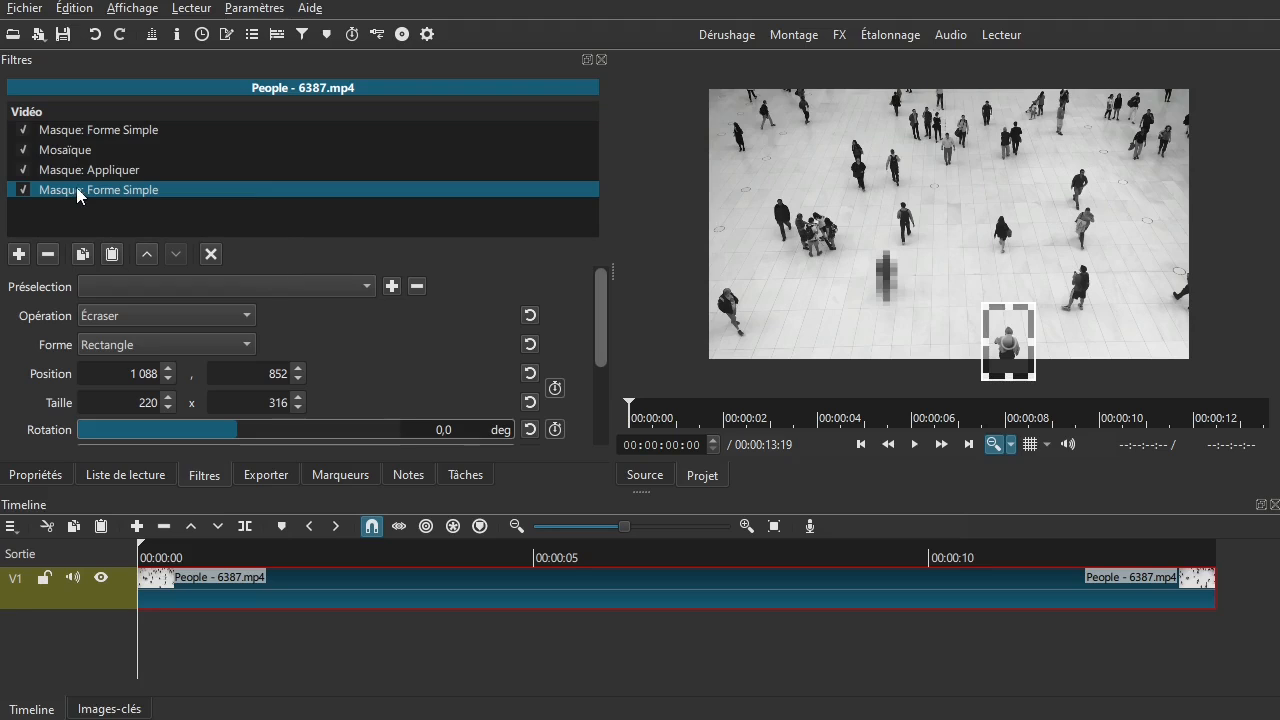
Move the second Masque: Forme Simple filter directly above Mosaïque and set its operation to Ajouter
left_click(147, 253)
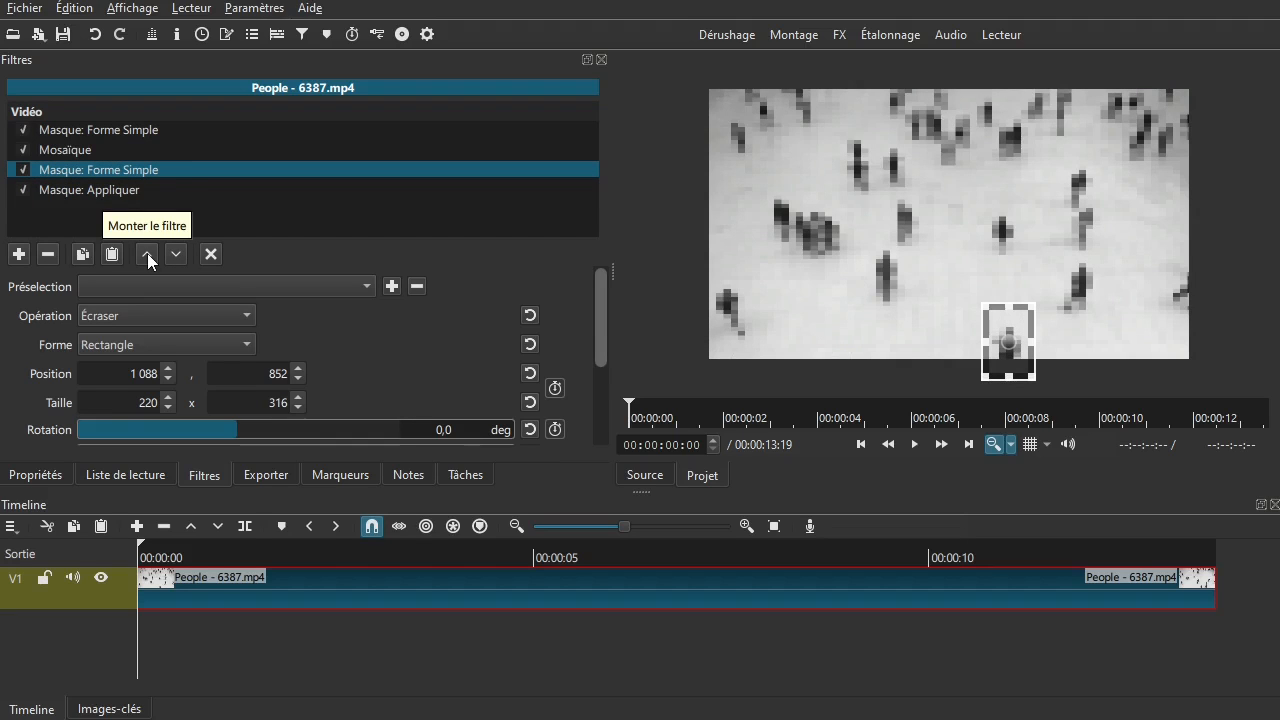
left_click(143, 253)
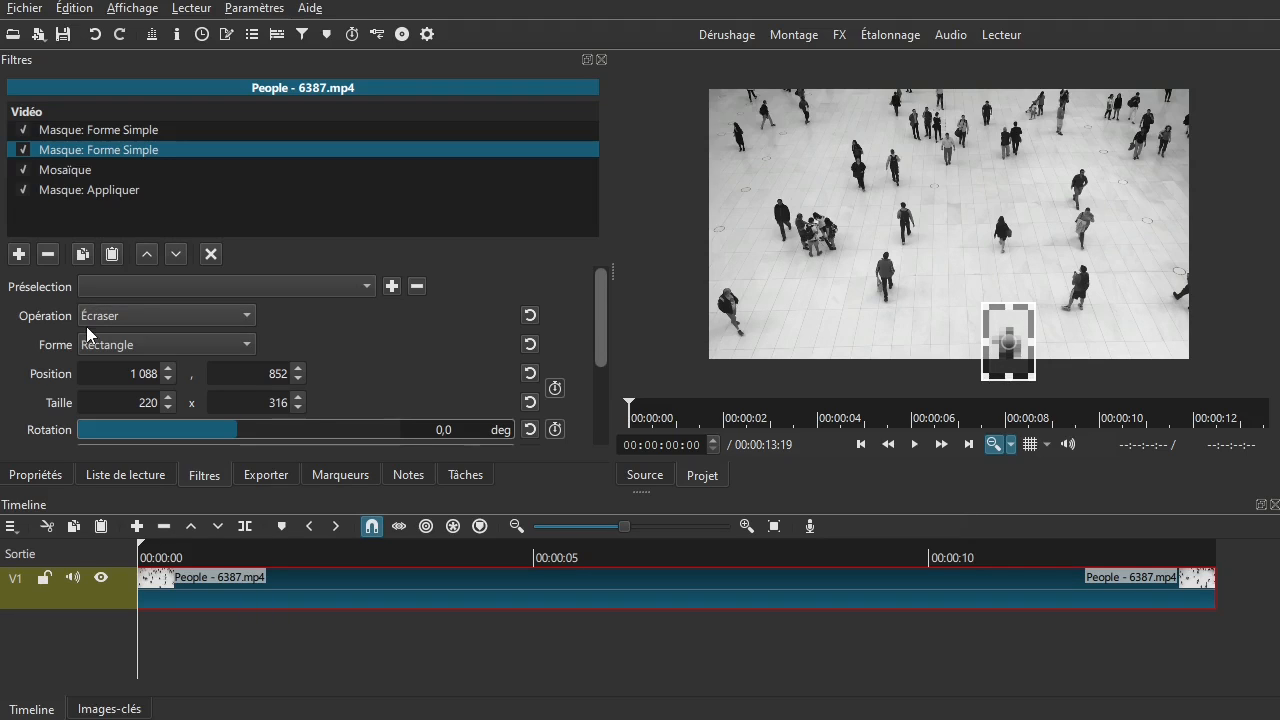
left_click(78, 125)
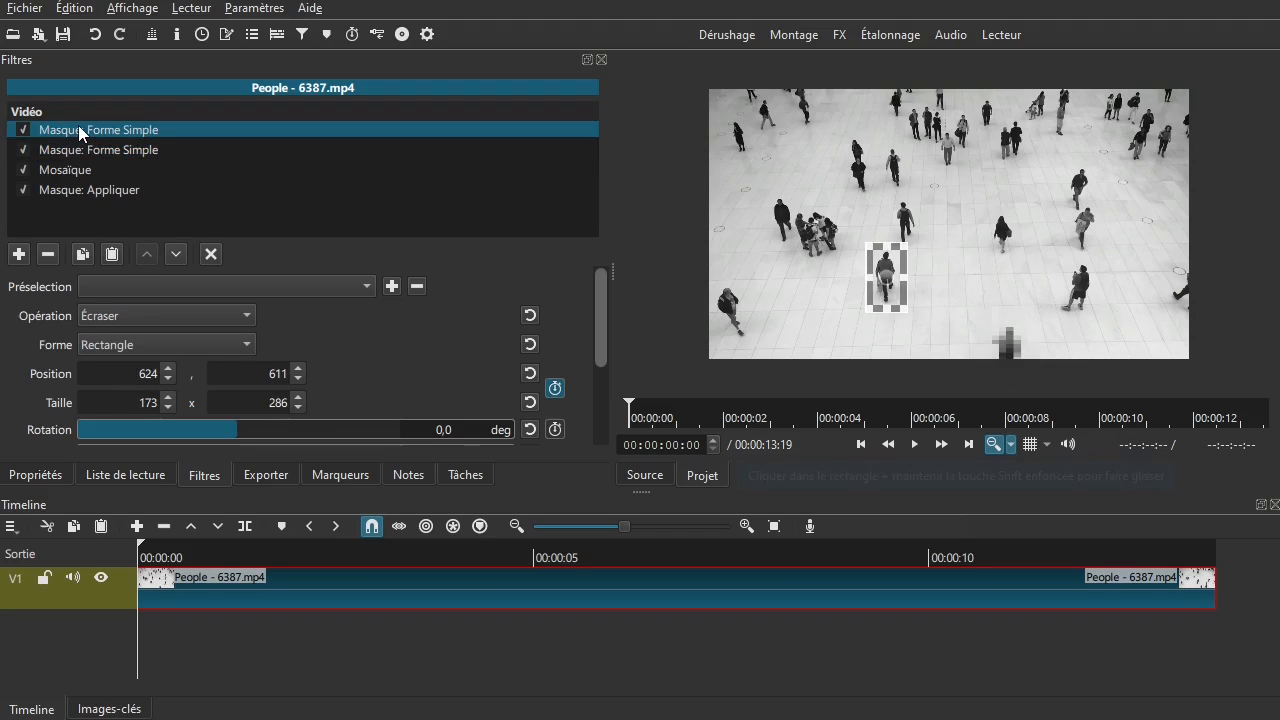
left_click(92, 152)
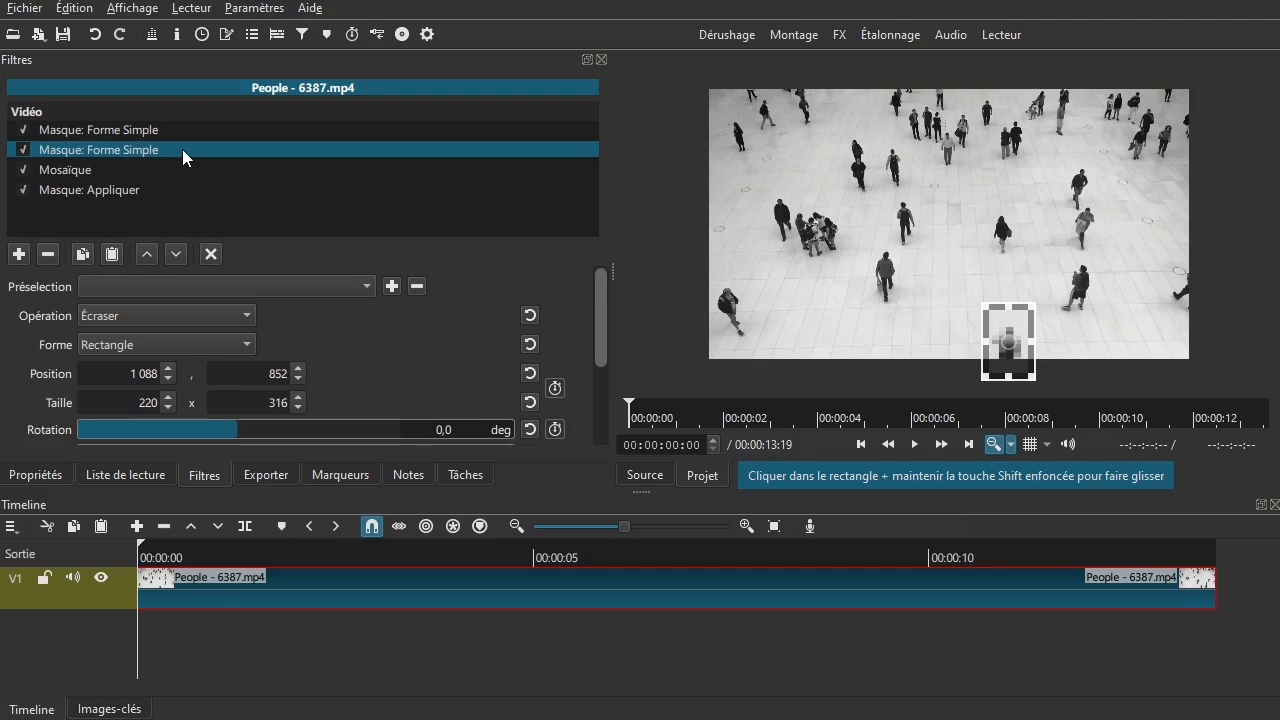
left_click(137, 318)
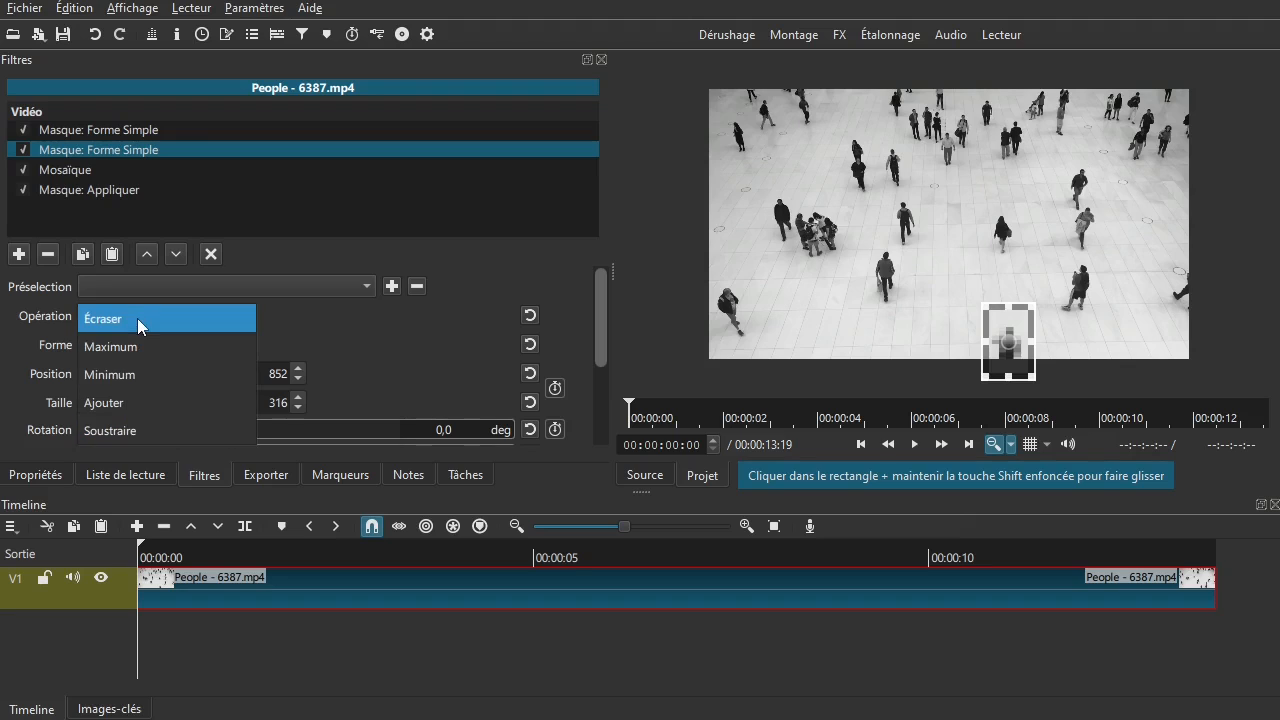
left_click(124, 403)
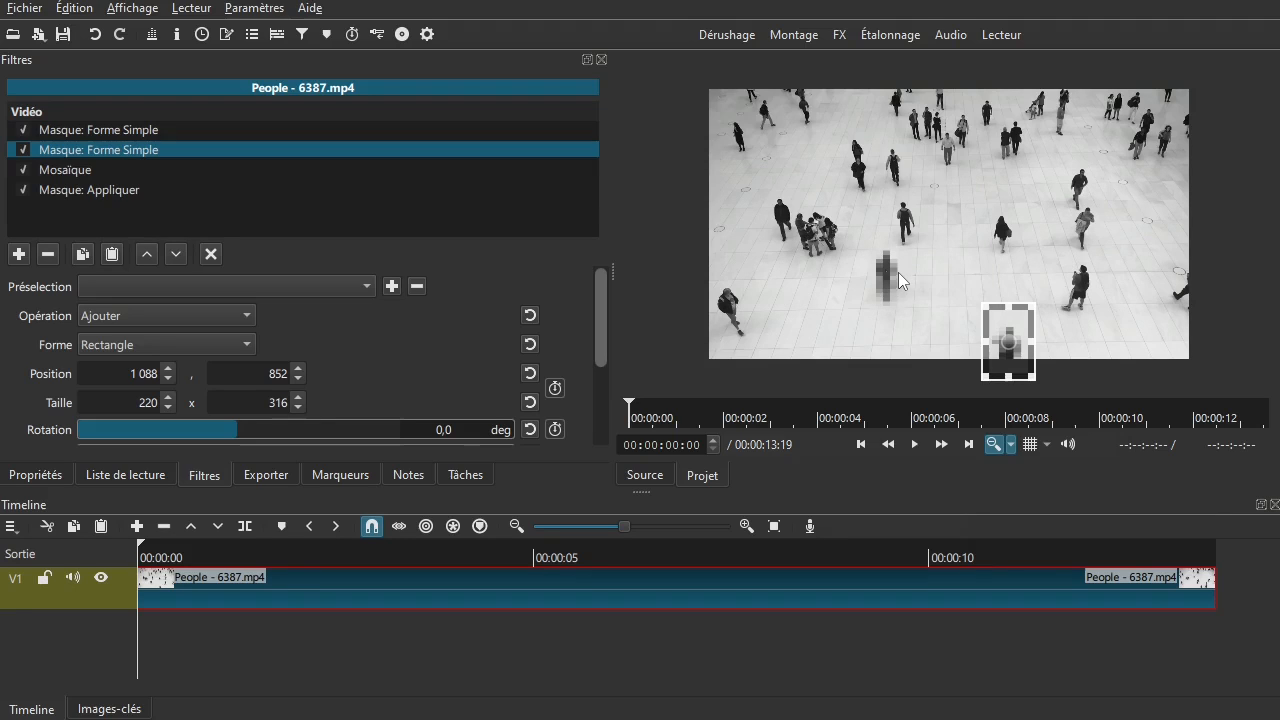
Compare the settings and areas of the two Masque: Forme Simple filters, ending on the second one
left_click(127, 128)
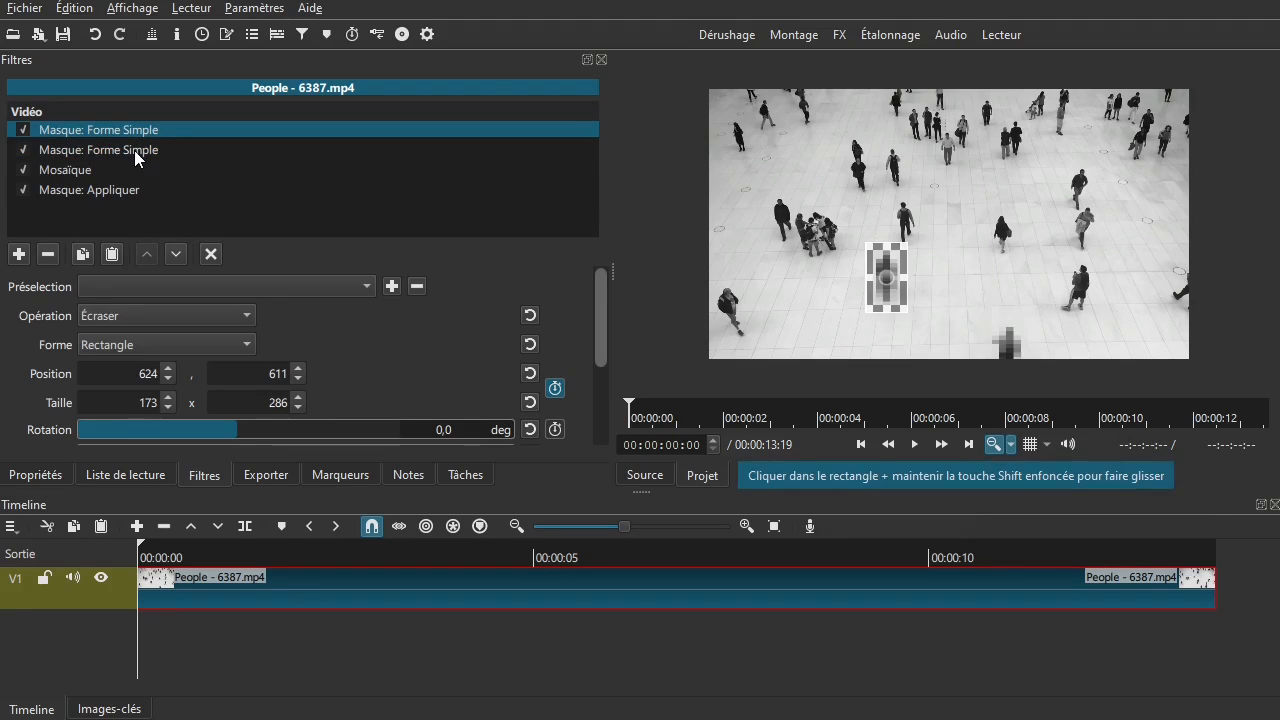
left_click(134, 150)
left_click(135, 131)
left_click(124, 150)
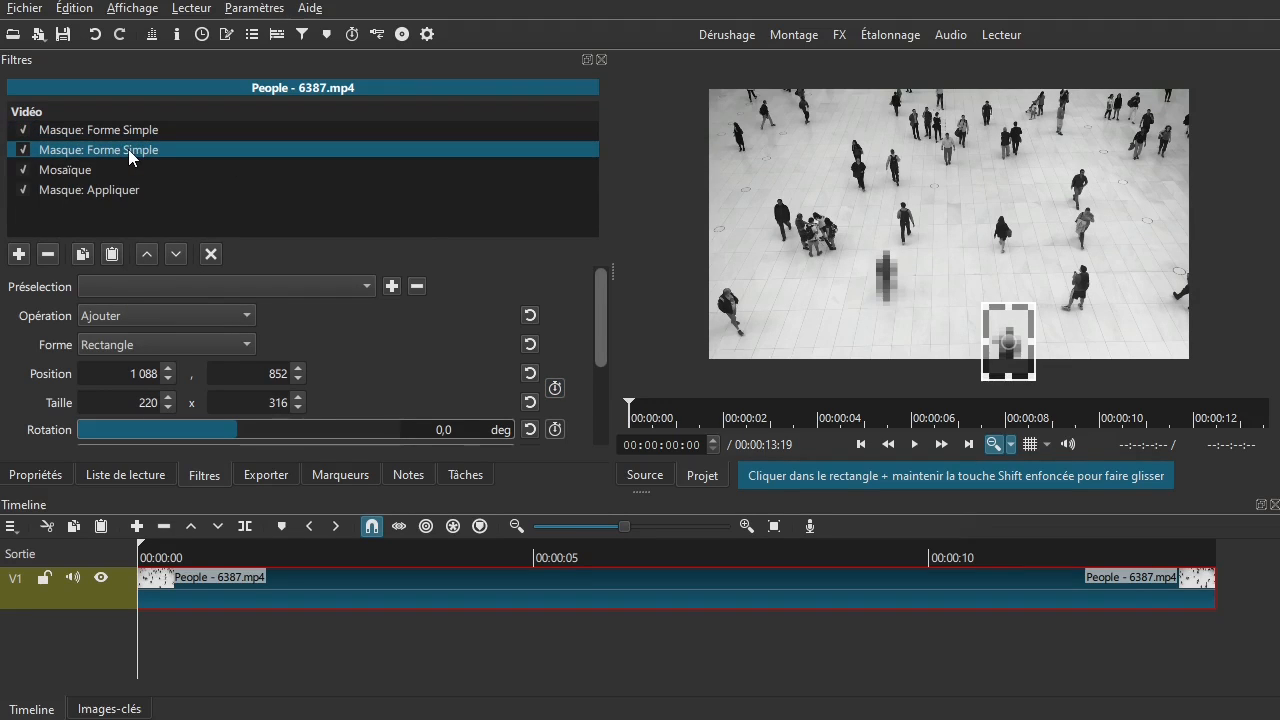
left_click(126, 131)
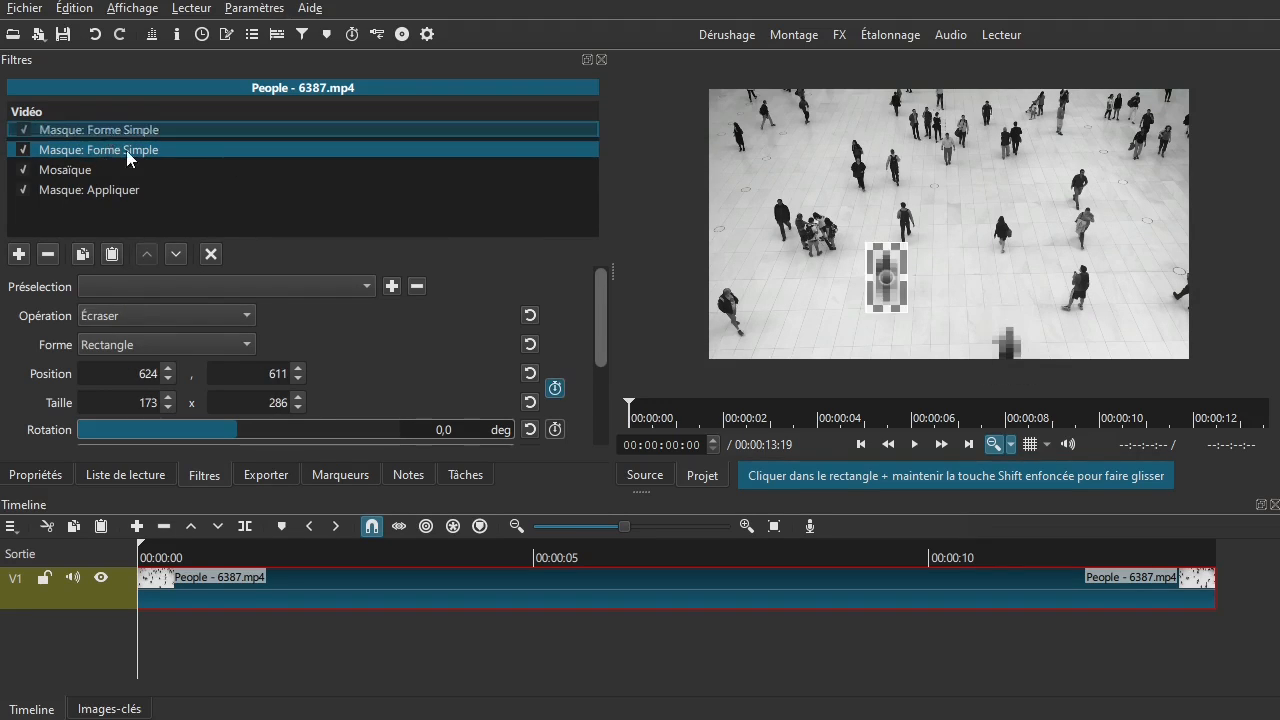
left_click(108, 150)
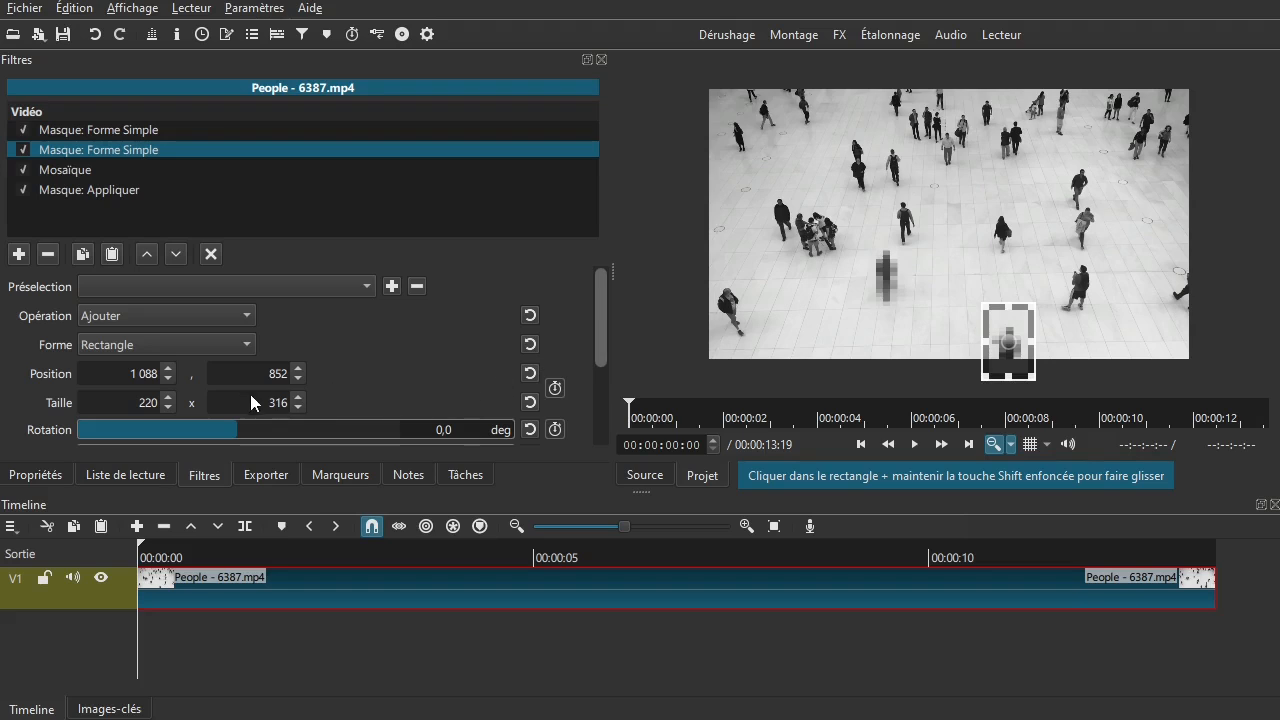
Enable position and size keyframes for the second mask and keyframe it over the man at 00:00:01:00 and, at about 996, 568, at 00:00:02:08
left_click(556, 386)
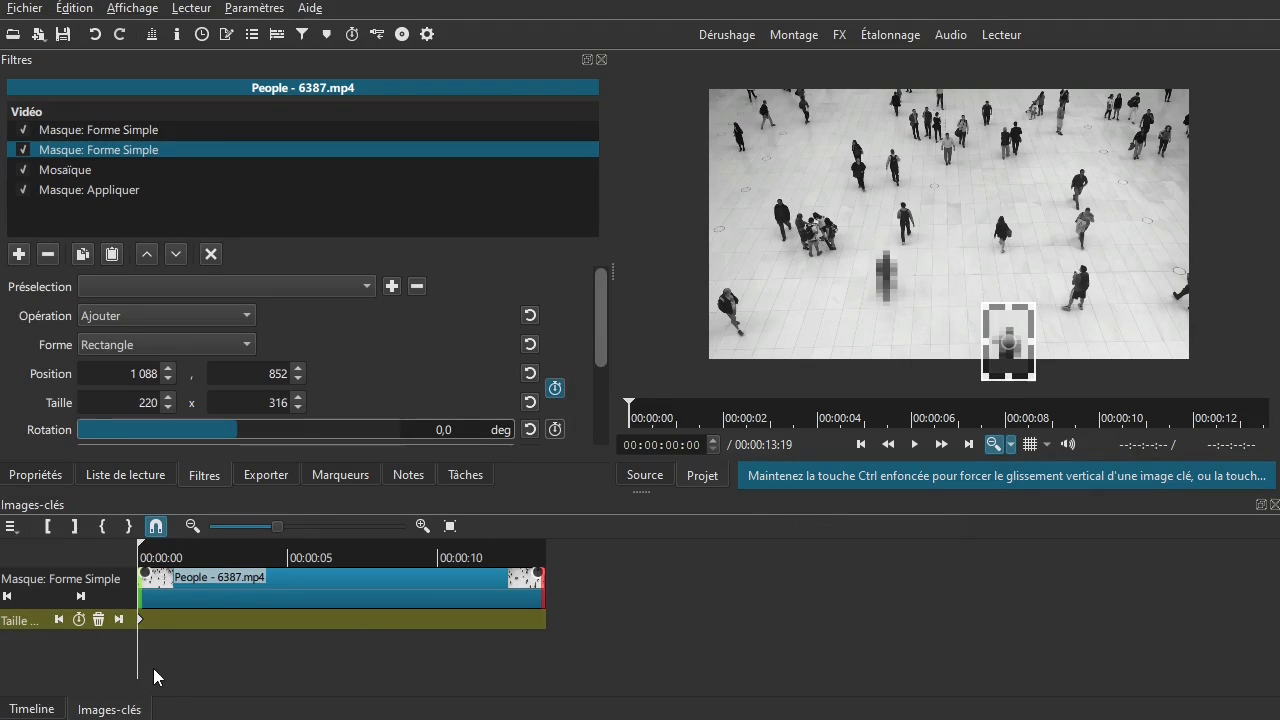
left_click_drag(151, 637, 167, 645)
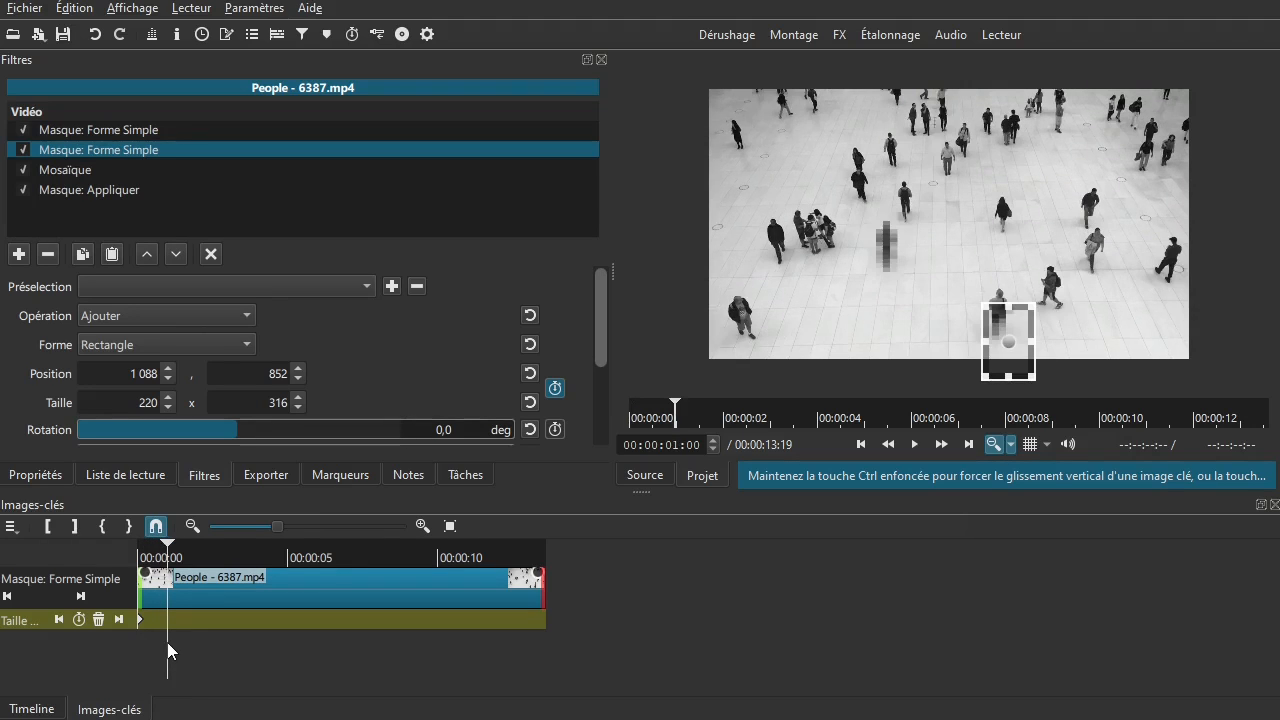
left_click_drag(1008, 341, 999, 309)
left_click_drag(163, 647, 208, 652)
left_click_drag(996, 303, 982, 266)
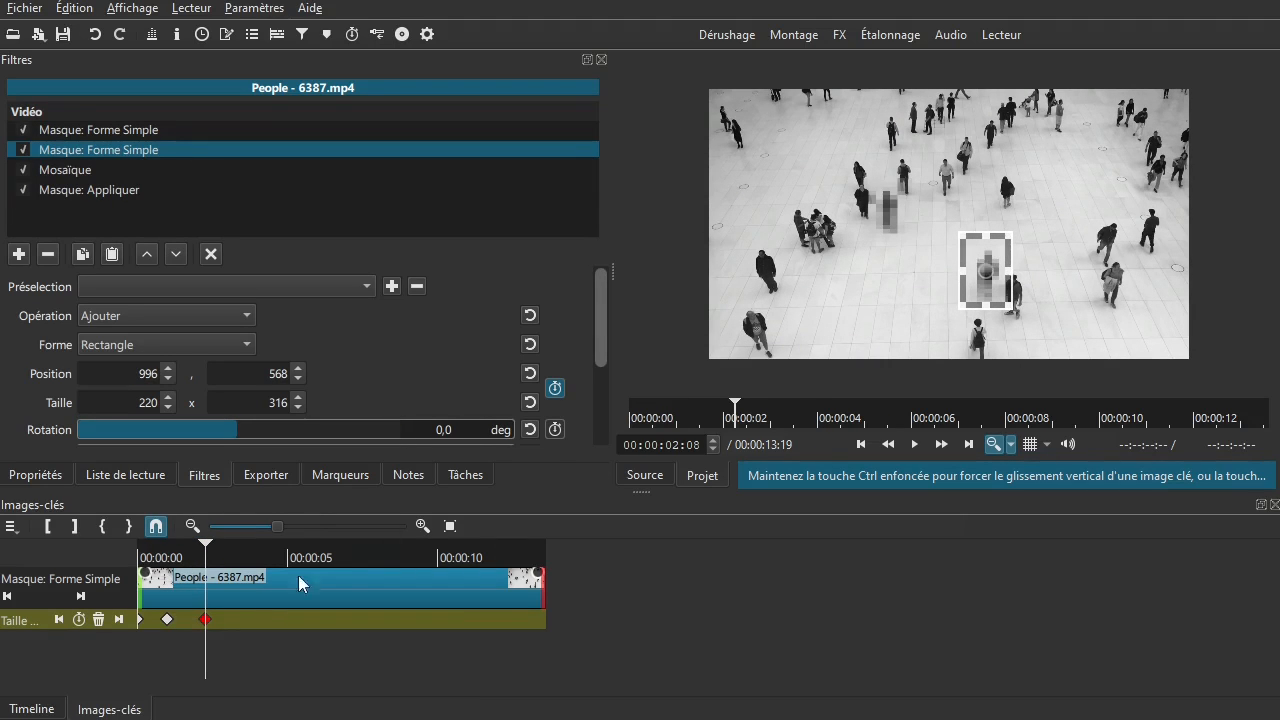
Keyframe the second mask over the walking man at about 980, 452 at 00:00:03:12 and about 972, 344 at 00:00:04:19
left_click_drag(218, 636, 240, 648)
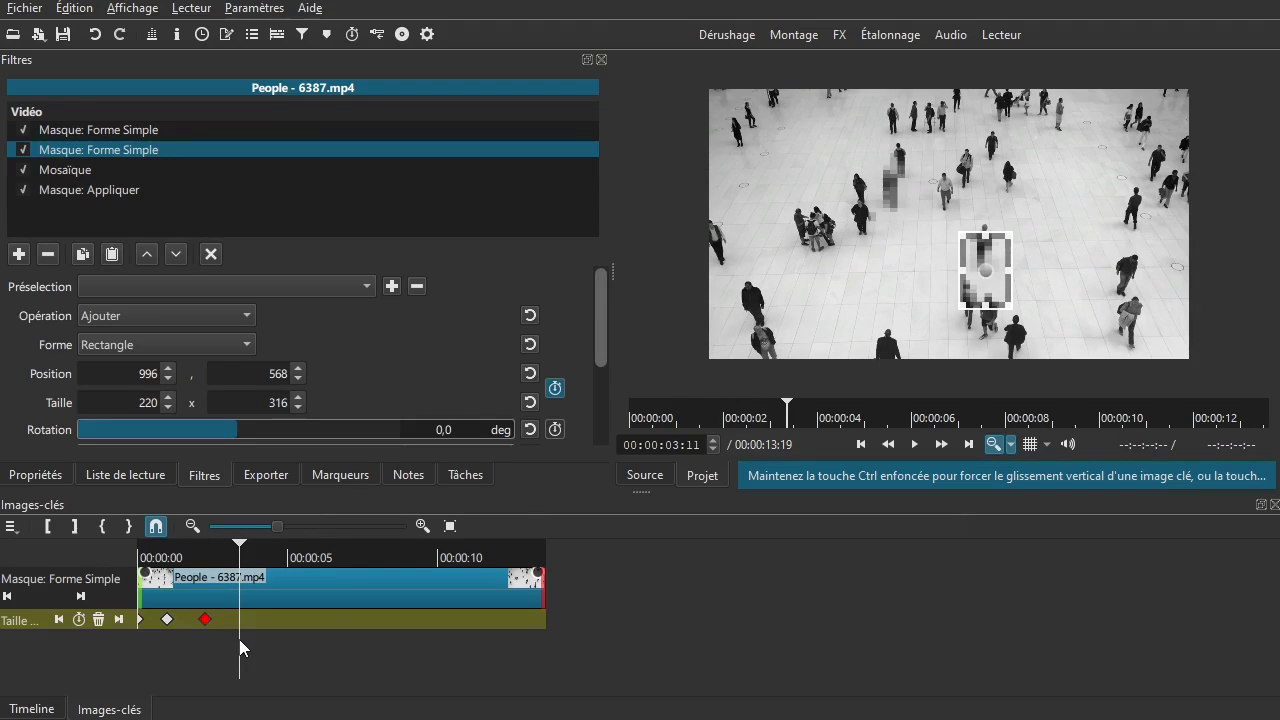
left_click_drag(996, 277, 993, 251)
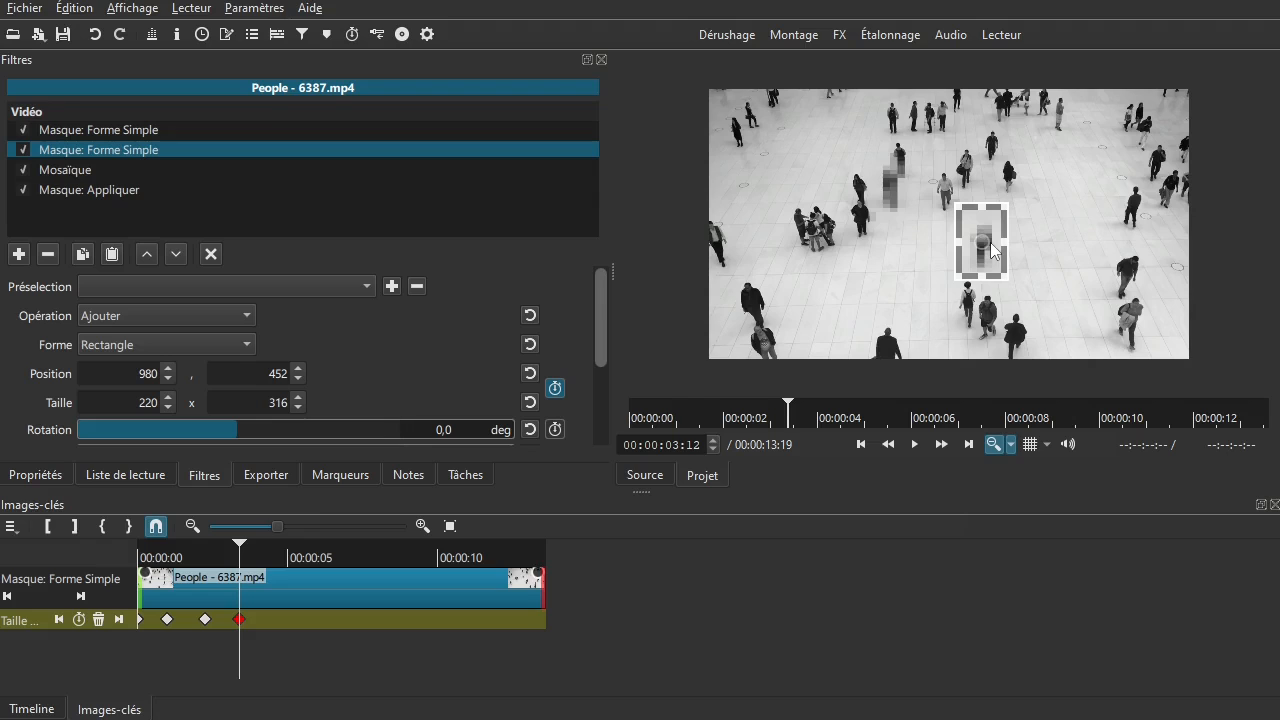
left_click_drag(243, 649, 277, 645)
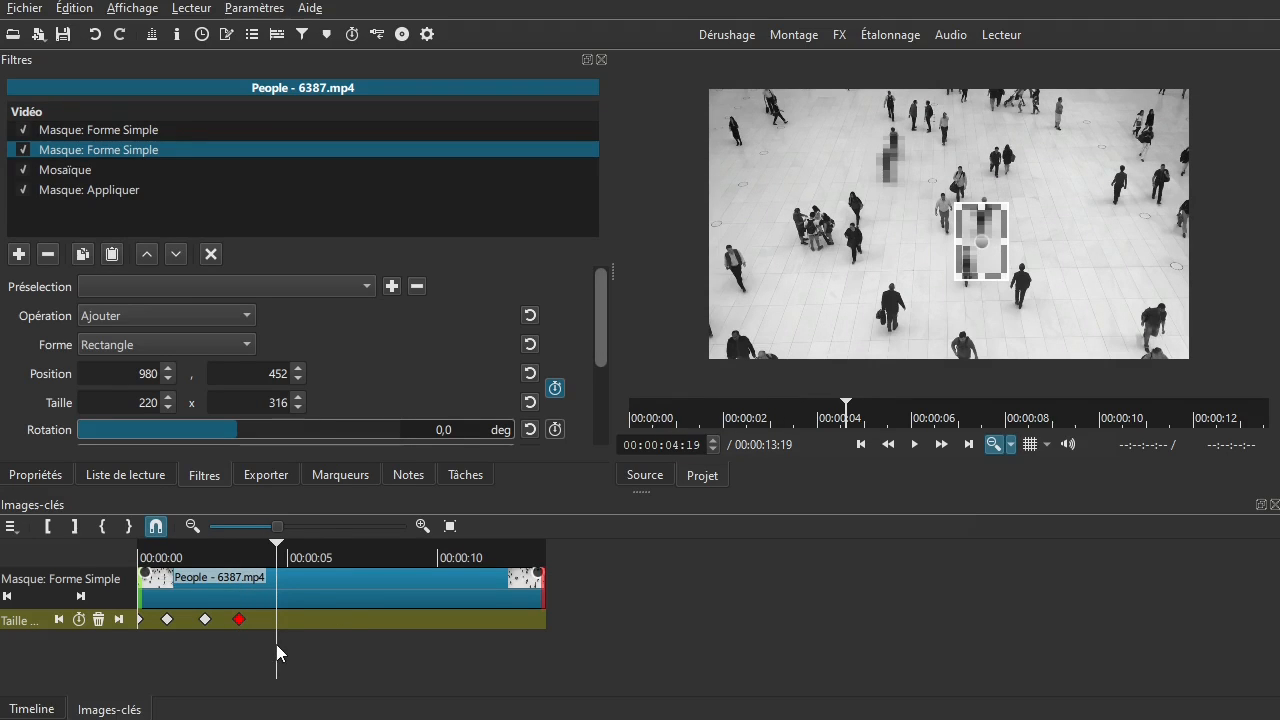
left_click_drag(980, 242, 989, 212)
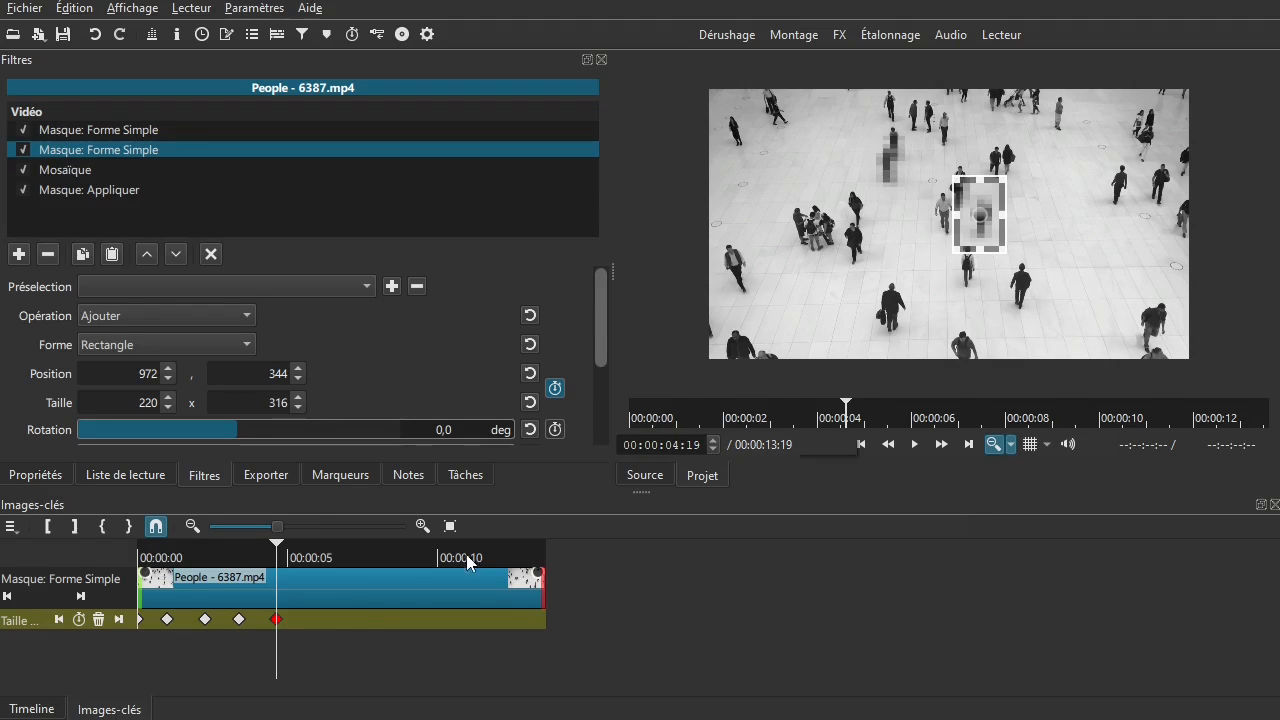
Keyframe the second mask at 00:00:05:24, shrunk to about 176 x 284 at 992, 272, and at 00:00:07:06 at about 984, 176
left_click_drag(297, 650, 312, 646)
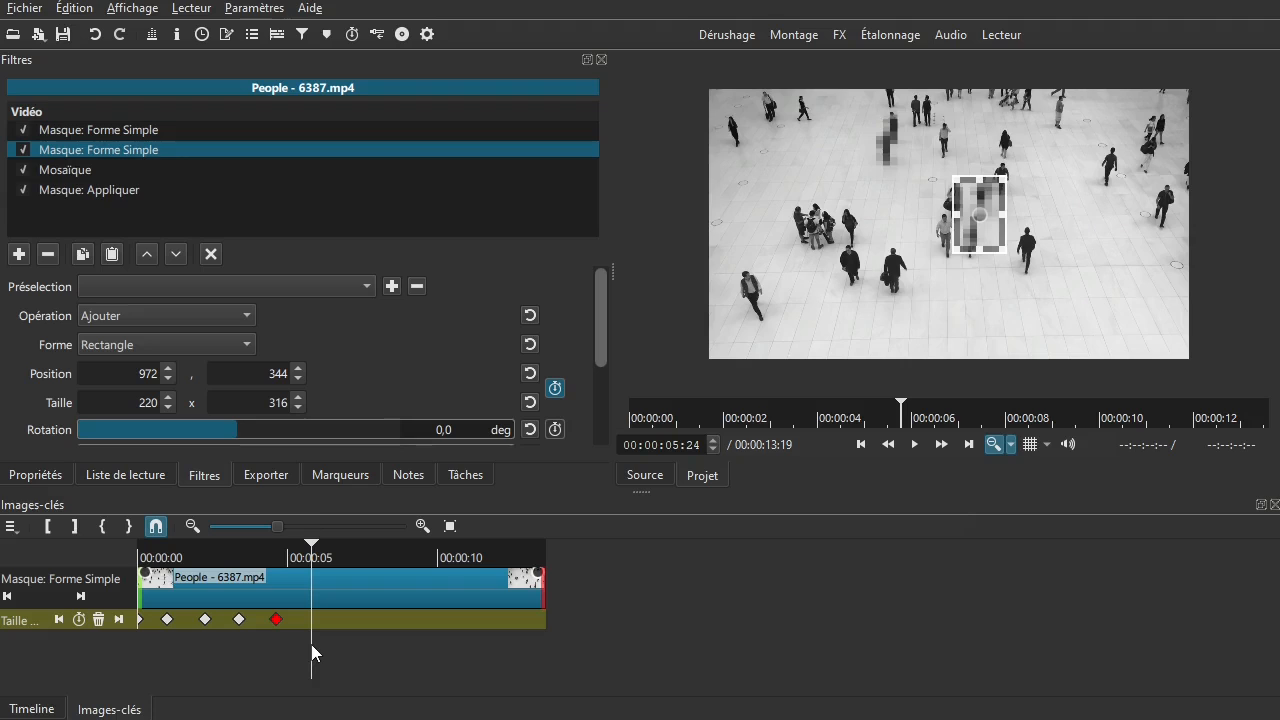
left_click_drag(975, 211, 986, 186)
left_click_drag(329, 649, 353, 646)
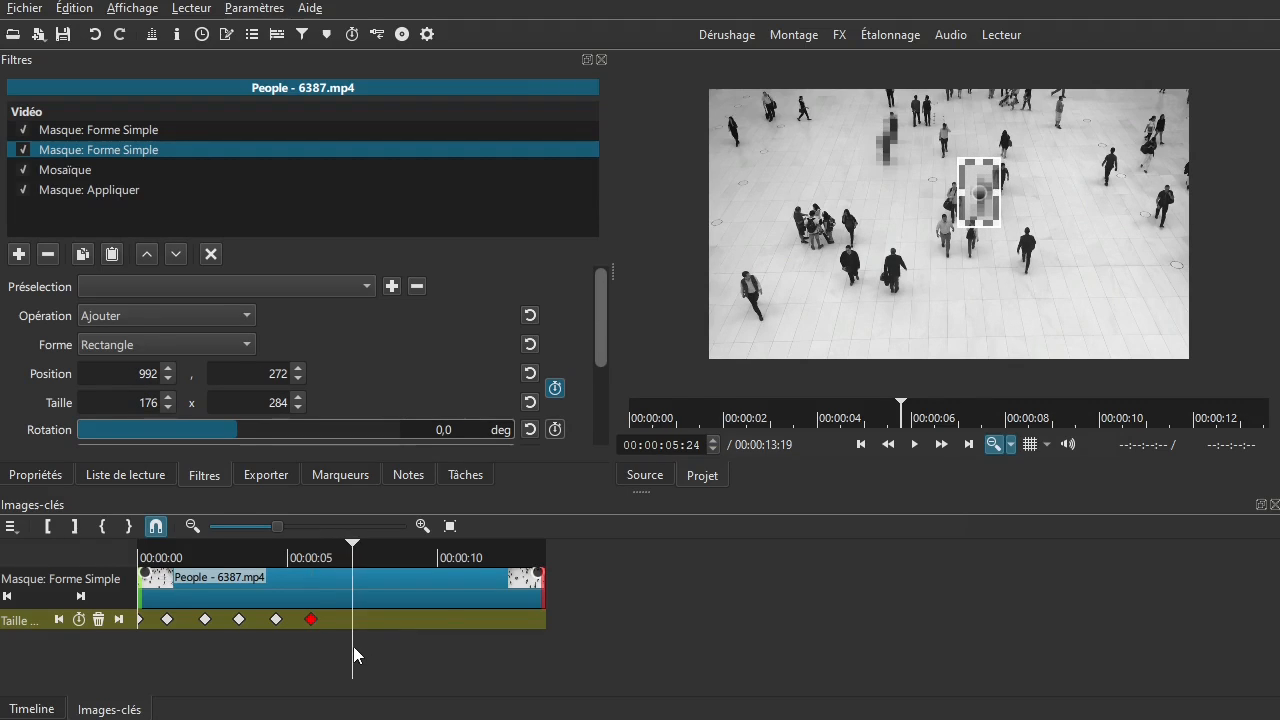
mouse_move(977, 191)
left_mouse_down()
mouse_move(1016, 184)
mouse_move(982, 167)
left_mouse_up()
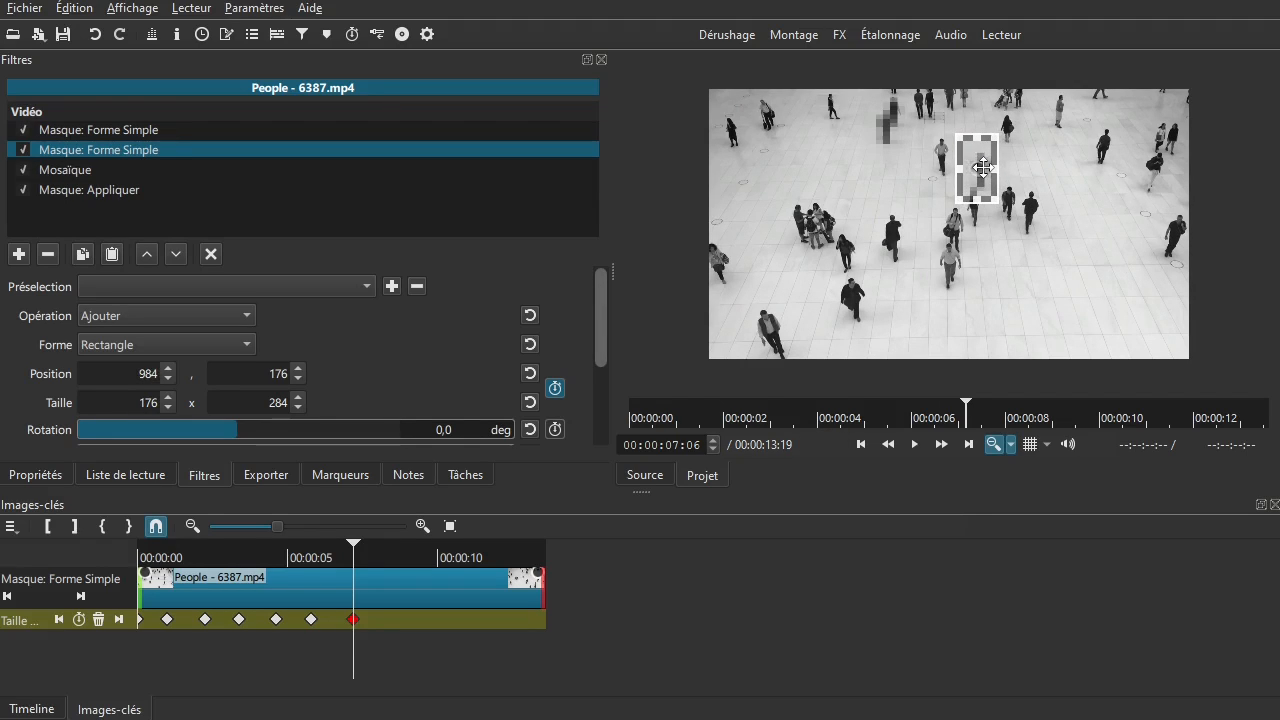
Keyframe the second mask at about 992, 128 near 00:00:08, 996, 64 at 00:00:09:09, and 996, 4 just after 00:00:10
left_click(379, 640)
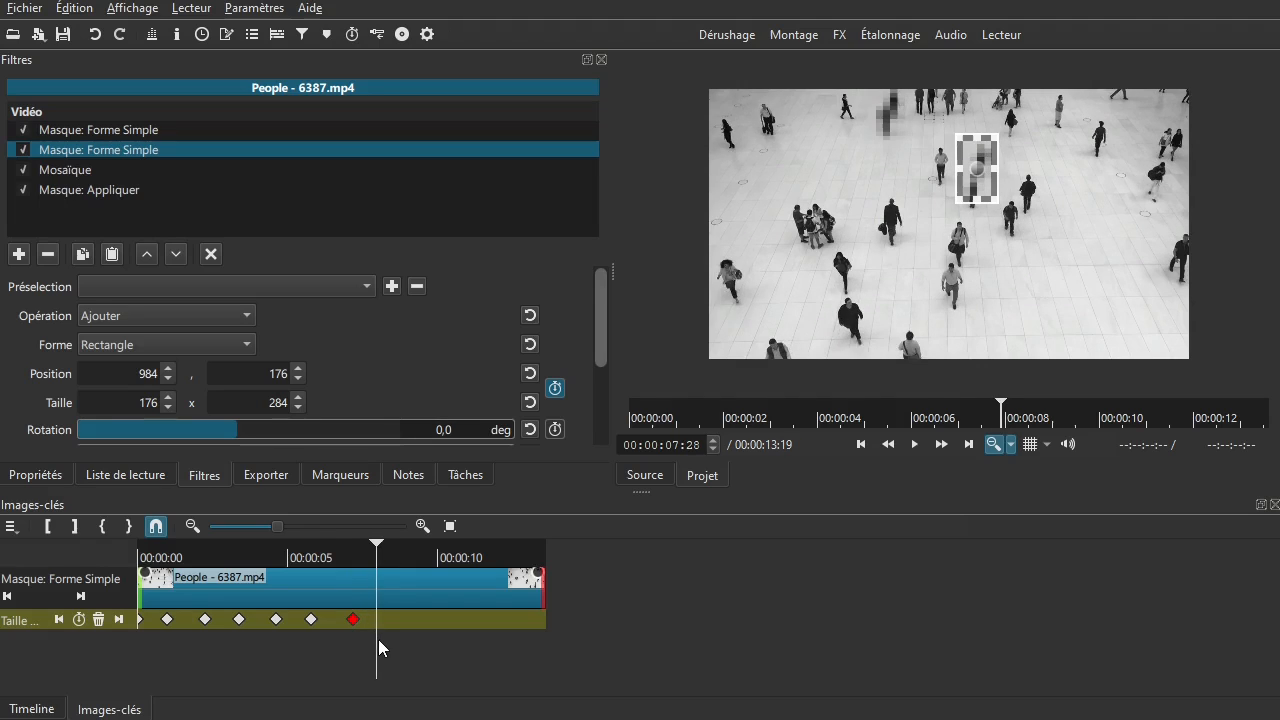
mouse_move(975, 166)
left_mouse_down()
mouse_move(1006, 142)
mouse_move(977, 154)
left_mouse_up()
left_click_drag(400, 641, 417, 643)
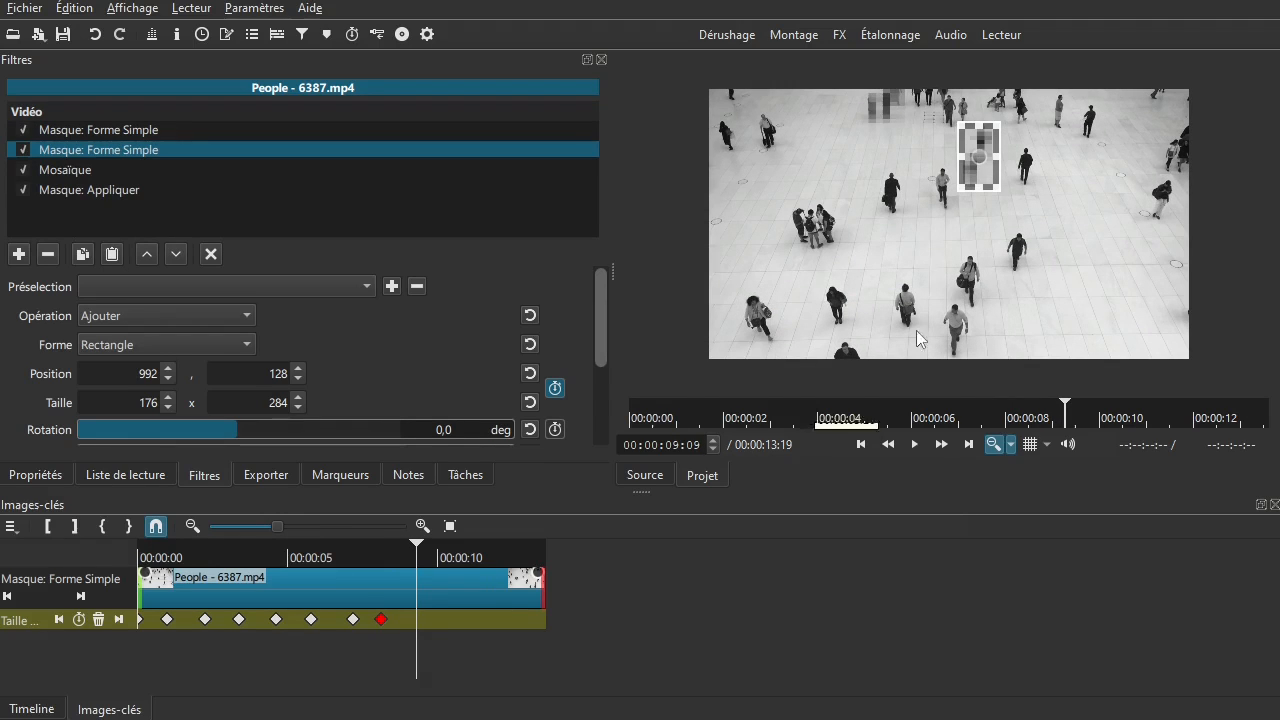
left_click_drag(983, 156, 988, 139)
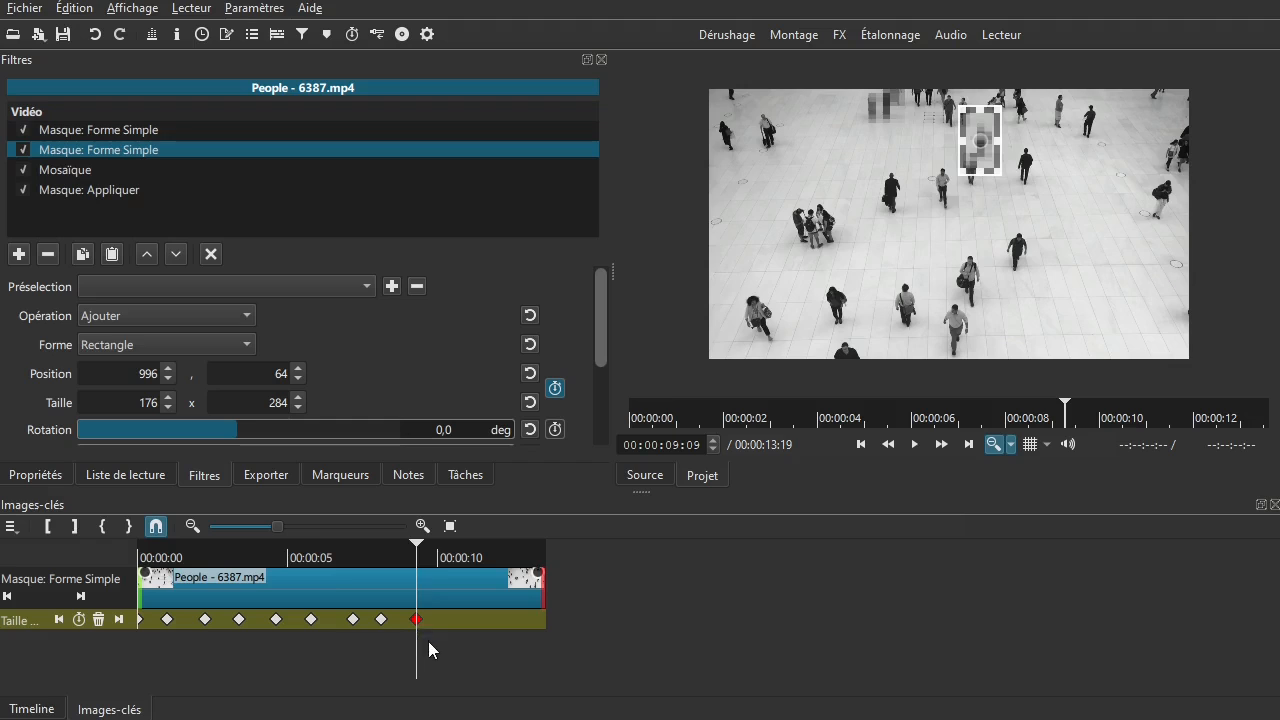
left_click_drag(428, 641, 451, 643)
left_click_drag(976, 137, 976, 114)
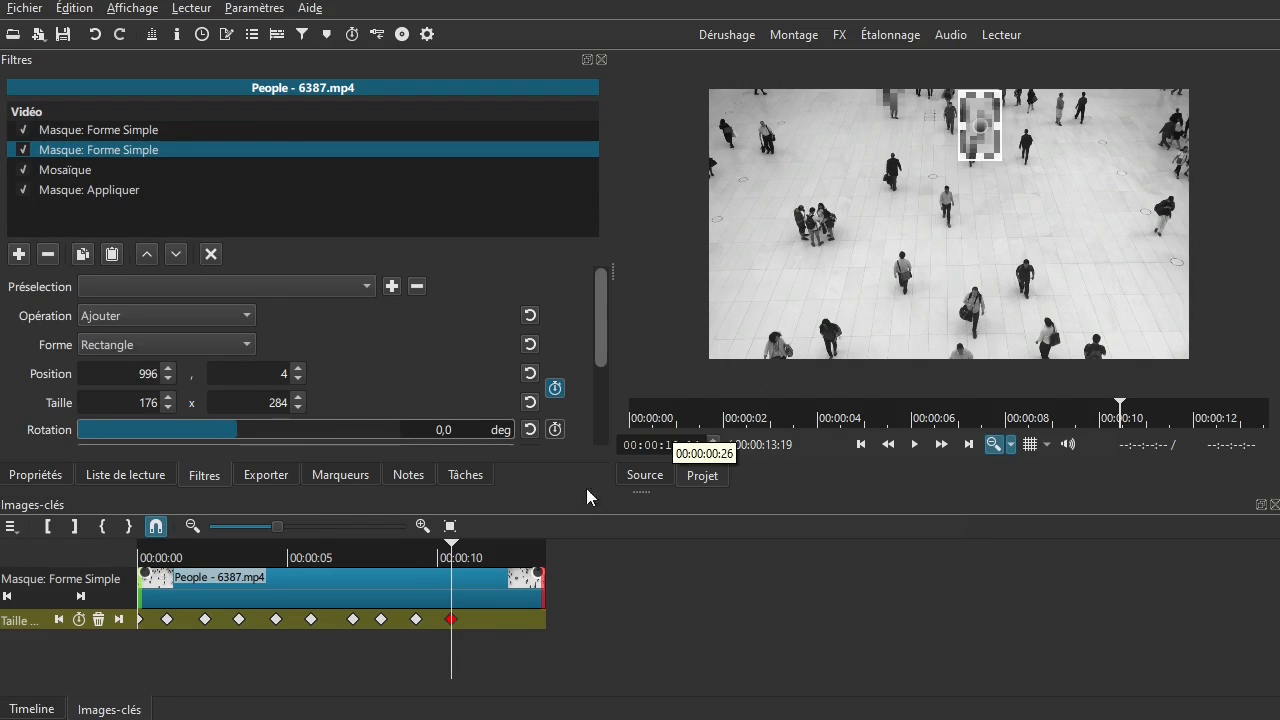
Keyframe the second mask following the man out past the image's upper edge, ending at about 960, -176 at 00:00:13:18
left_click_drag(465, 632, 513, 637)
mouse_move(987, 123)
left_mouse_down()
mouse_move(1026, 113)
mouse_move(981, 103)
left_mouse_up()
left_click_drag(524, 640, 537, 640)
mouse_move(971, 101)
left_mouse_down()
mouse_move(1069, 86)
mouse_move(979, 78)
left_mouse_up()
left_click_drag(540, 651, 548, 650)
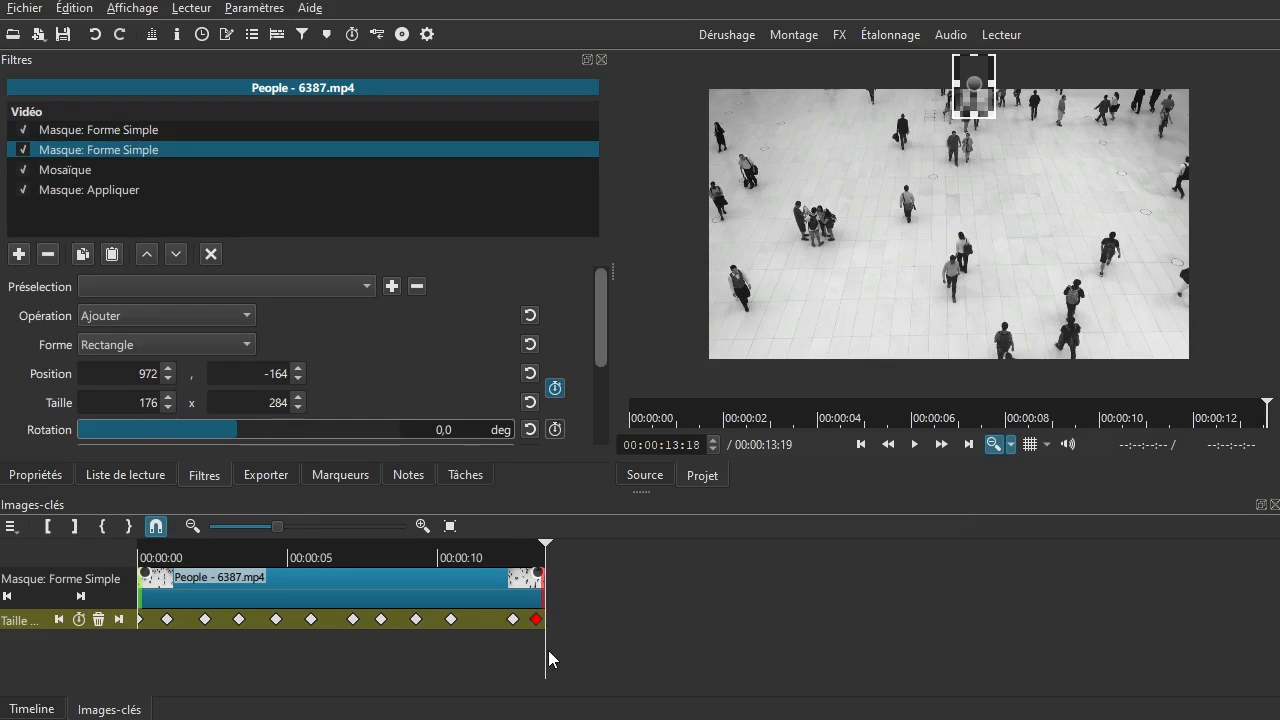
mouse_move(981, 65)
left_mouse_down()
mouse_move(975, 55)
mouse_move(978, 73)
left_mouse_up()
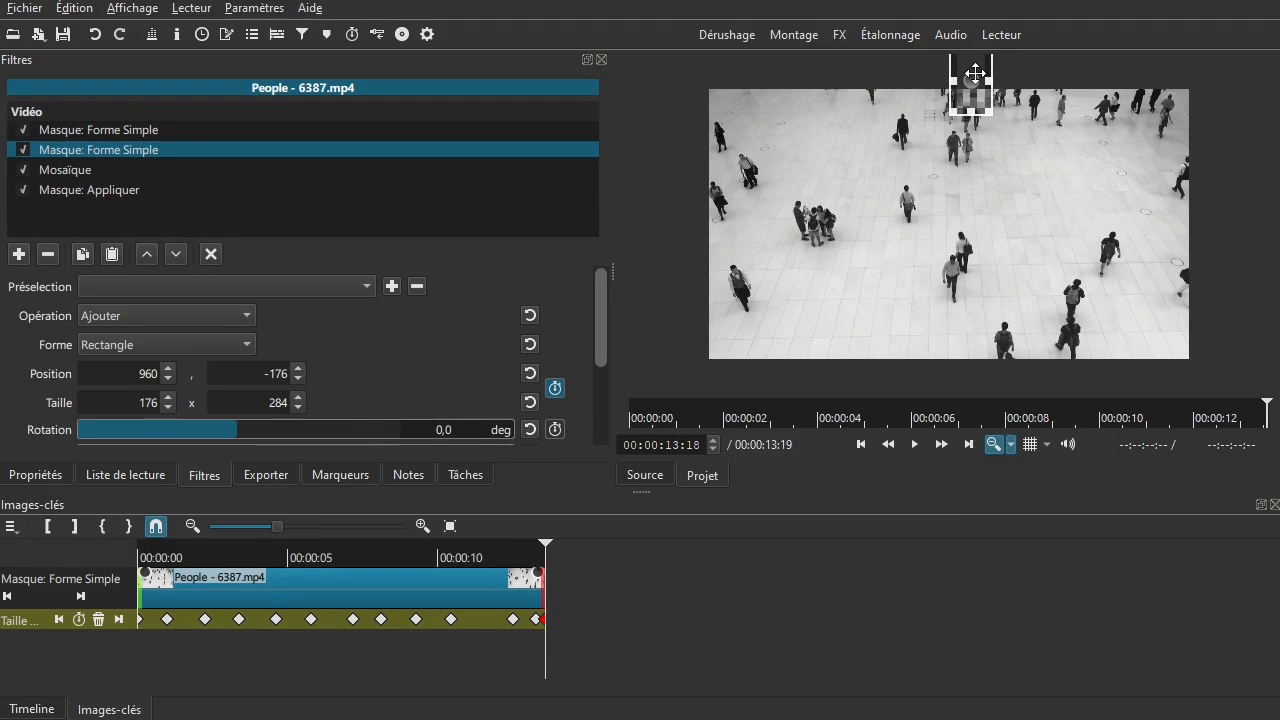
Play the clip from the start and scrub through the timeline to check both mosaic masks, finishing at 00:00:00:00
left_click_drag(287, 685, 113, 649)
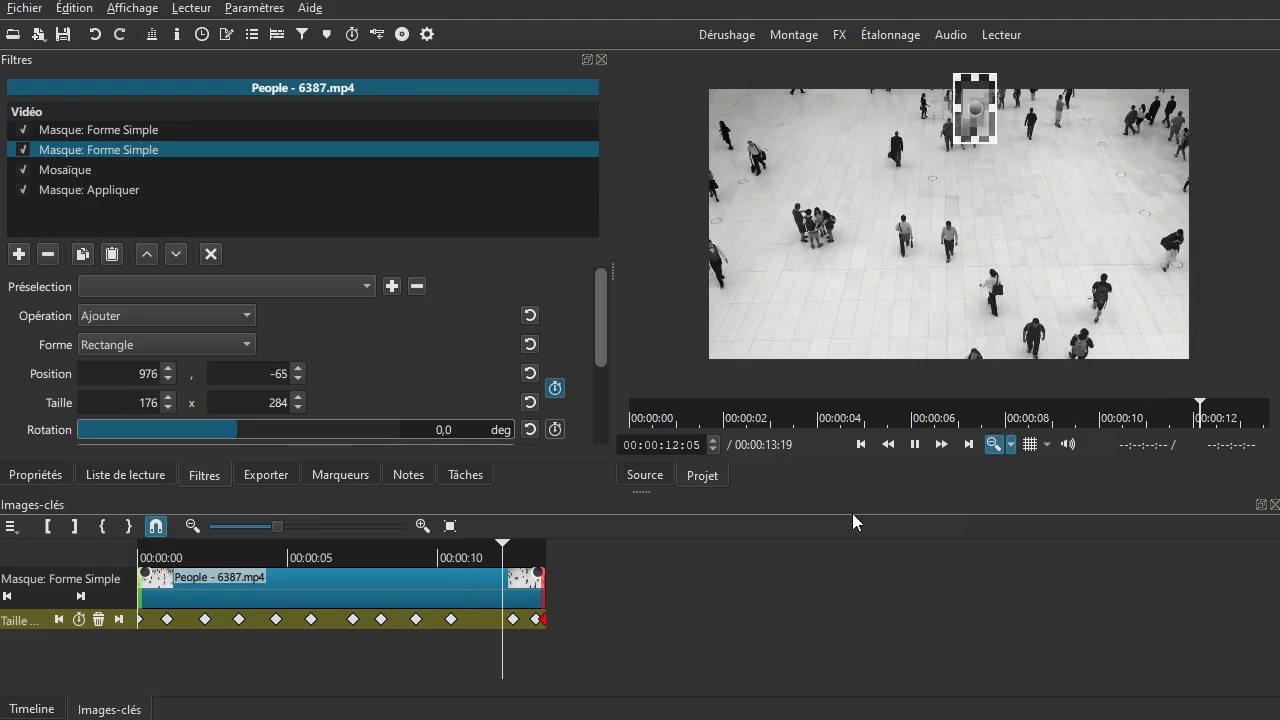
key("space")
left_click(34, 711)
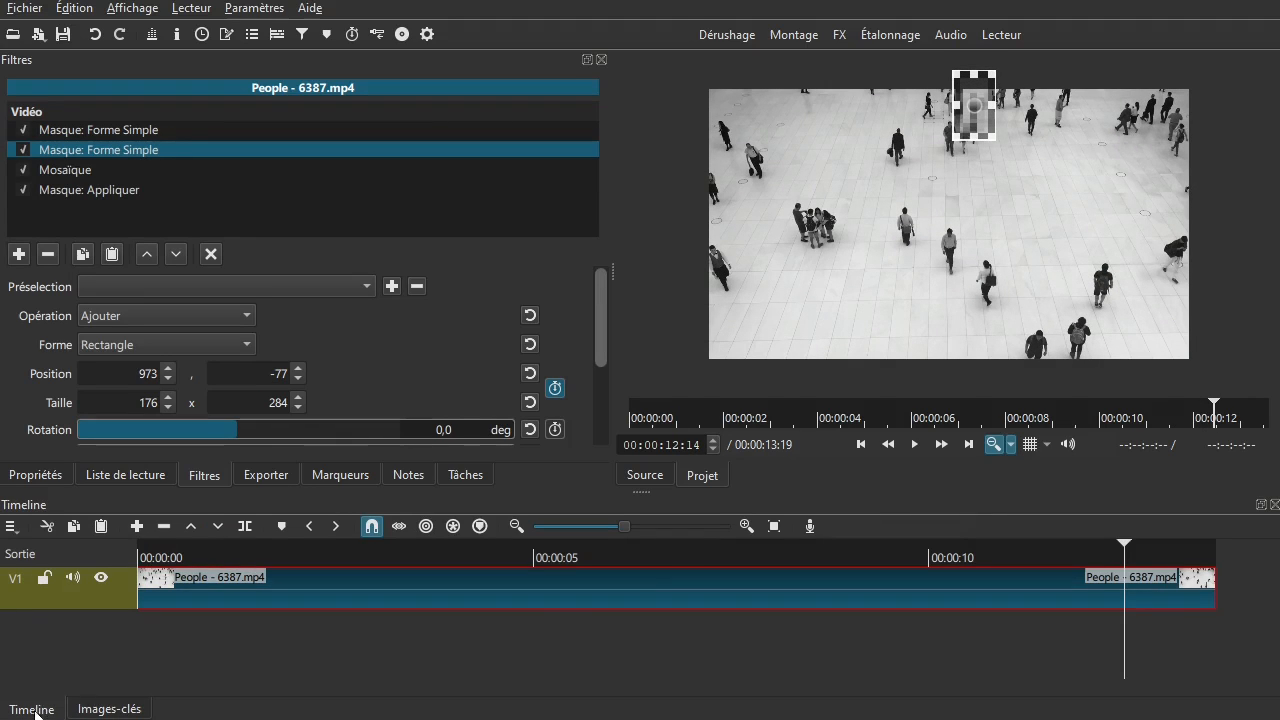
left_click_drag(667, 580, 603, 606)
left_click_drag(312, 654, 100, 671)
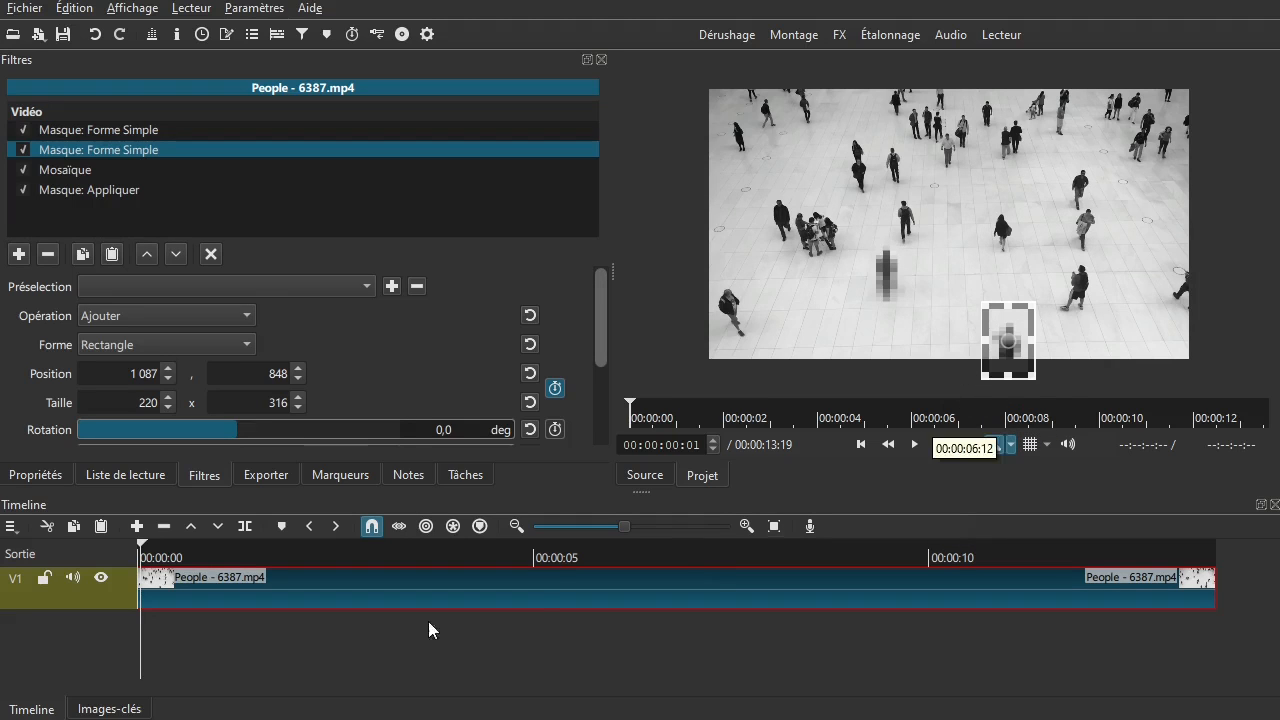
left_click_drag(207, 662, 737, 672)
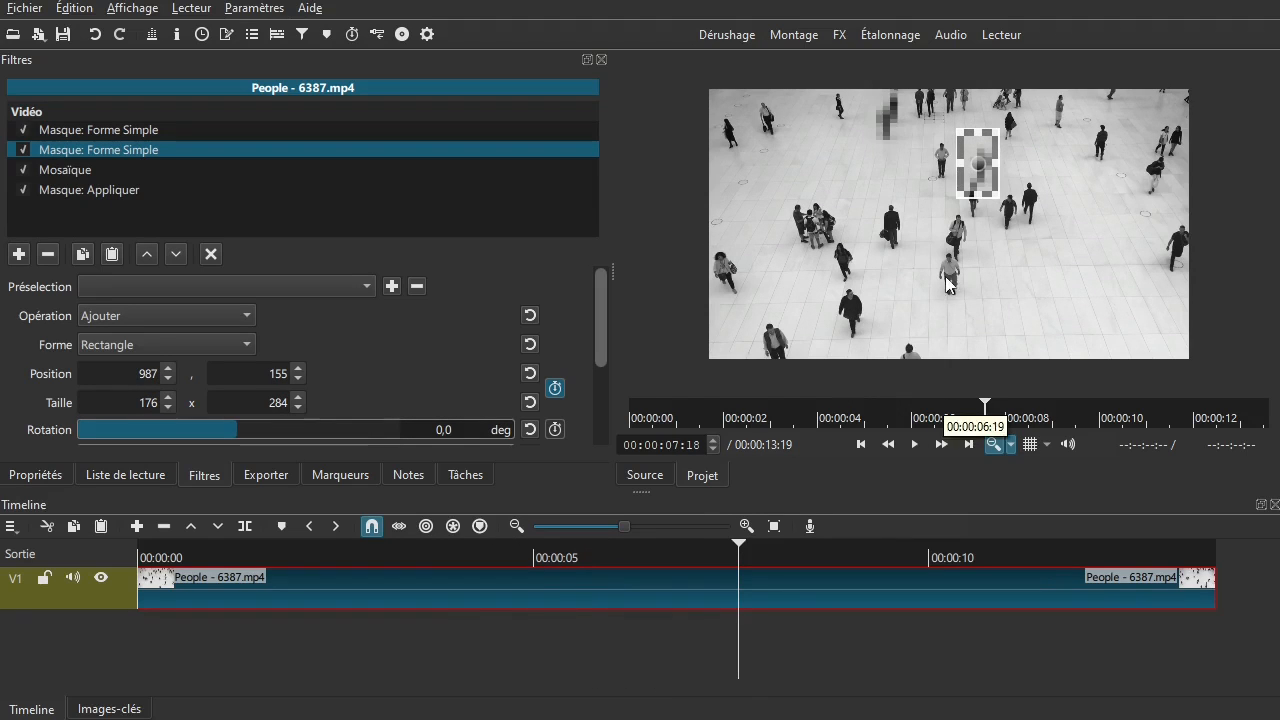
left_click_drag(212, 631, 84, 626)
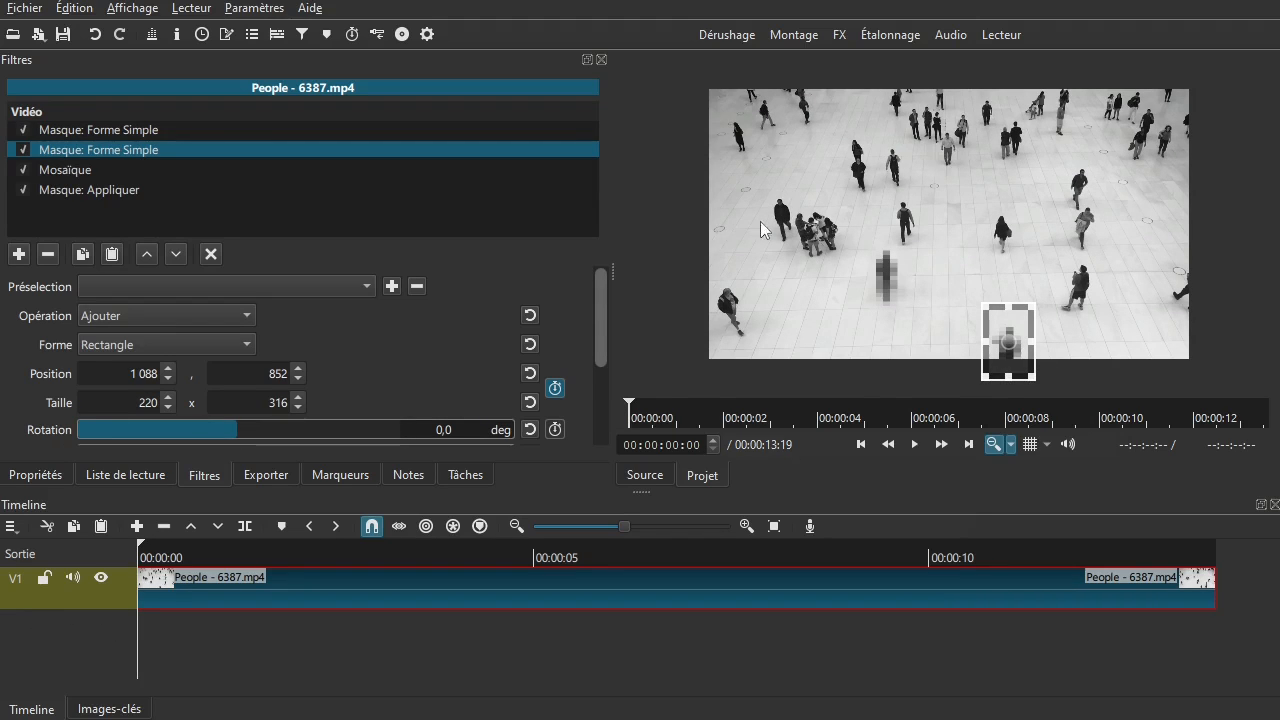
Add a third Masque: Forme Simple filter, sized about 180 x 280 and placed over another walker at about 864, 96
left_click(18, 254)
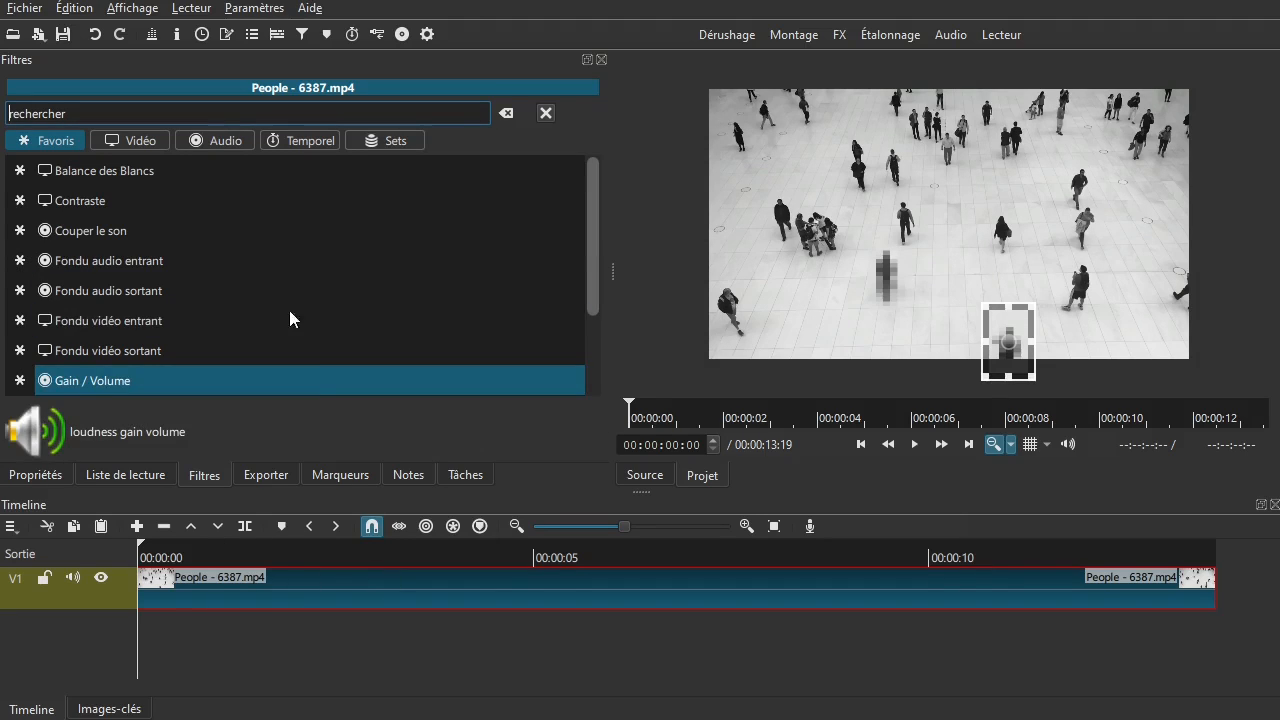
type("f")
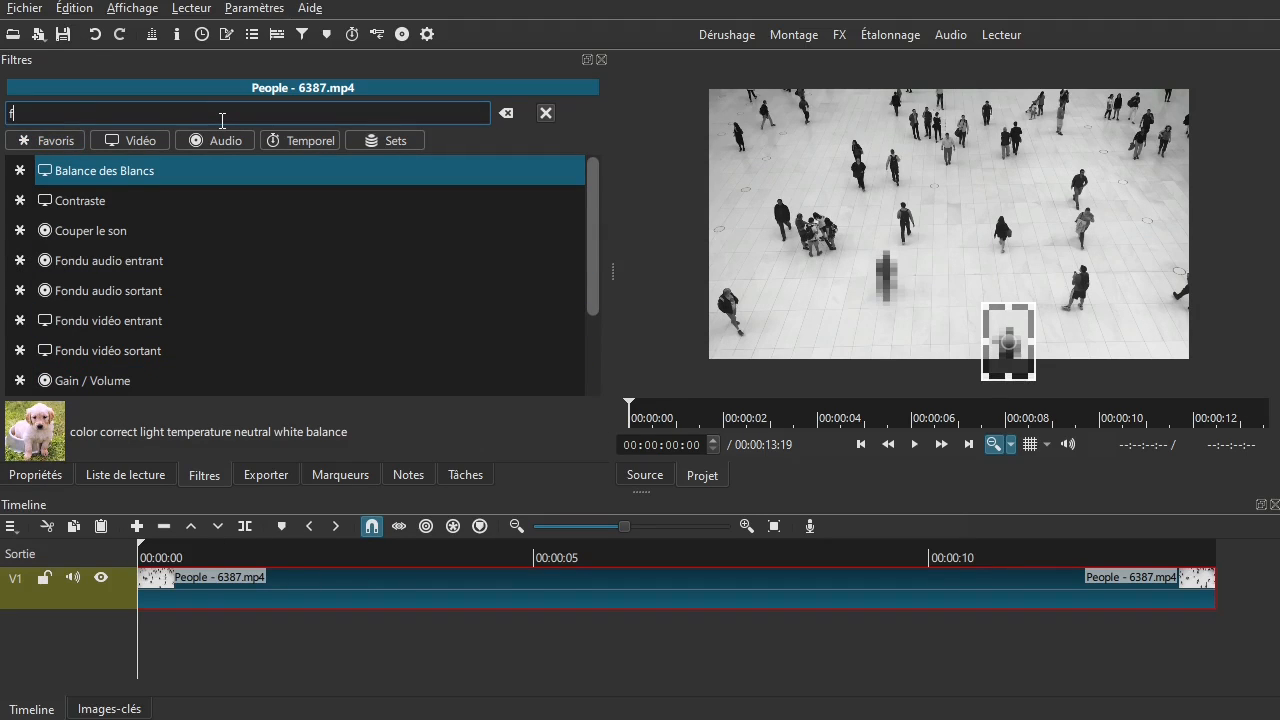
type("or")
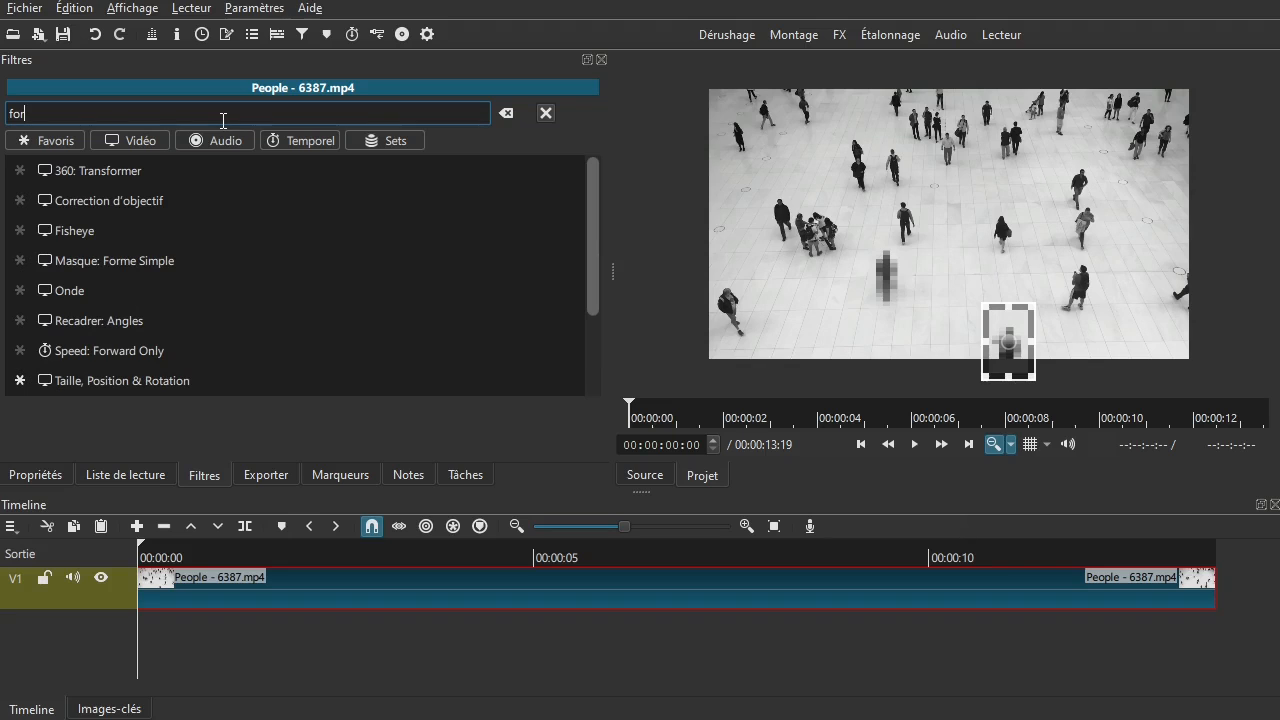
type("m")
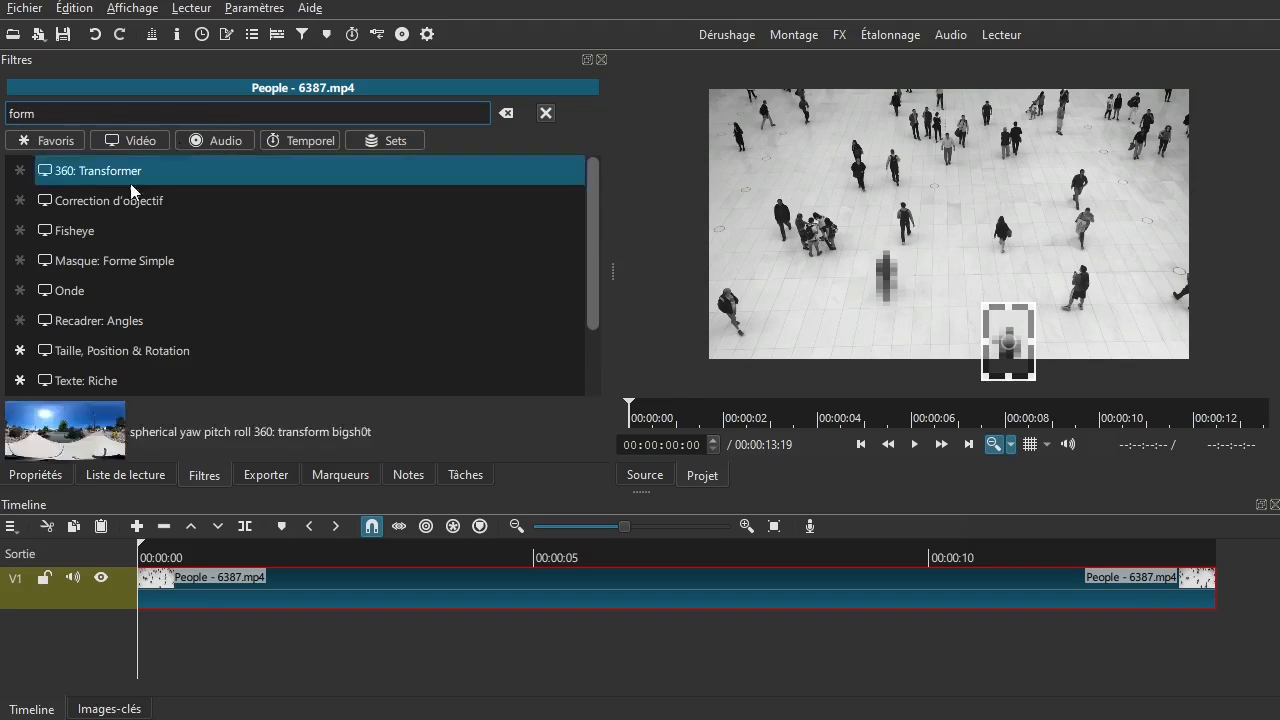
left_click(122, 262)
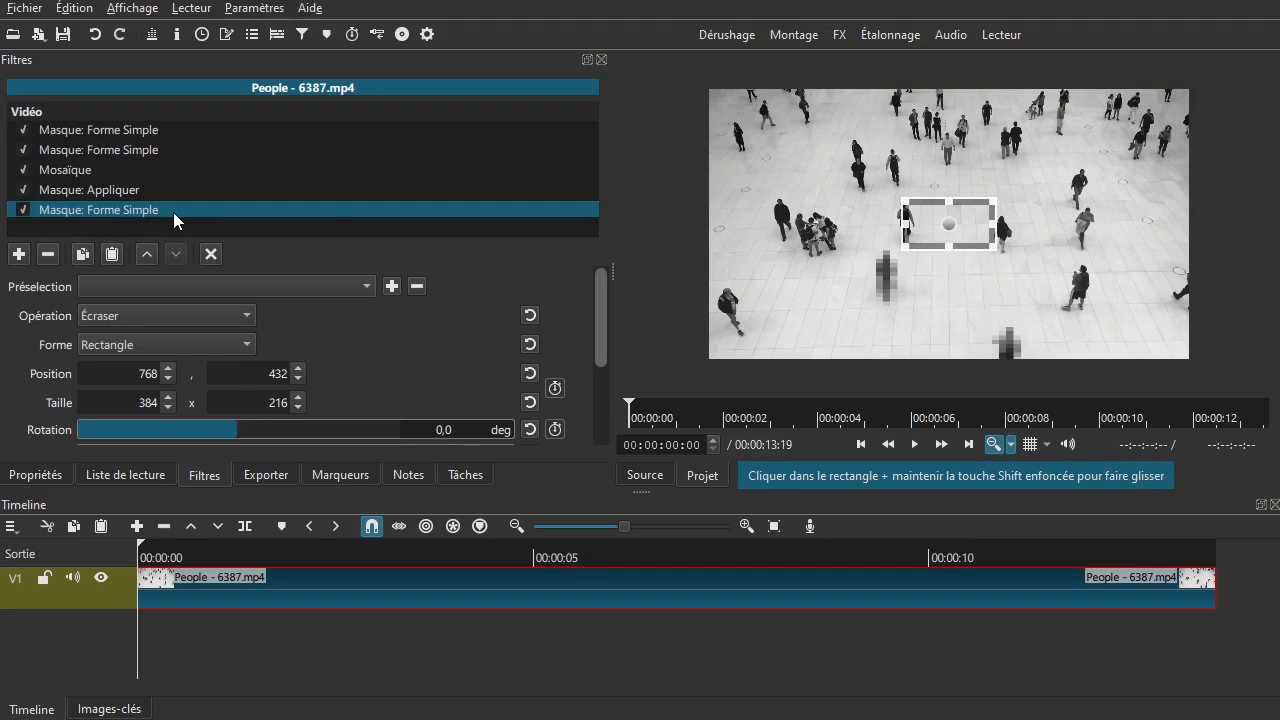
left_click_drag(953, 220, 955, 143)
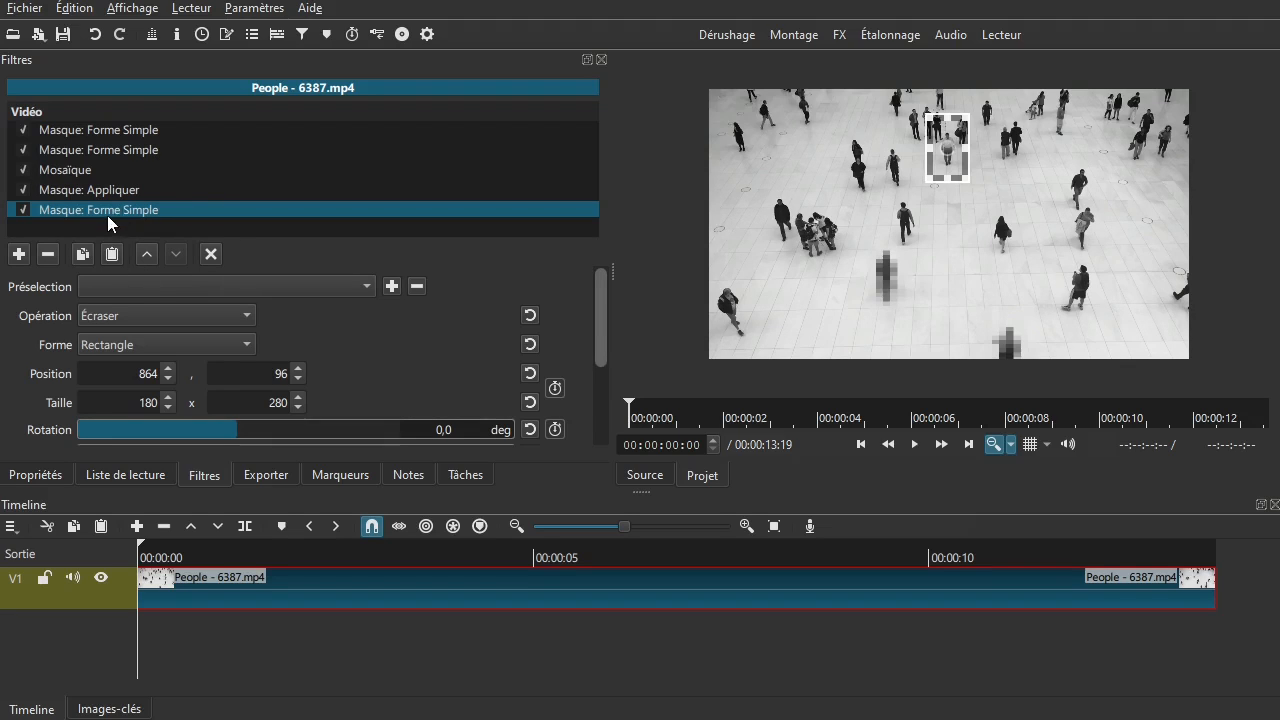
Move the third Masque: Forme Simple filter directly above Mosaïque and set its operation to Ajouter
left_click(144, 254)
left_click(144, 254)
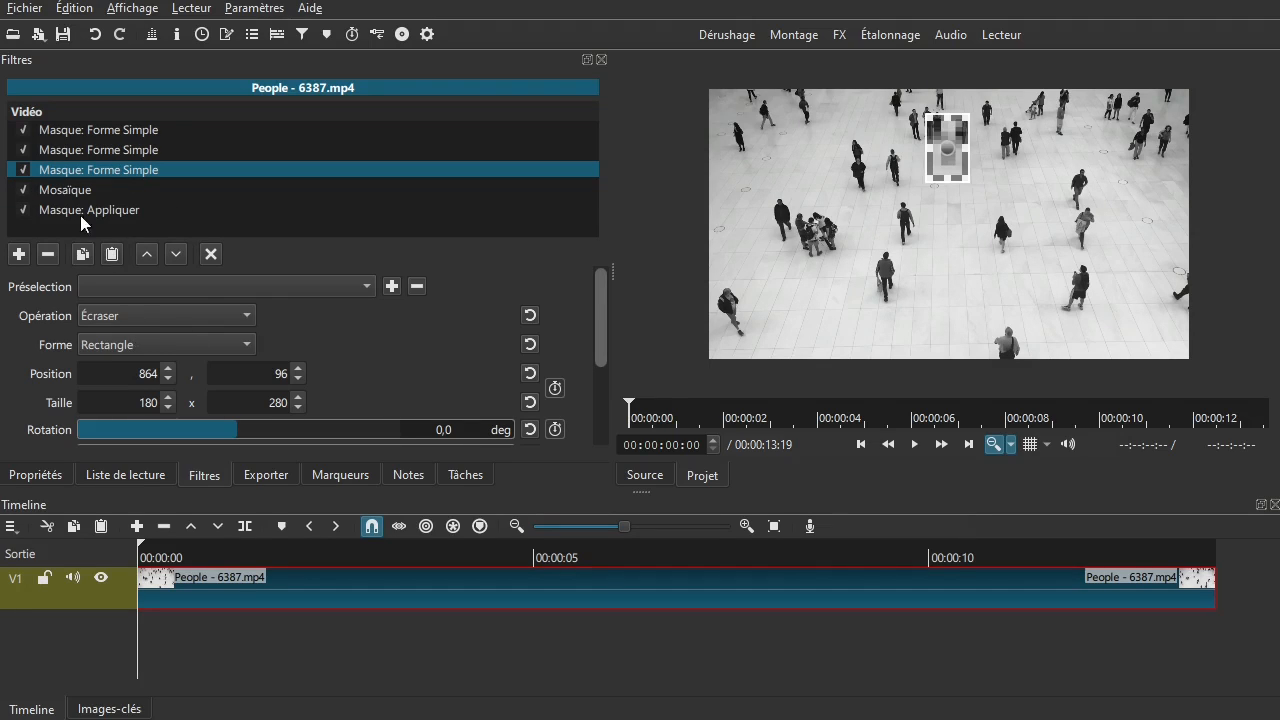
left_click(64, 170)
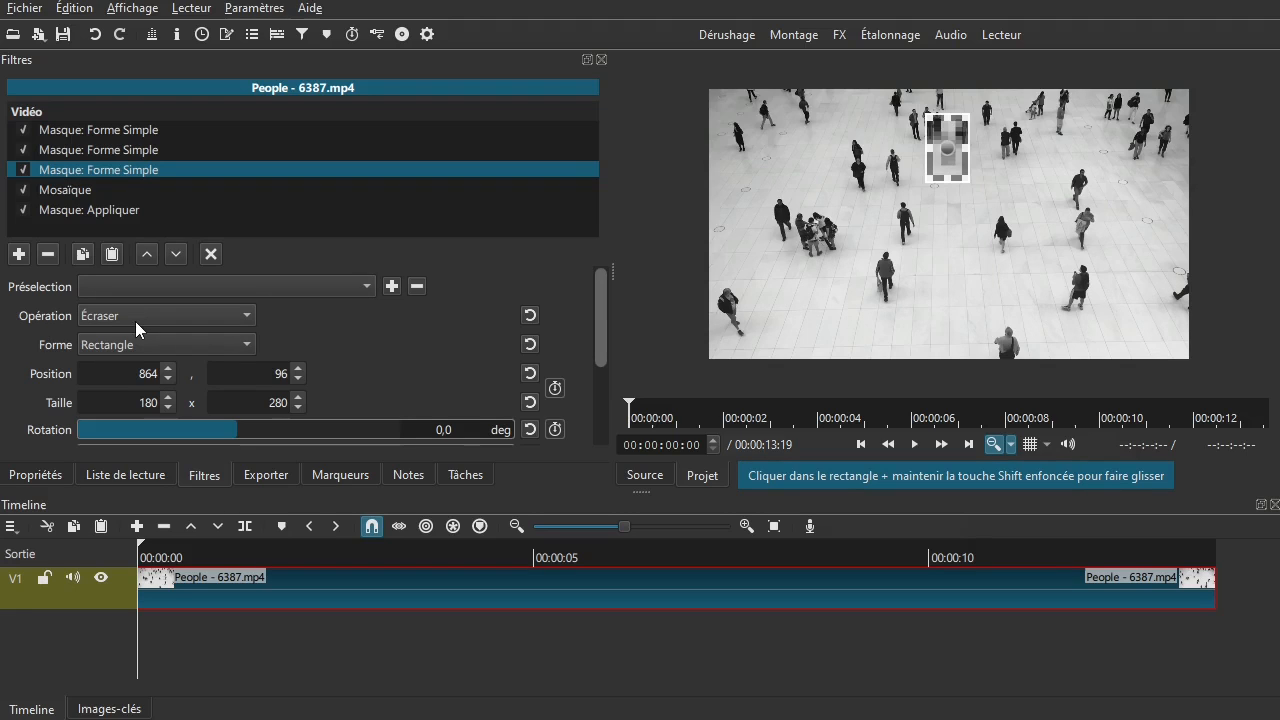
left_click(143, 311)
left_click(132, 399)
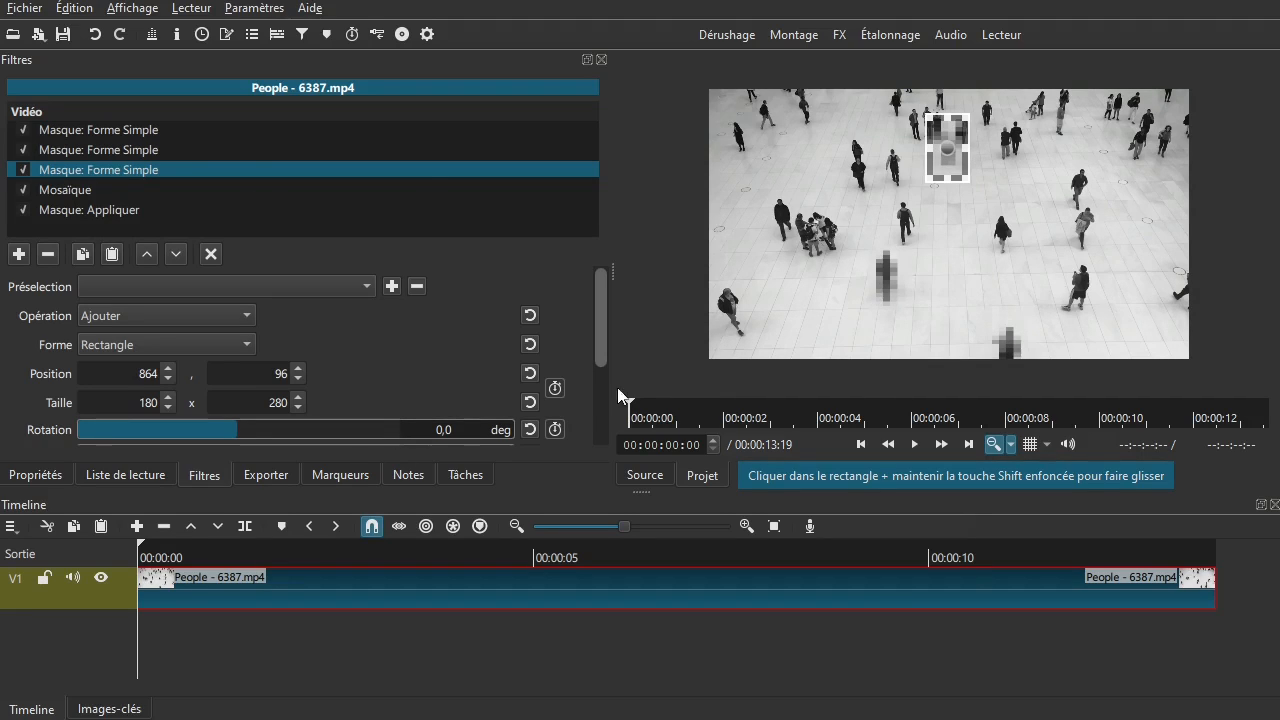
Enable position and size keyframes for the third mask and keyframe it at about 848, 140 at 00:00:01:13 and 848, 240 at 00:00:03:03
left_click(556, 389)
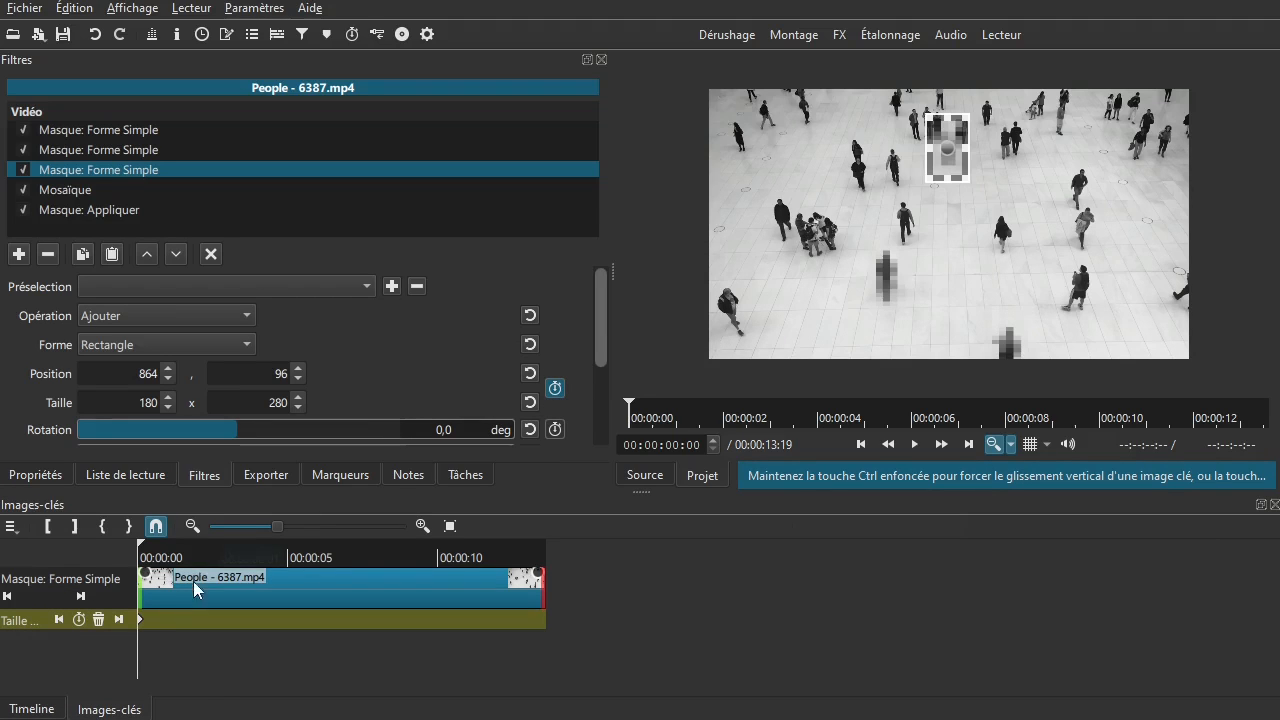
left_click_drag(153, 641, 181, 641)
mouse_move(947, 143)
left_mouse_down()
mouse_move(1020, 177)
mouse_move(947, 164)
left_mouse_up()
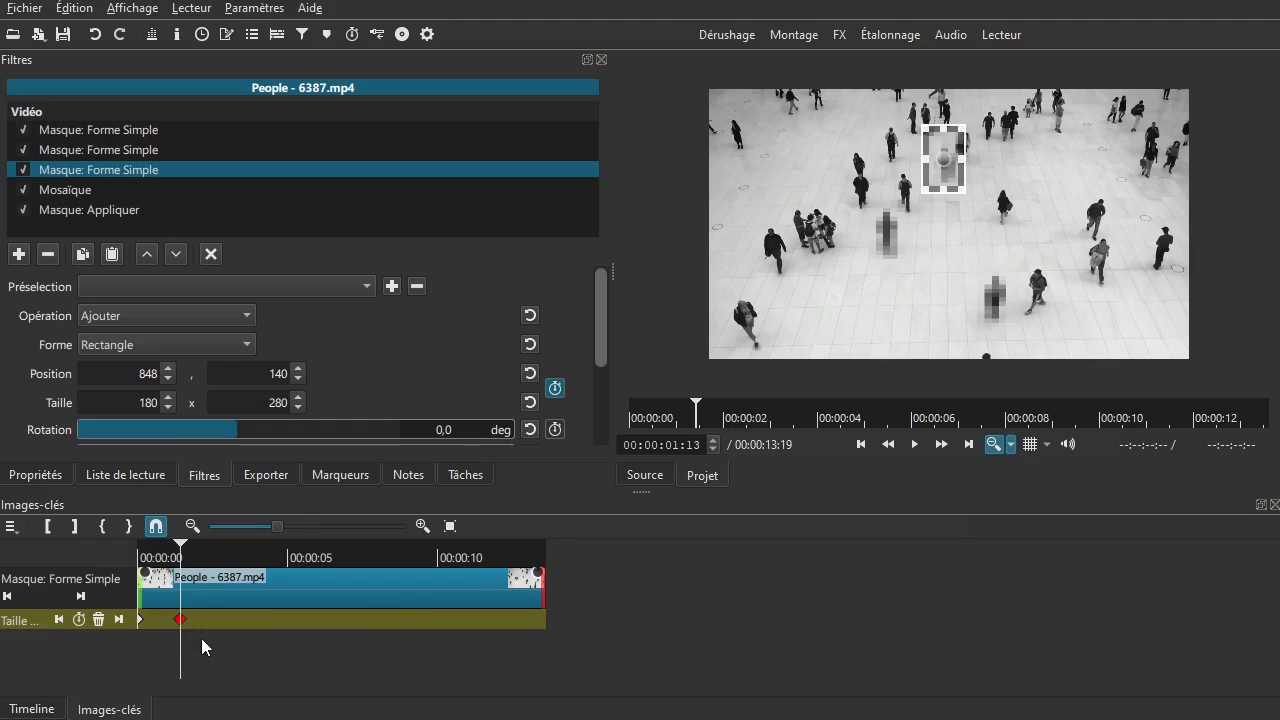
left_click_drag(201, 638, 231, 640)
left_click_drag(940, 158, 949, 186)
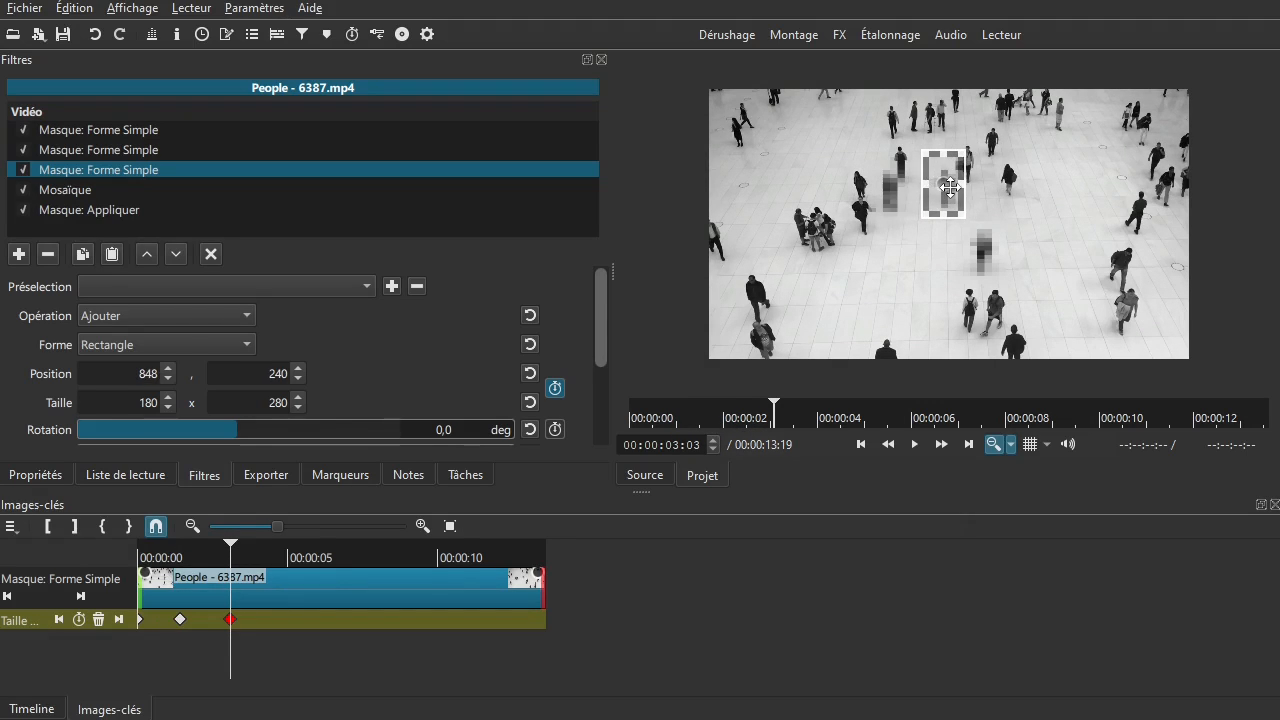
Keyframe the third mask at about 848, 364 at 00:00:04:23, 860, 468 at 00:00:06:12, and 764, 368 at 00:00:08:05
left_click(280, 647)
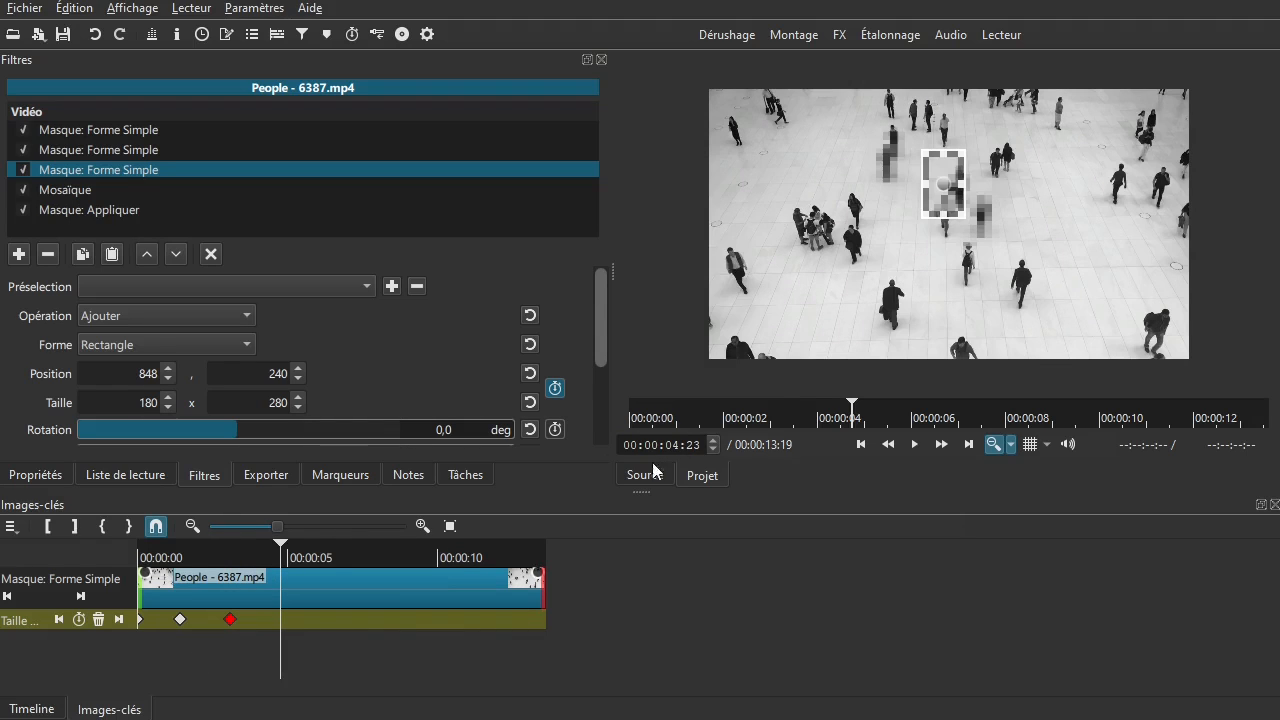
left_click_drag(943, 180, 949, 214)
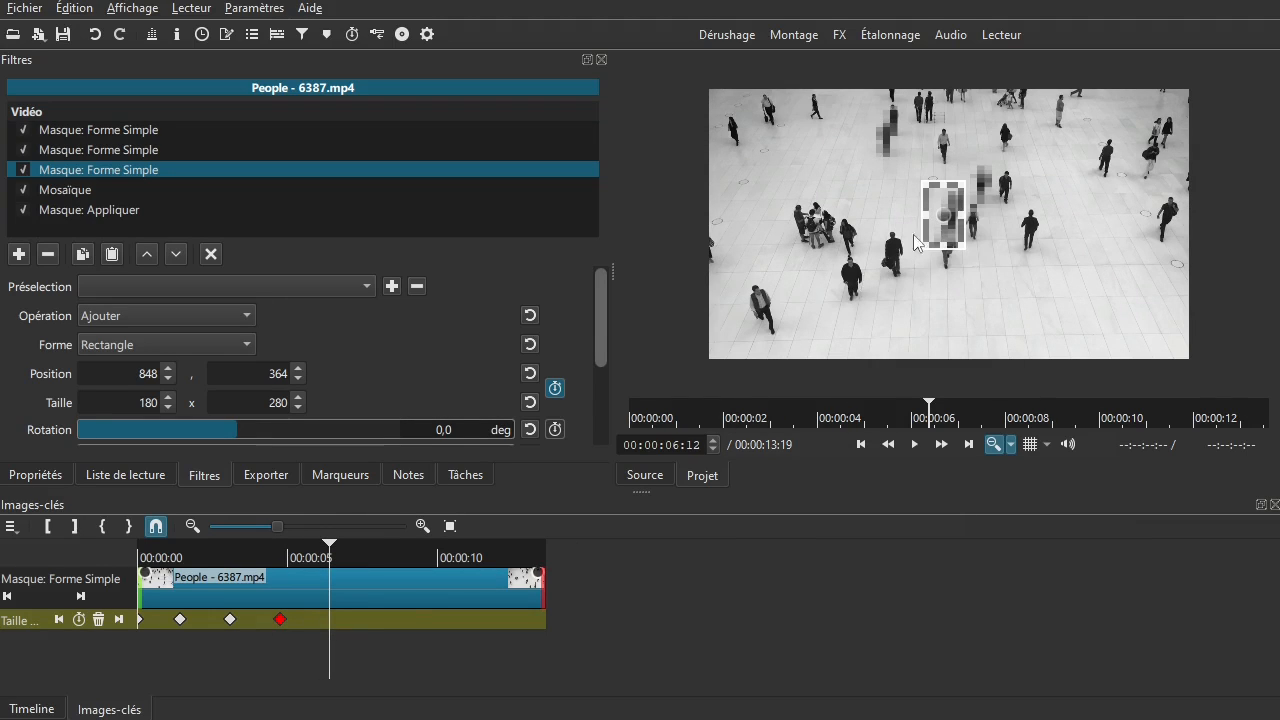
left_click_drag(945, 215, 945, 245)
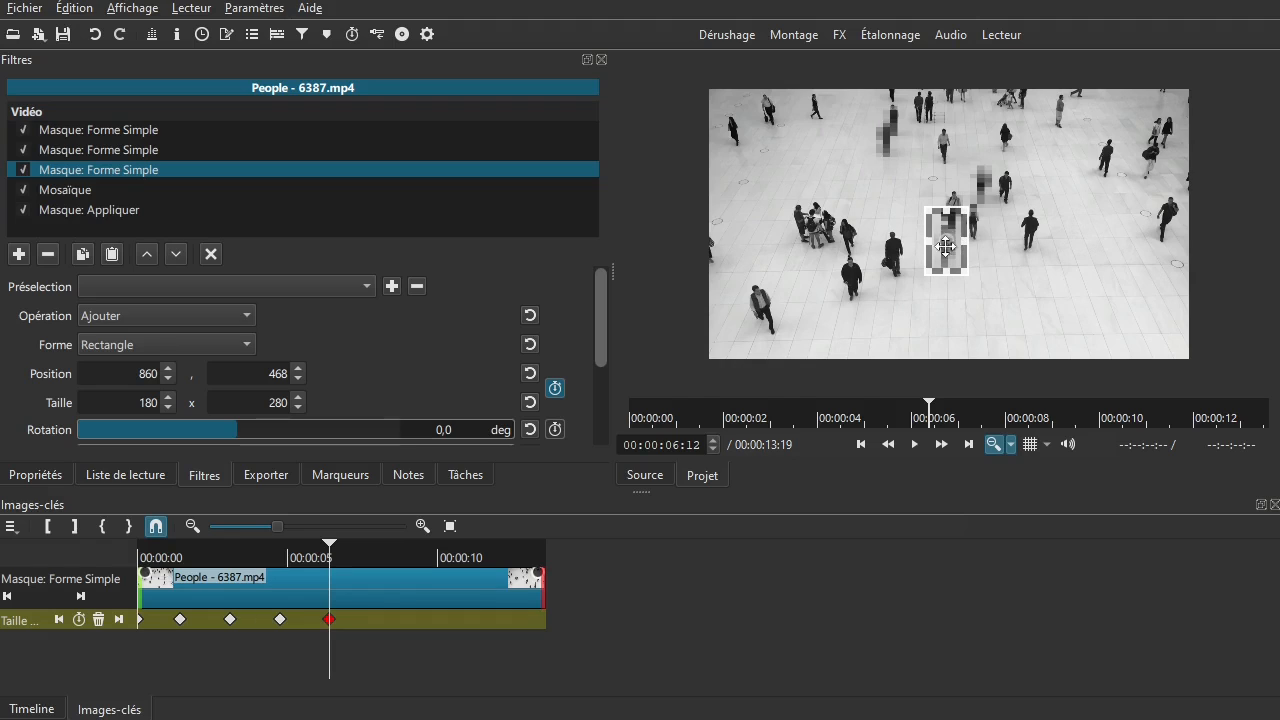
left_click(383, 648)
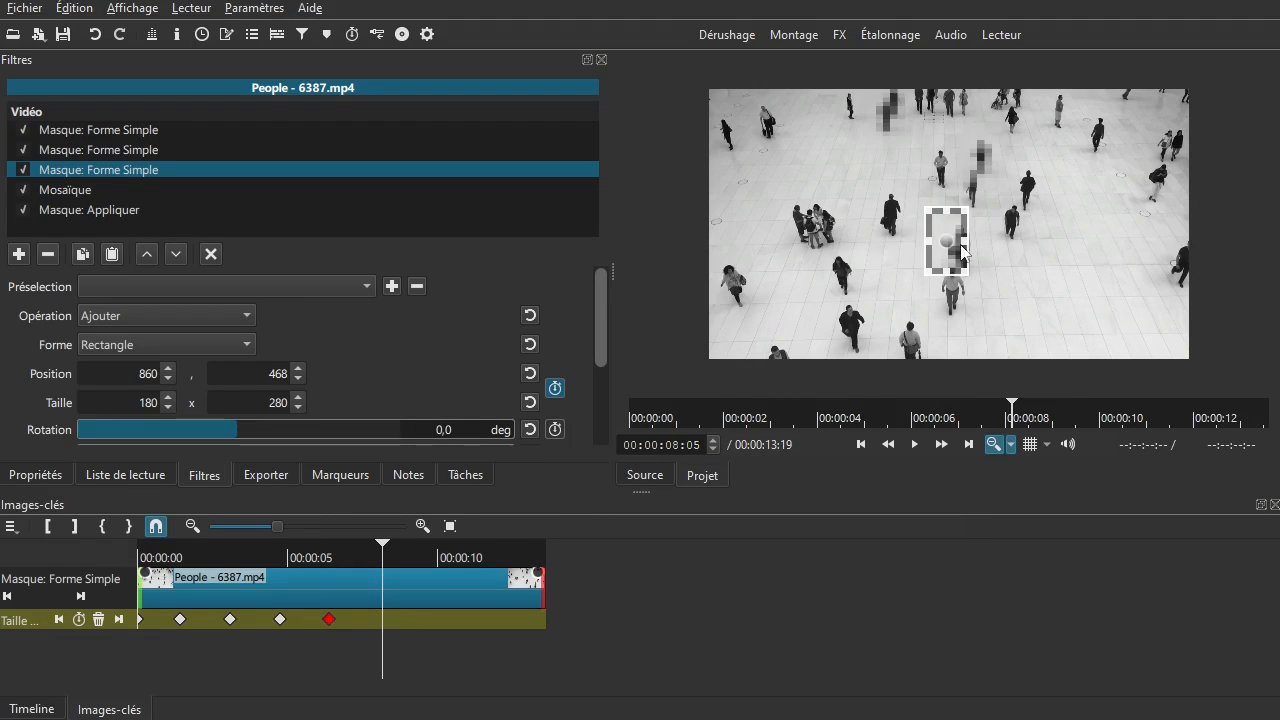
left_click_drag(947, 243, 918, 224)
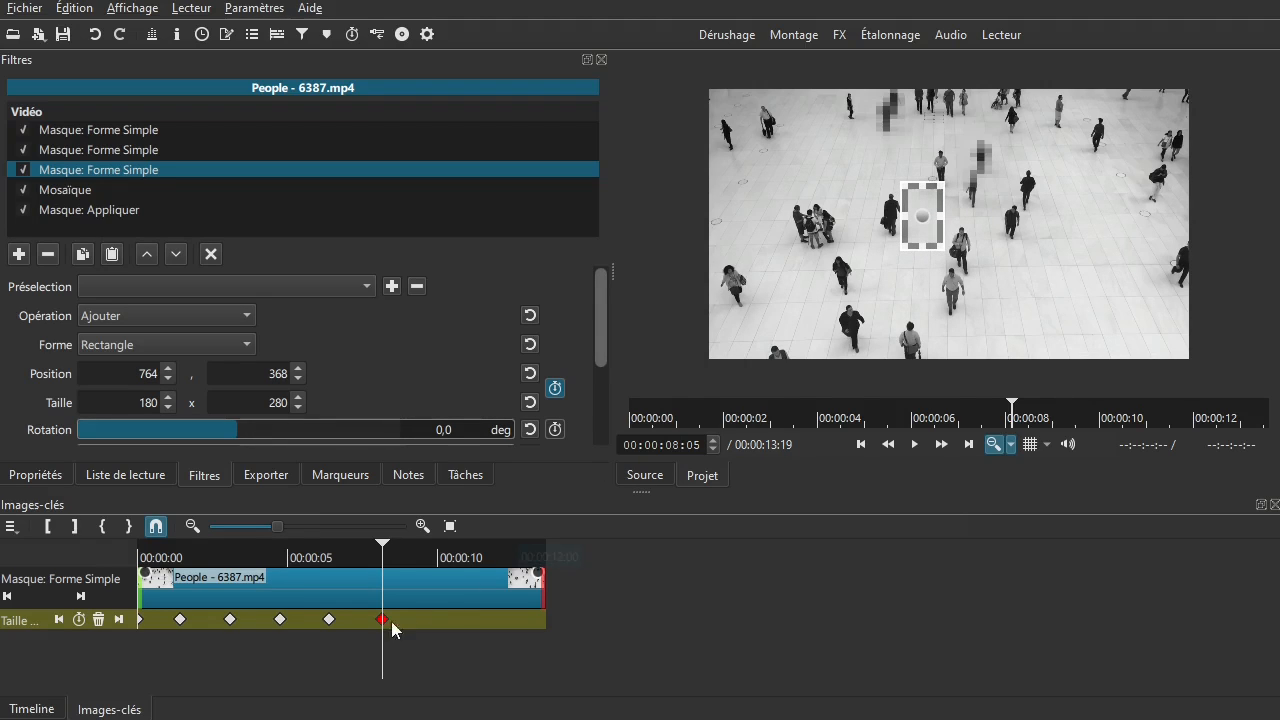
Check the third mask's existing keyframes and reposition the one at 00:00:08:05 to about 876, 652
left_click_drag(351, 644, 169, 655)
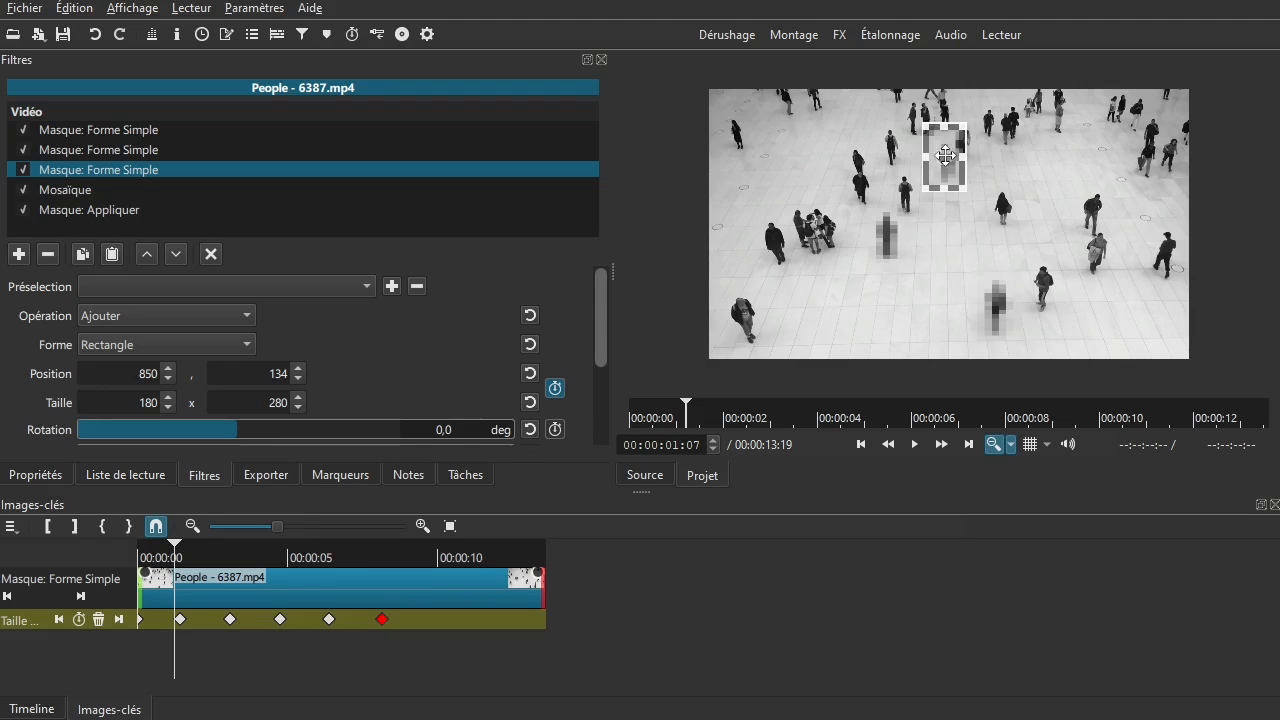
left_click(180, 620)
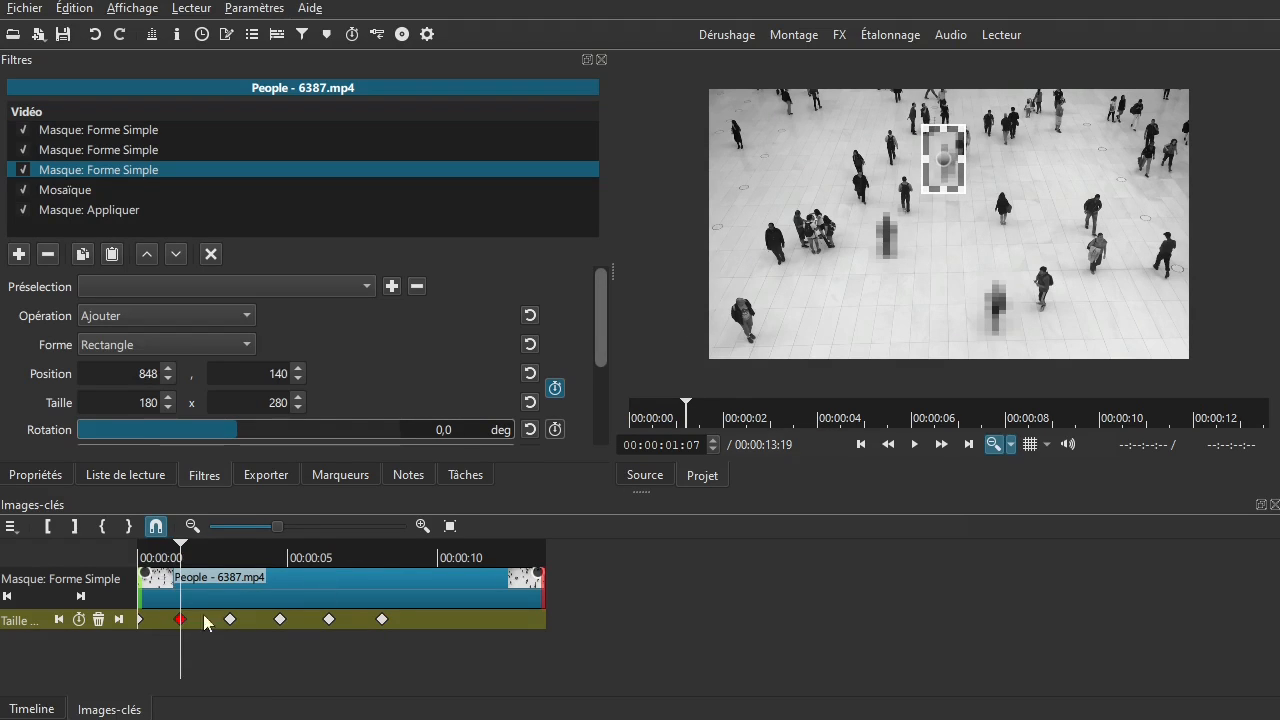
mouse_move(947, 158)
left_mouse_down()
mouse_move(1047, 166)
mouse_move(963, 156)
mouse_move(958, 167)
left_mouse_up()
left_click_drag(370, 649, 281, 658)
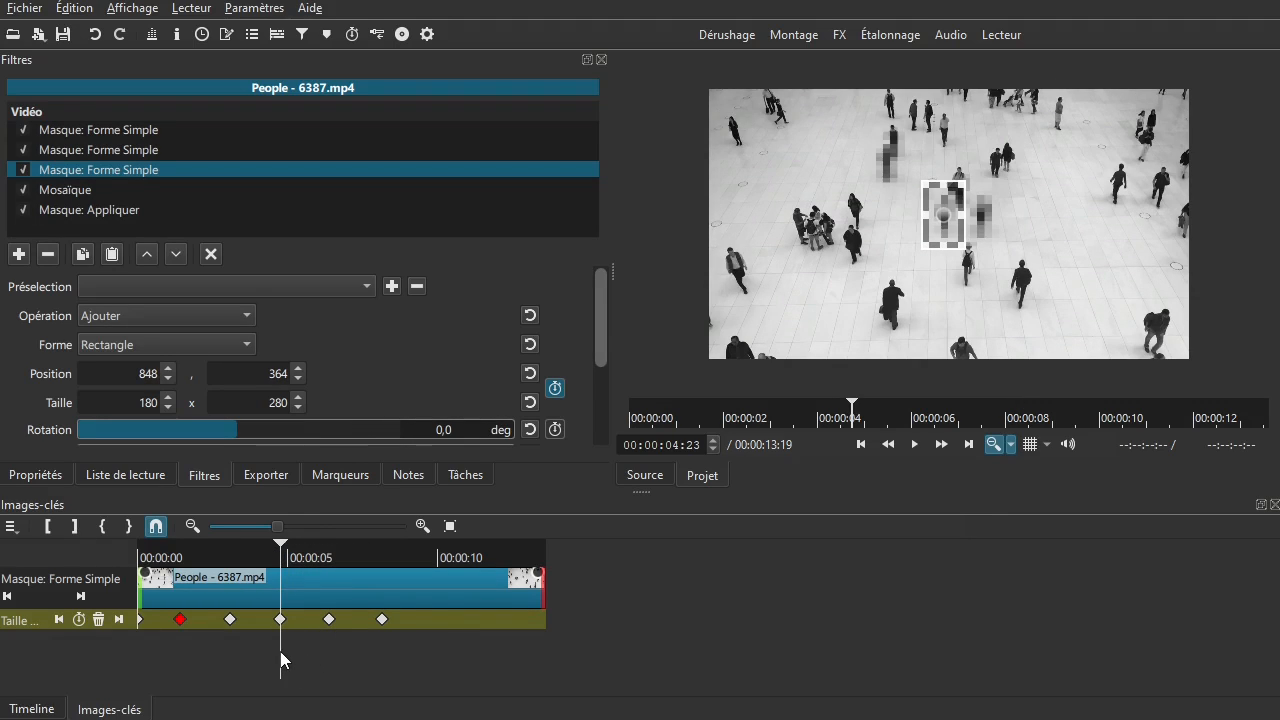
left_click(329, 620)
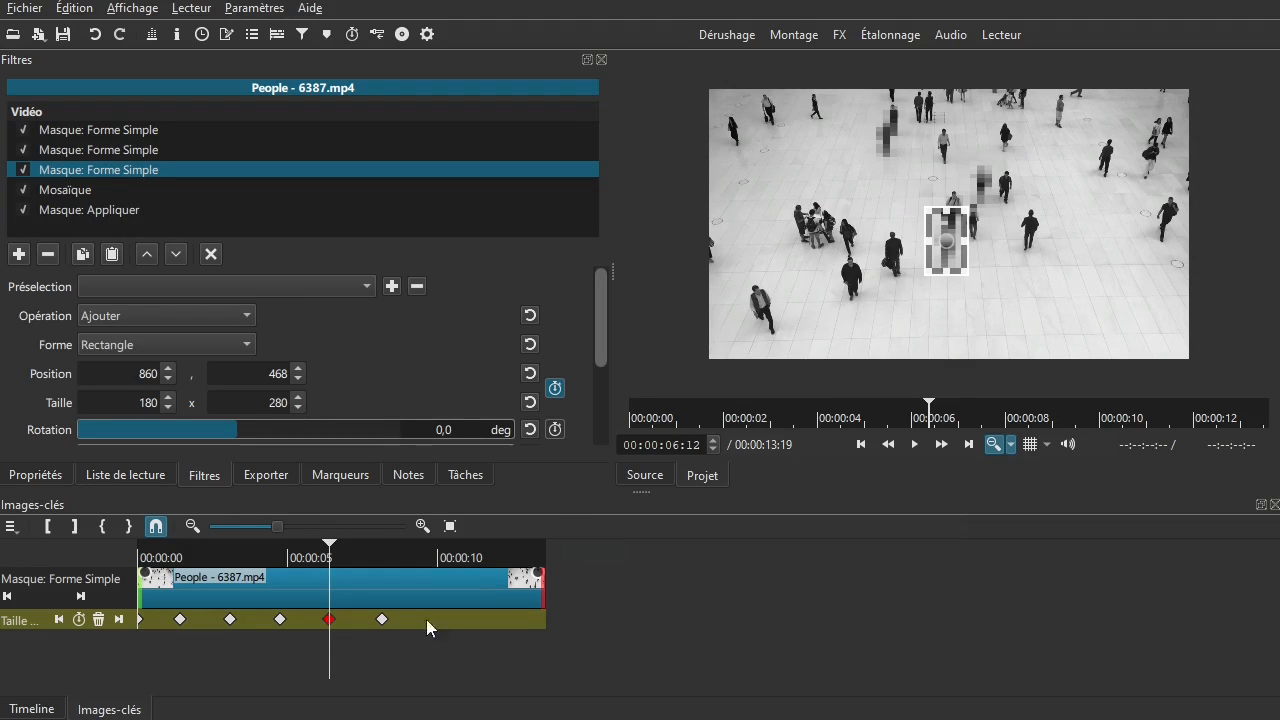
left_click(381, 621)
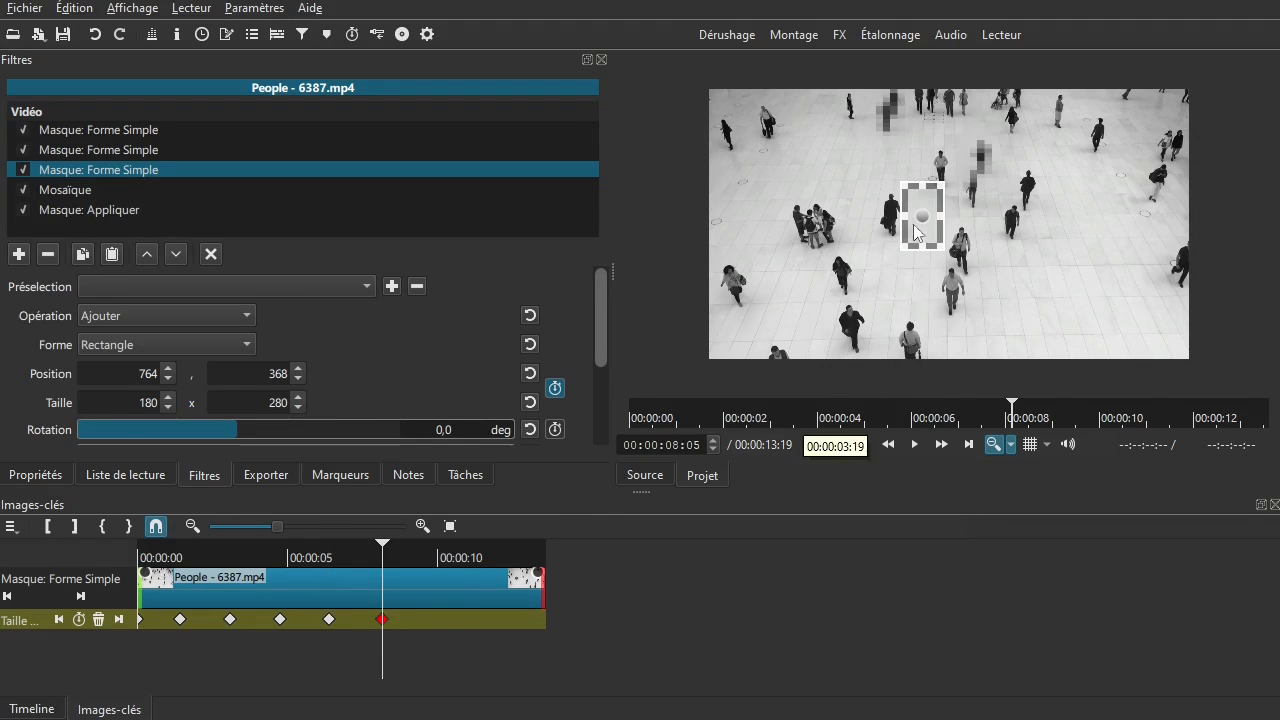
left_click_drag(925, 217, 957, 290)
Keyframe the third mask at about 916, 884 at 00:00:10:01, 976, 948 at 00:00:11:26, and 1040, 1080 at 00:00:13:05
left_click_drag(410, 636, 438, 642)
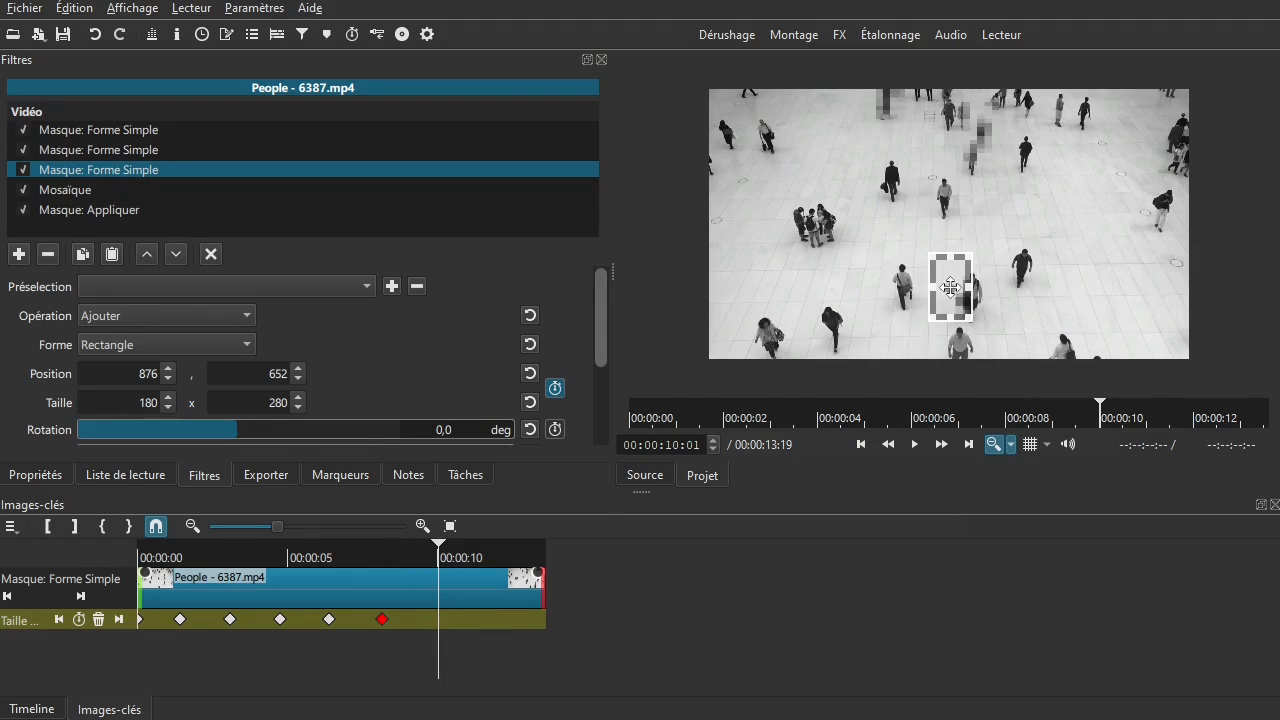
left_click_drag(950, 285, 960, 345)
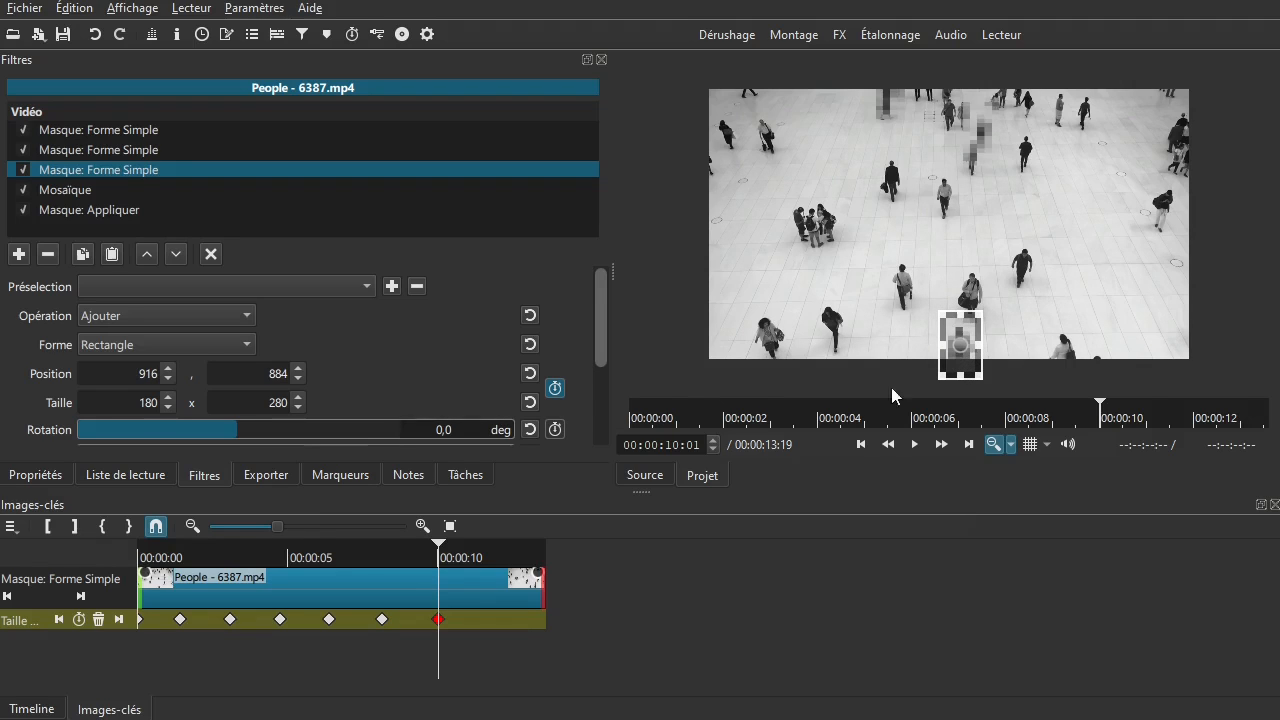
left_click_drag(452, 652, 494, 650)
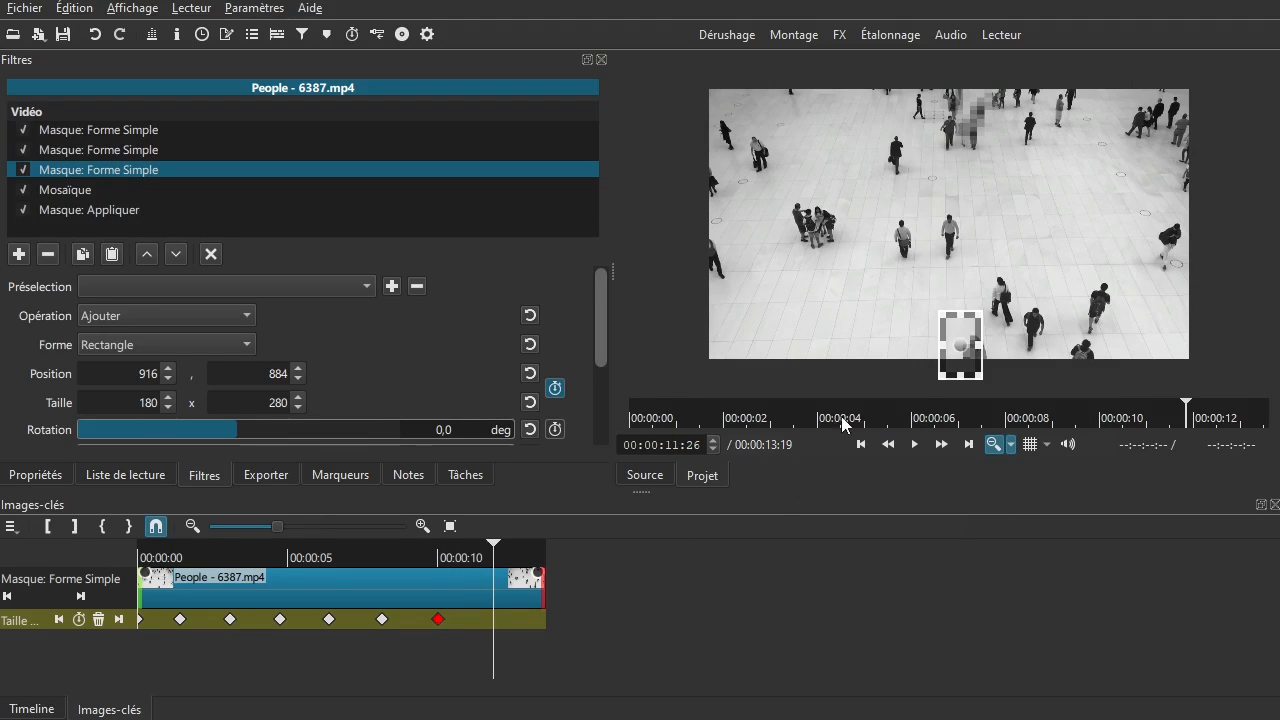
left_click_drag(958, 348, 973, 366)
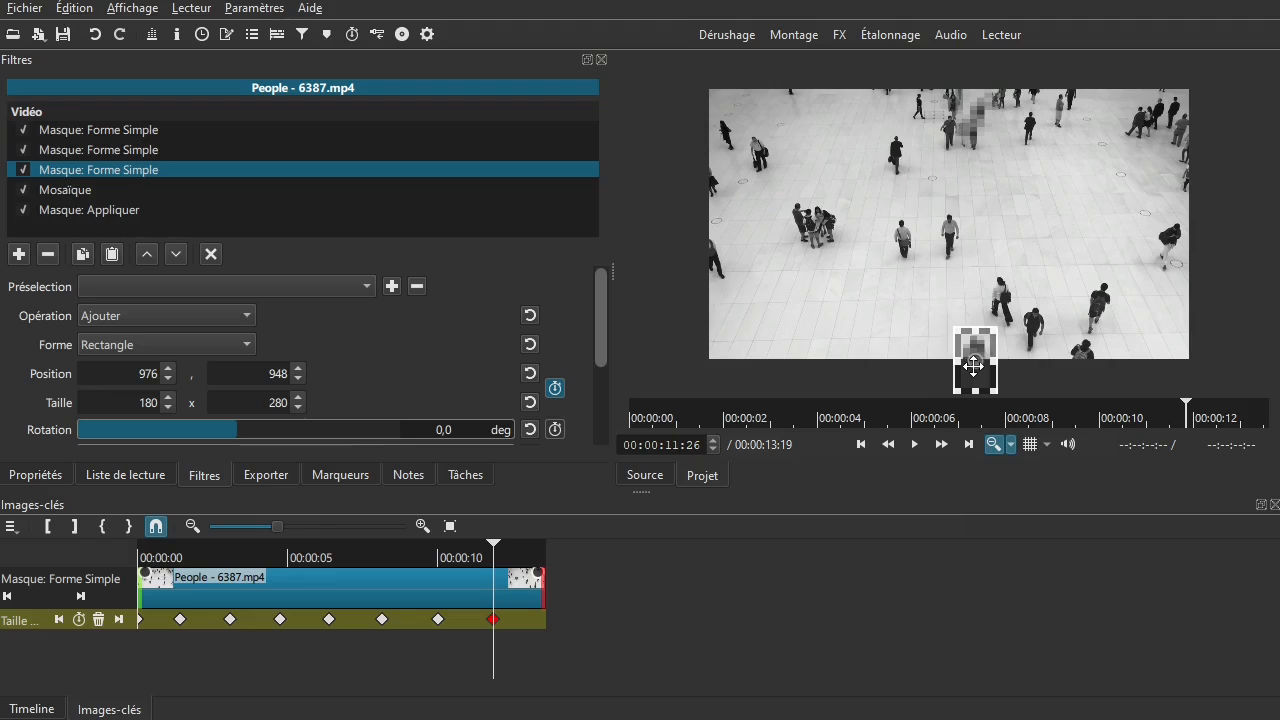
left_click_drag(527, 650, 533, 652)
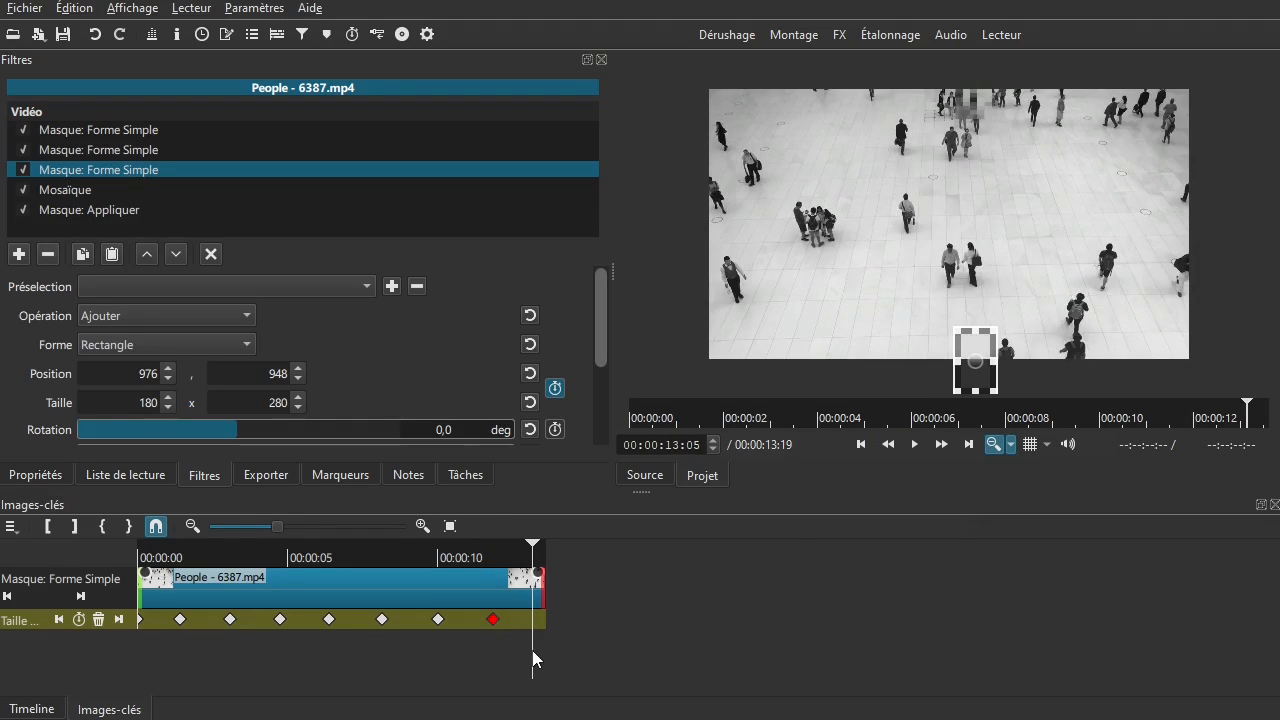
left_click_drag(980, 379, 995, 410)
Play the clip from the start to check how the third mask follows its walker
left_click_drag(210, 688, 72, 668)
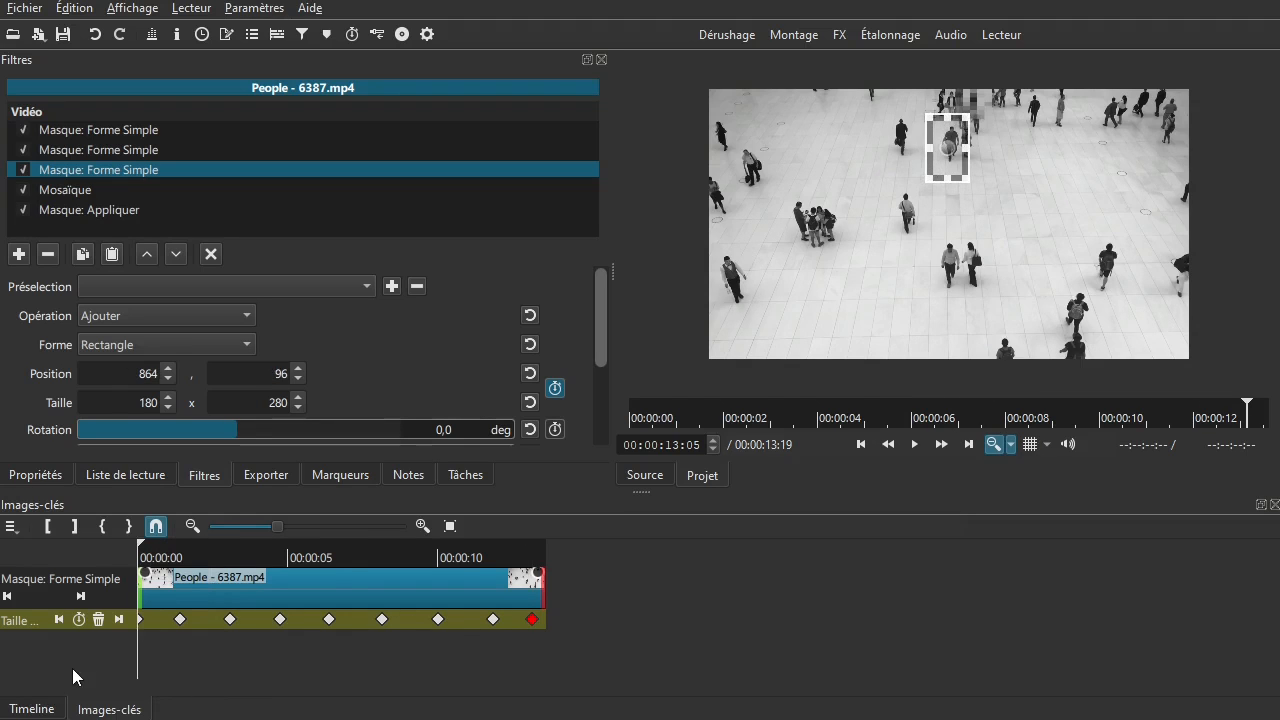
key("space")
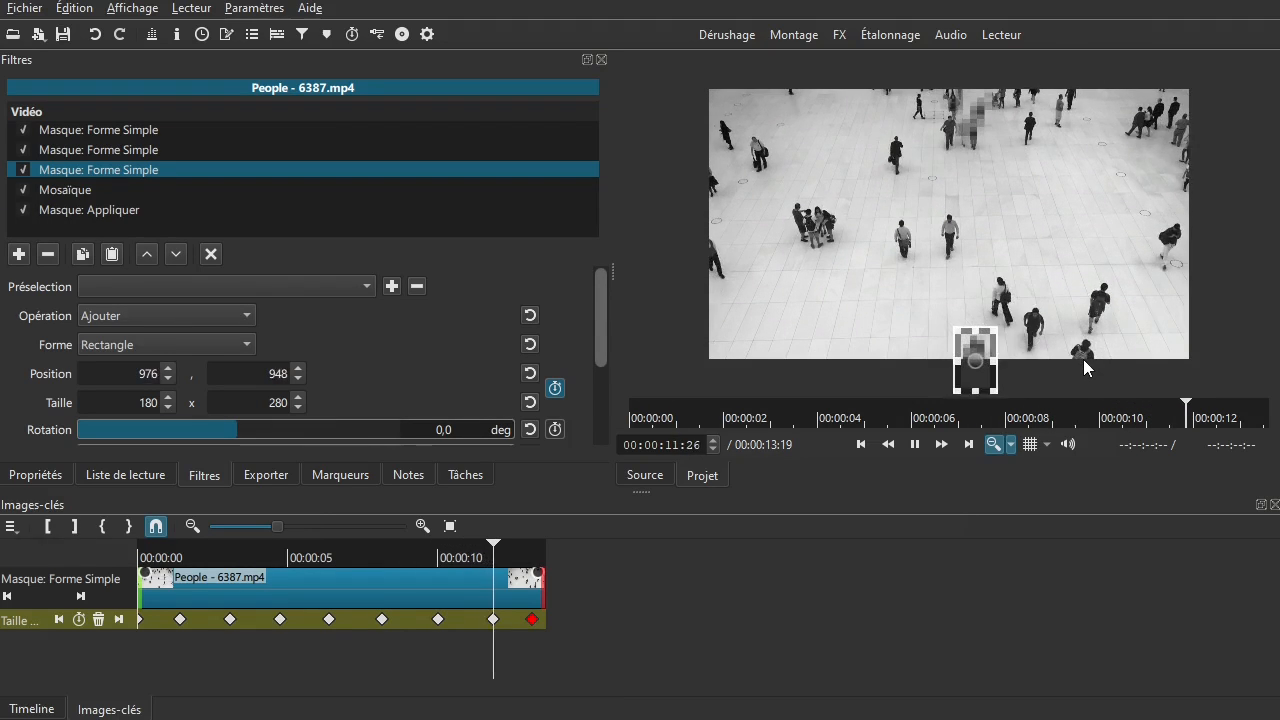
key("space")
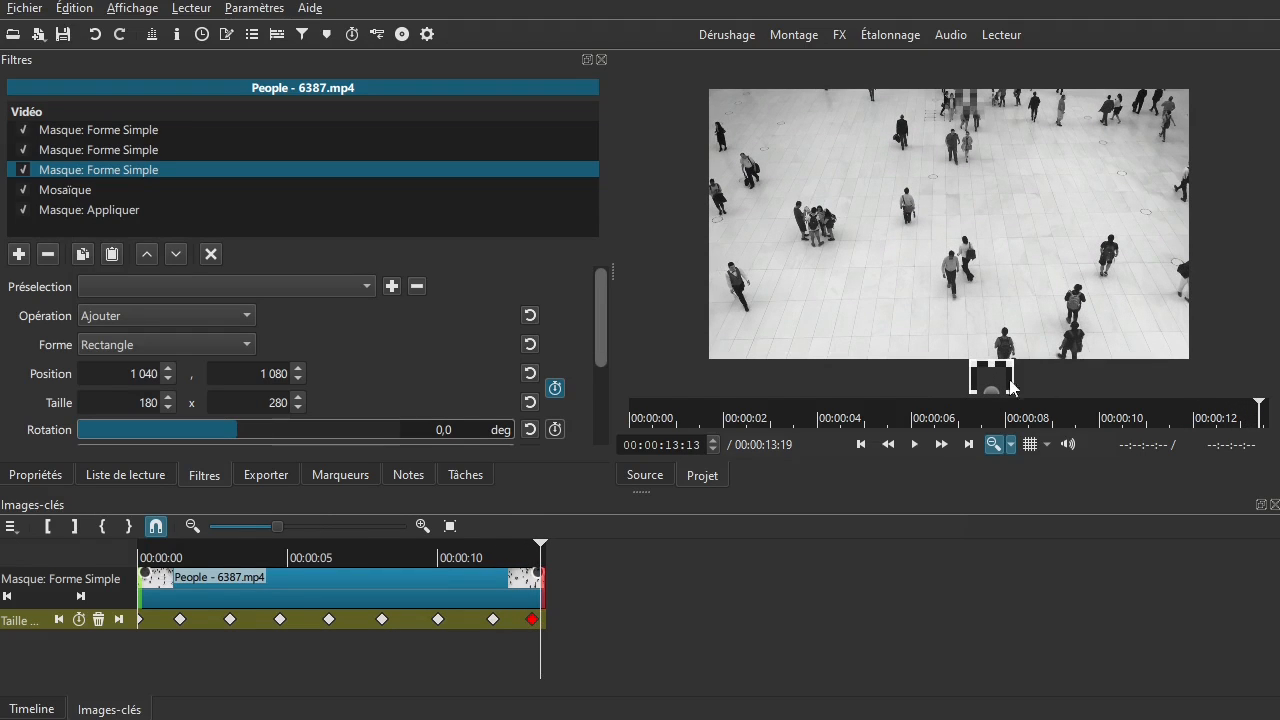
Return to the timeline, deselect the mask filter and examine the pixelated walkers from the start of the clip
left_click(38, 712)
left_click_drag(504, 649, 192, 640)
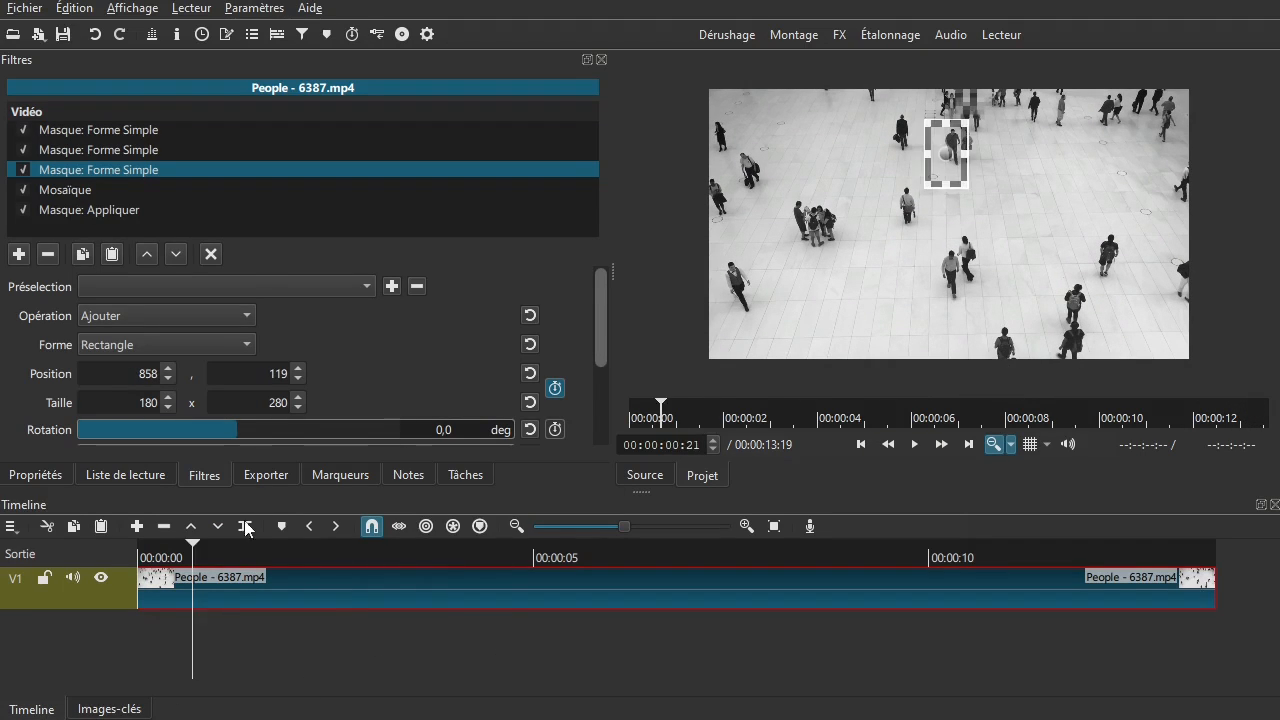
left_click(212, 257)
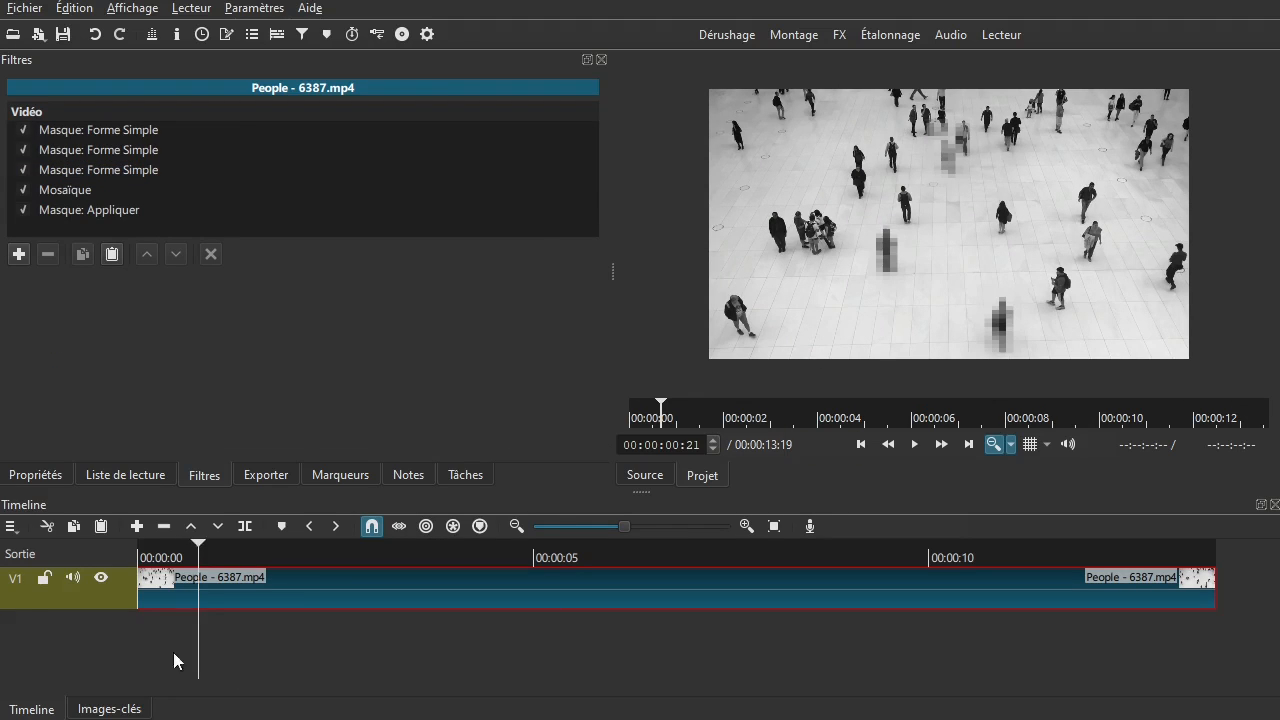
key("Home")
key("Right")
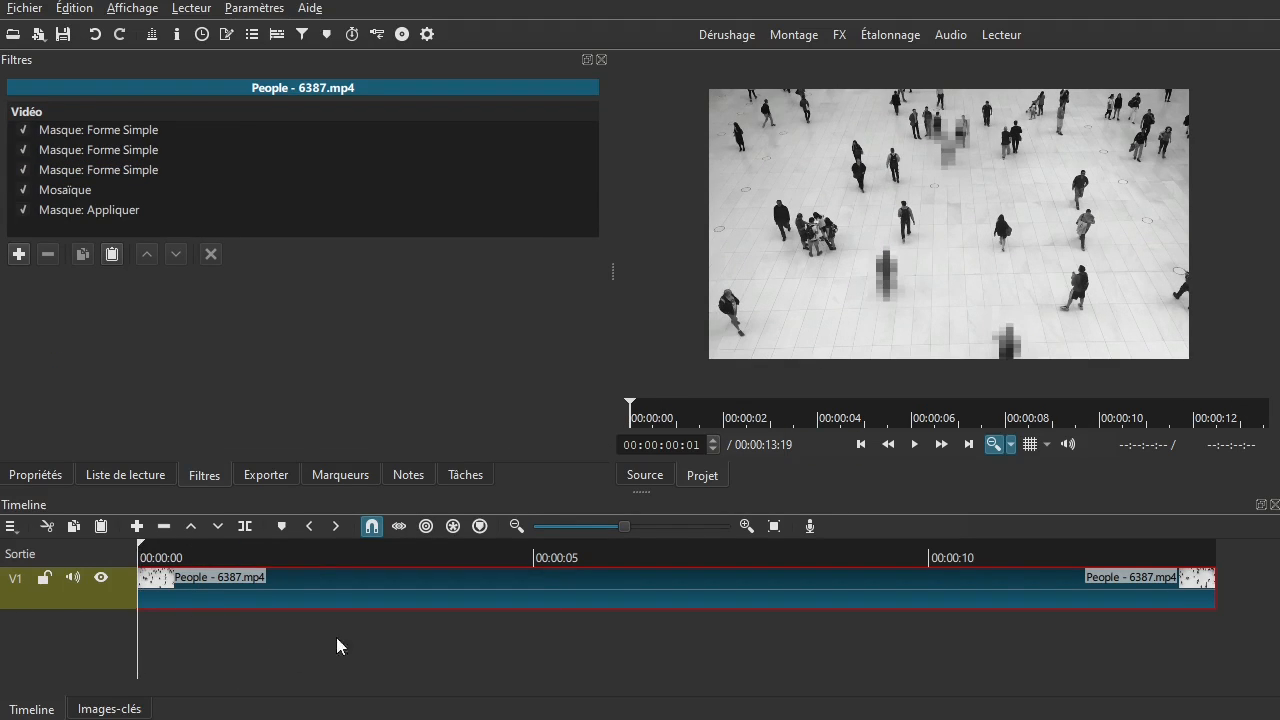
key("Left")
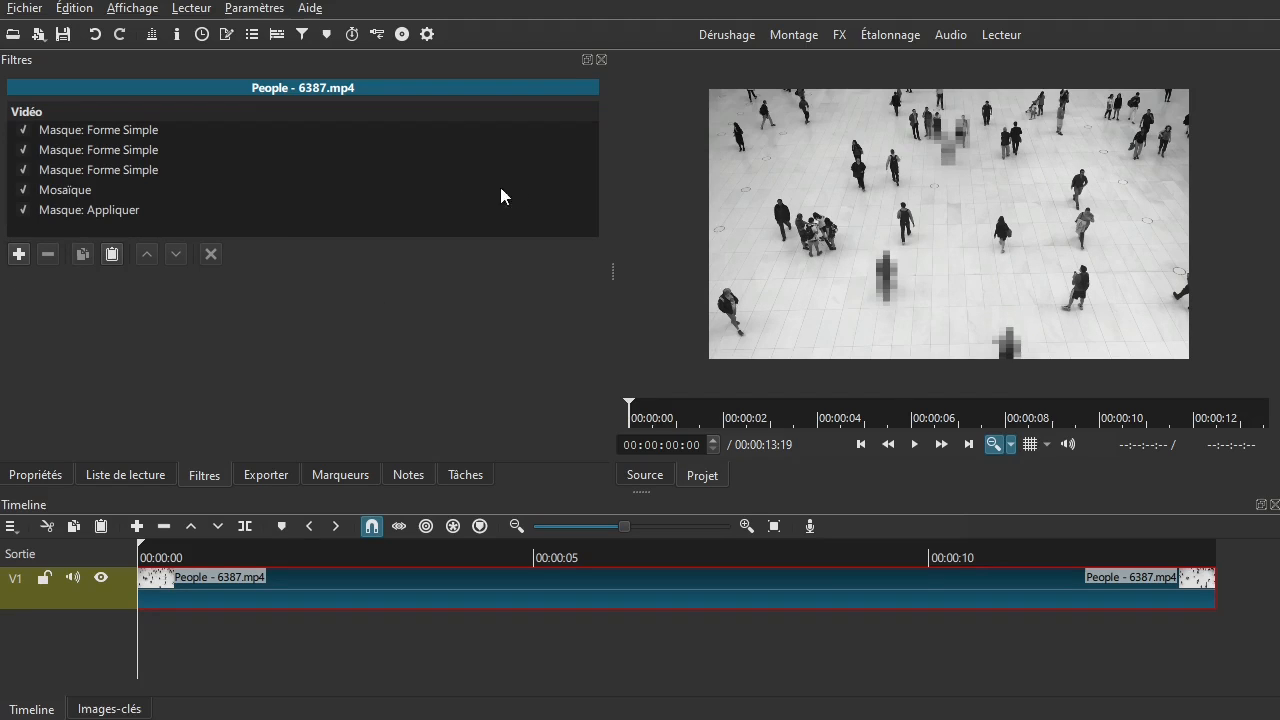
Disable the Mosaïque filter and add a Flou: Gaussien filter directly above Masque: Appliquer
left_click(69, 190)
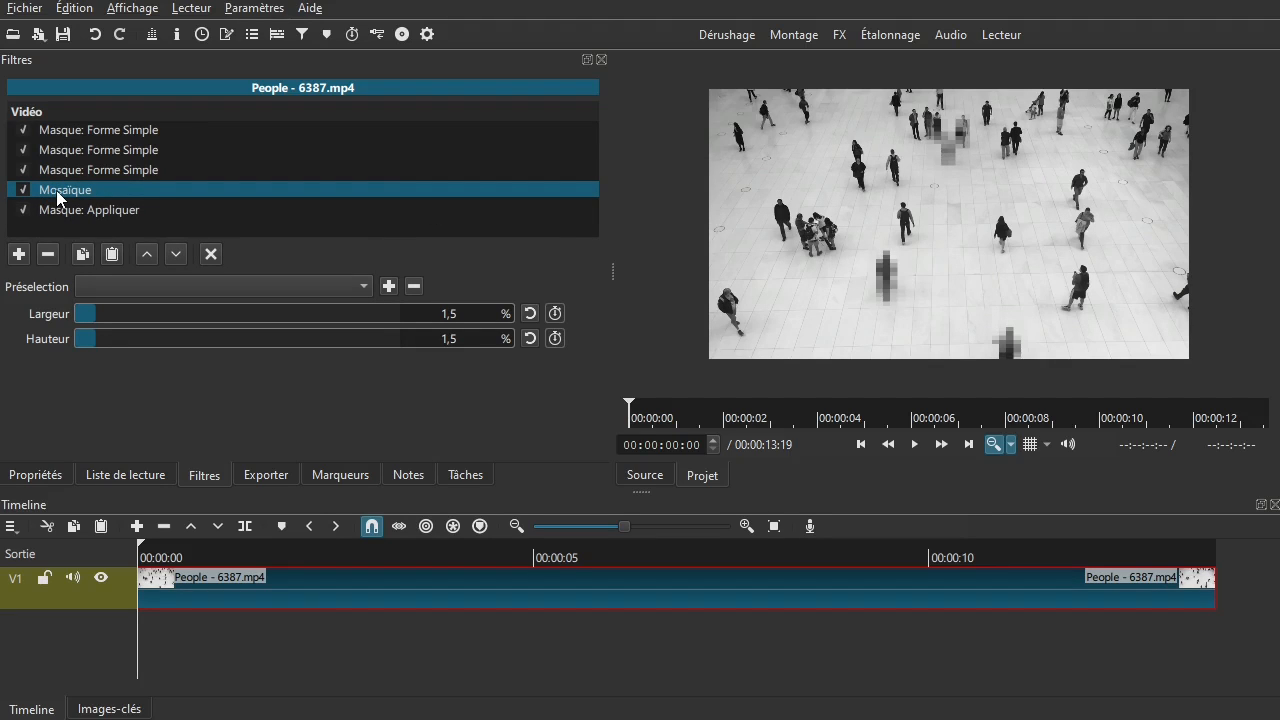
left_click(24, 190)
left_click(18, 254)
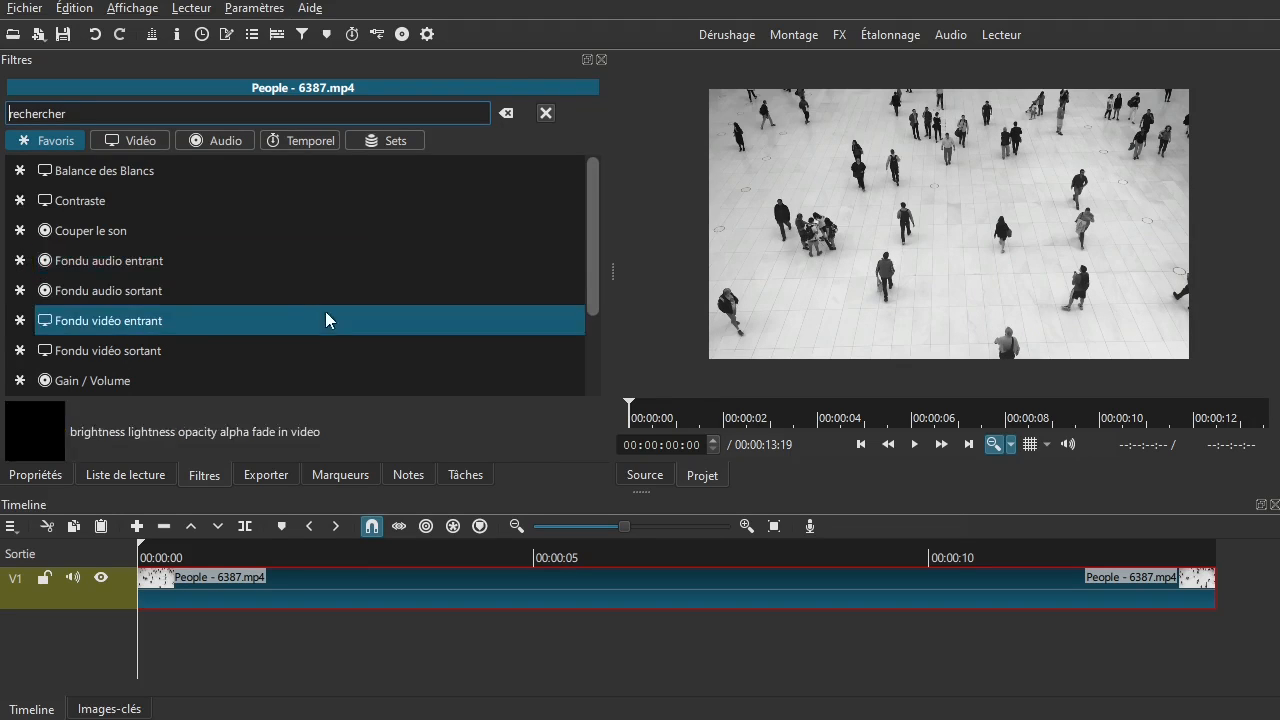
left_click(155, 107)
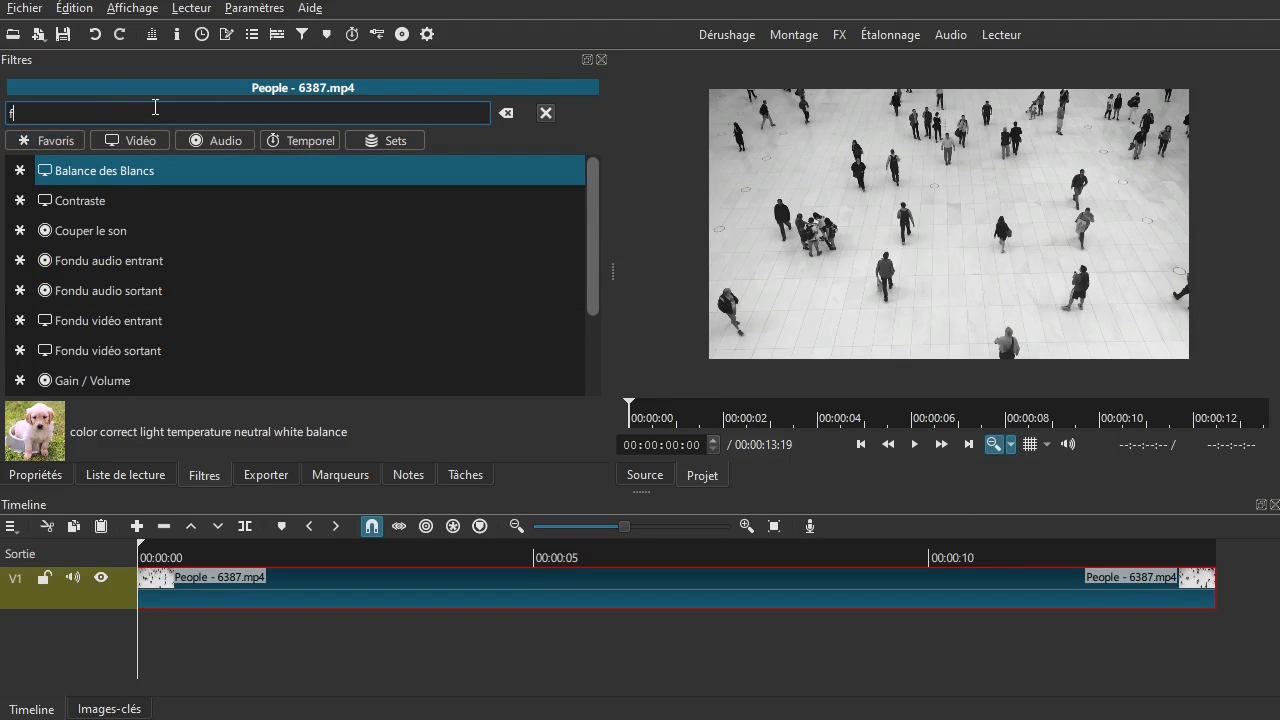
type("flou")
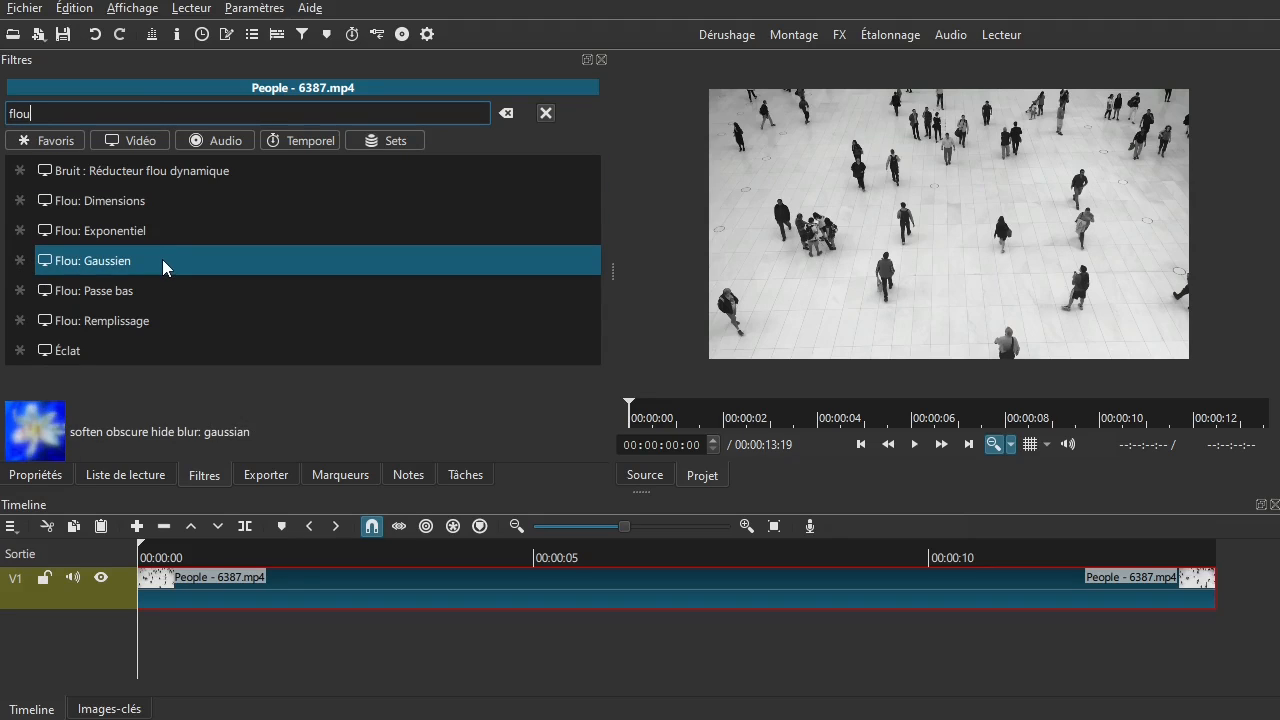
left_click(161, 260)
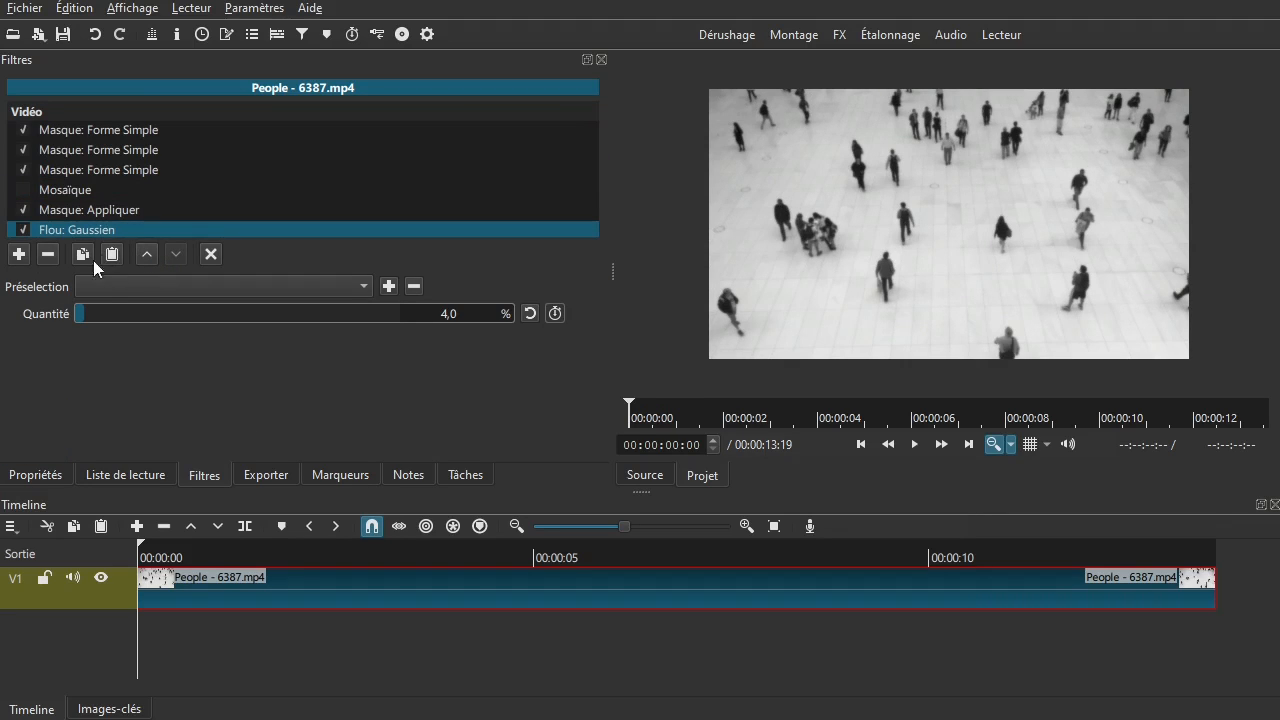
left_click(148, 255)
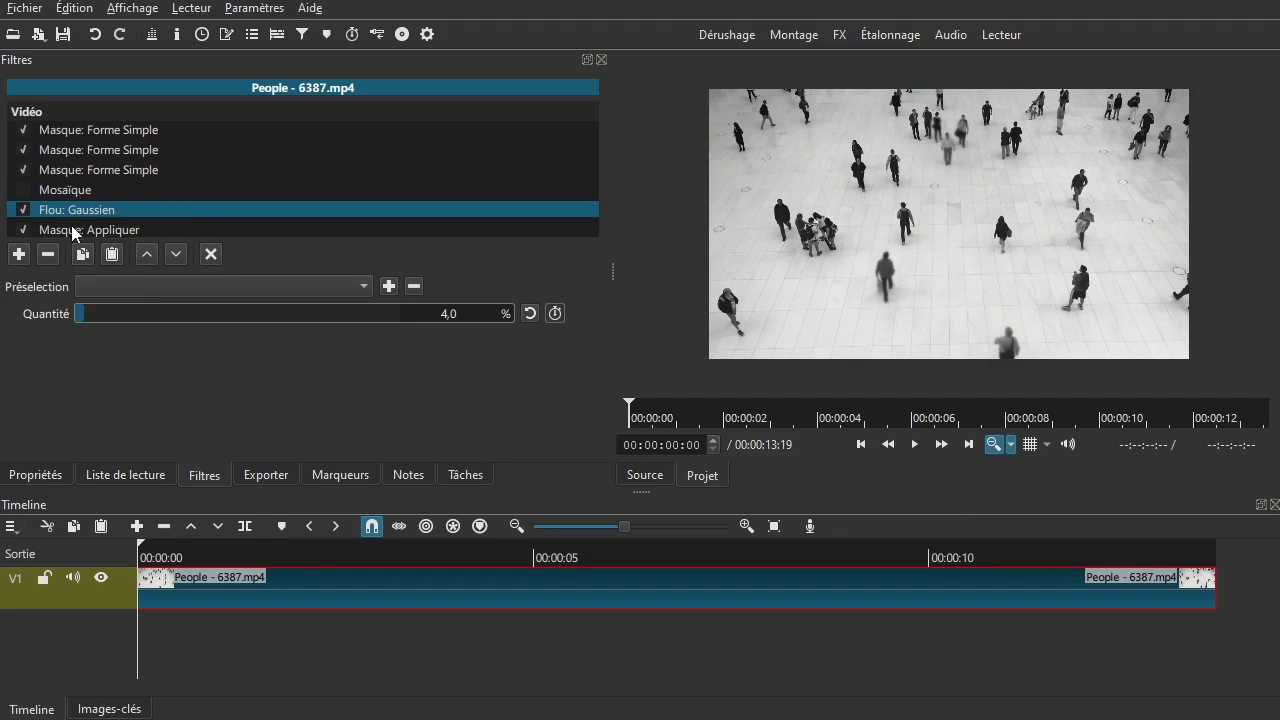
Set the Gaussian blur amount to about 18,5 % and play the clip to check the blurred walkers
left_click_drag(93, 312, 268, 318)
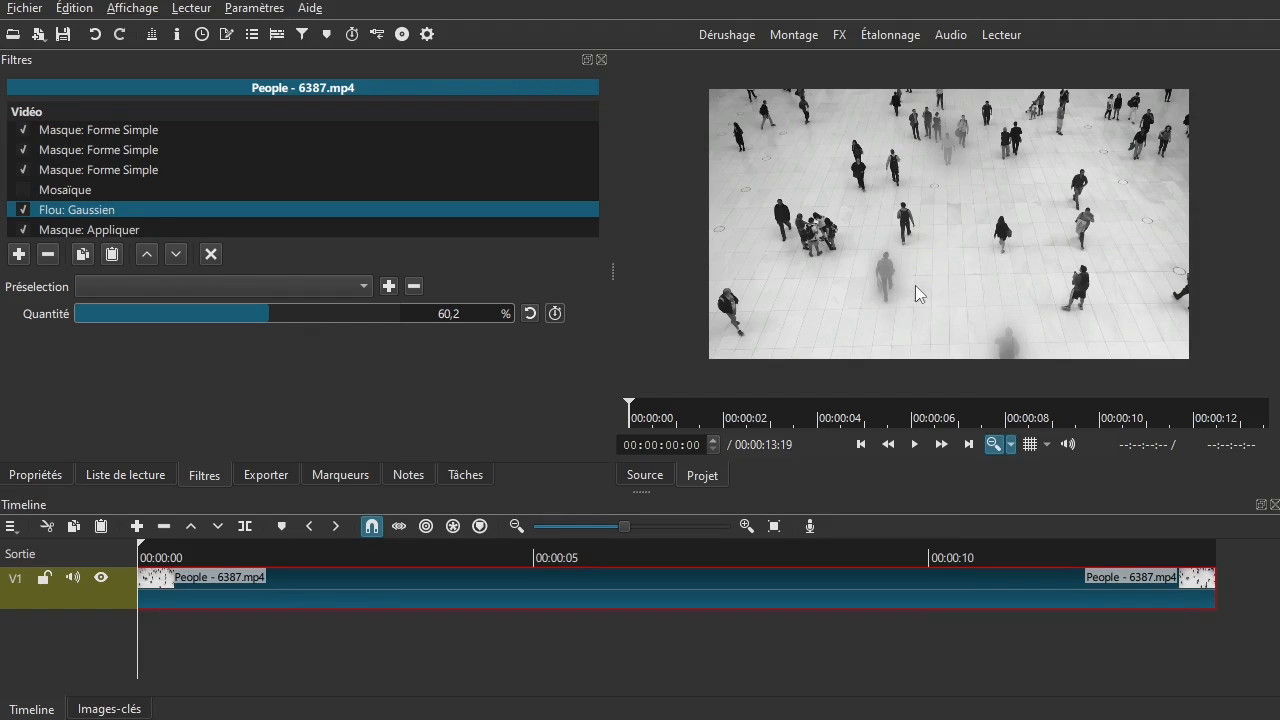
left_click(134, 317)
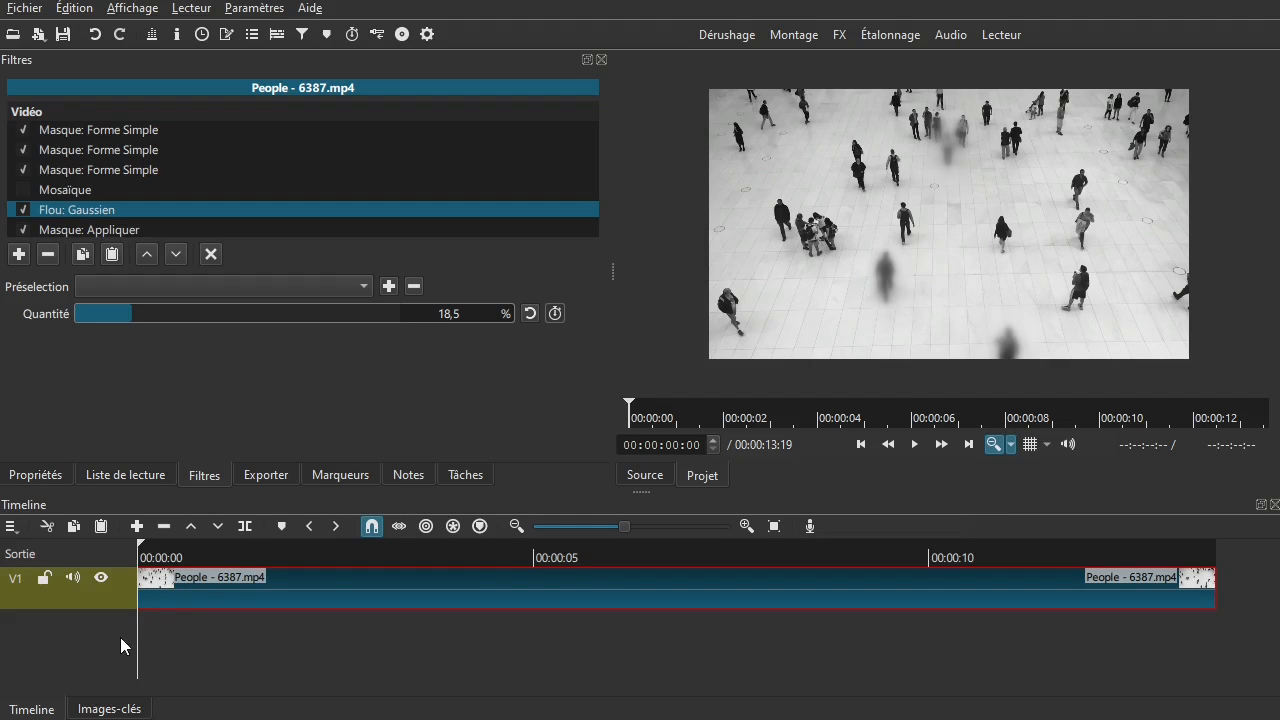
key("space")
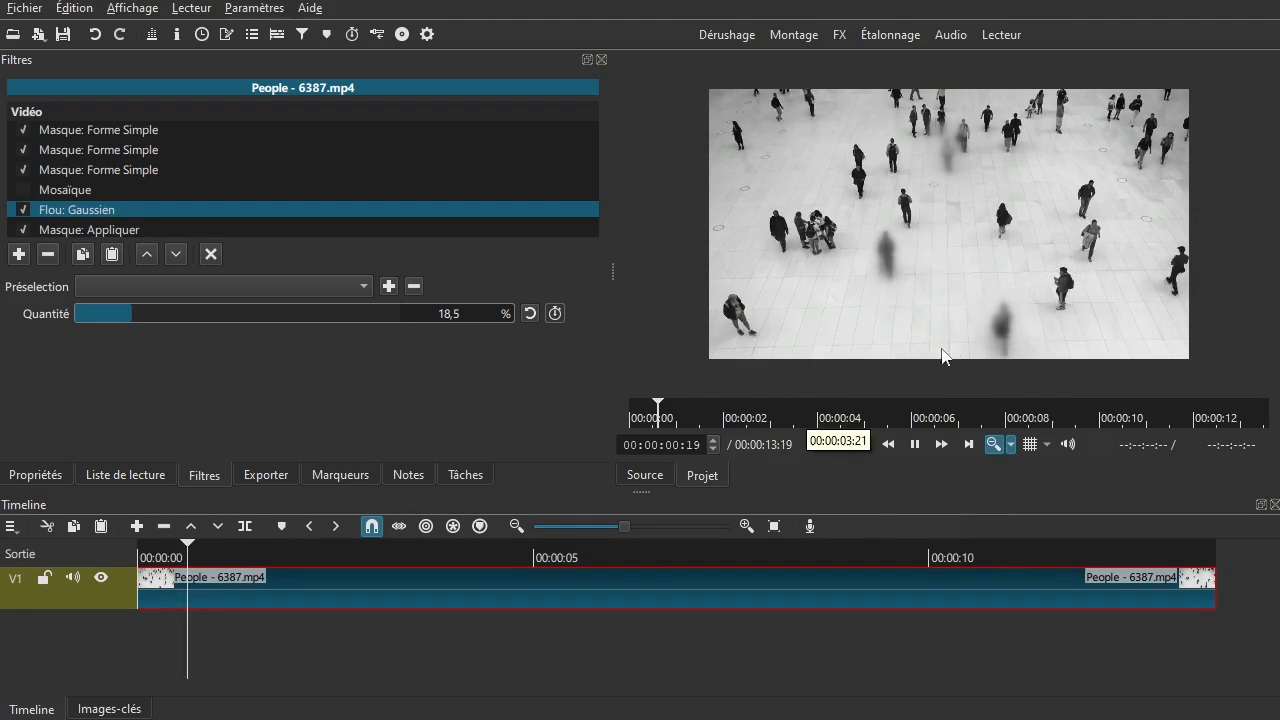
key("space")
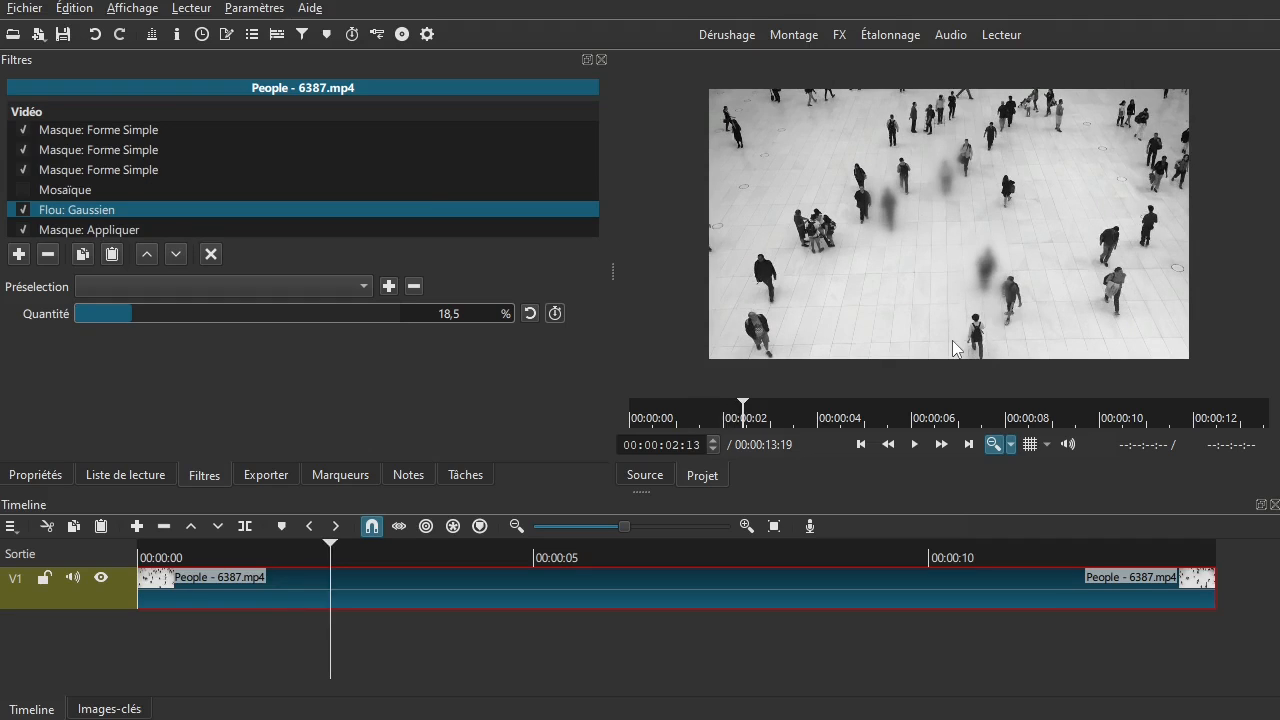
Disable the Flou: Gaussien filter and add an Étalonnage des Couleurs filter to the clip
left_click(24, 210)
left_click(18, 254)
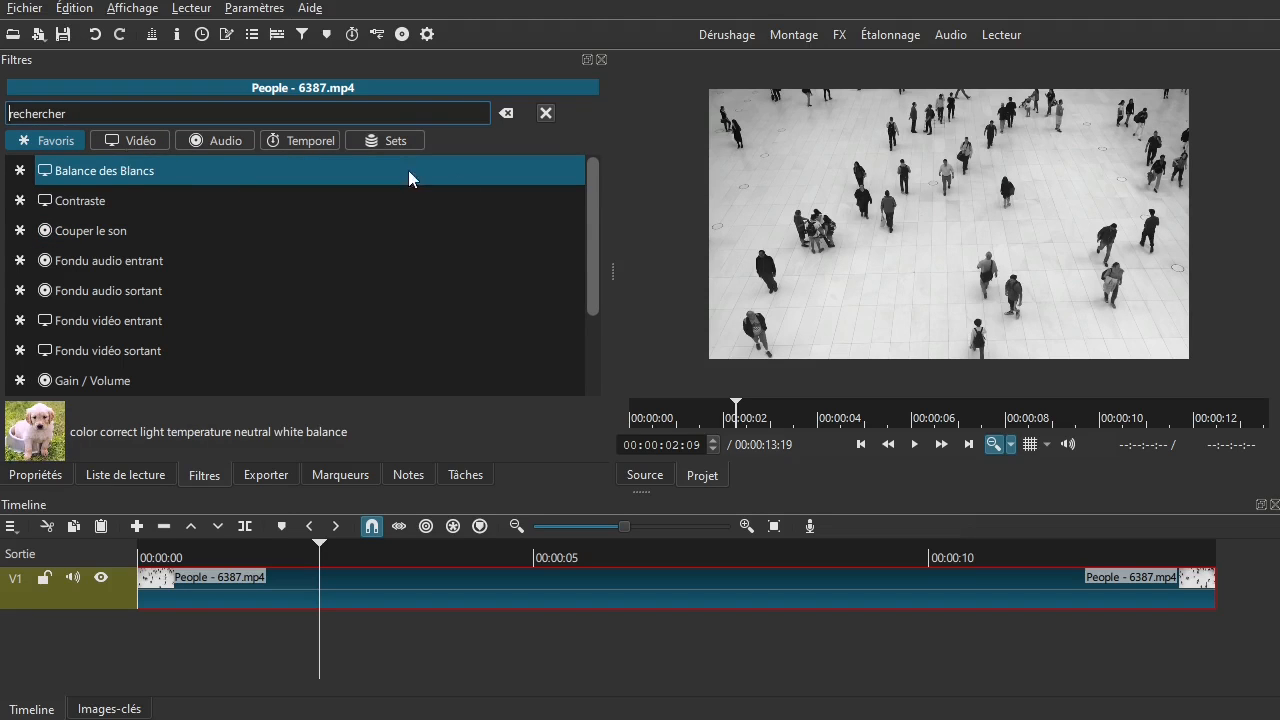
scroll(571, 323, "down", 2)
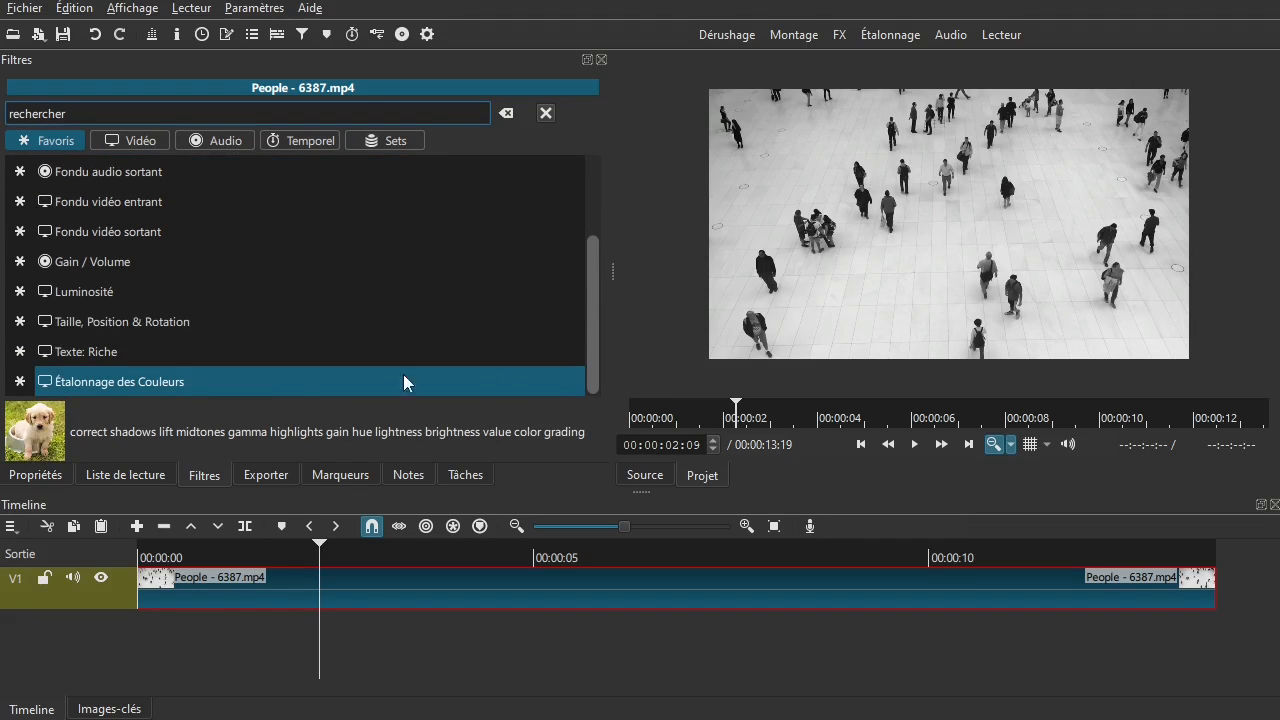
left_click(278, 376)
Tint Tons sombres magenta and Tons moyens orange-red, and move Étalonnage des Couleurs directly above Masque: Appliquer
left_click_drag(97, 418, 140, 364)
left_click_drag(318, 361, 260, 360)
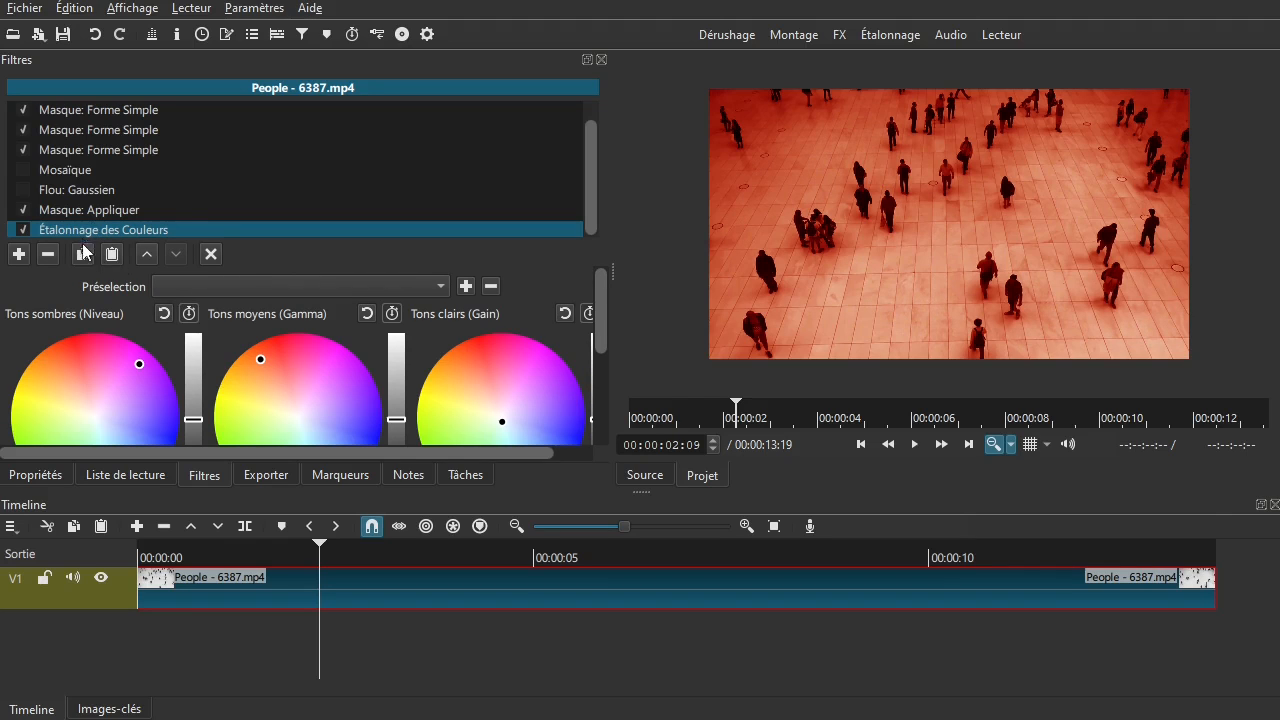
left_click(147, 255)
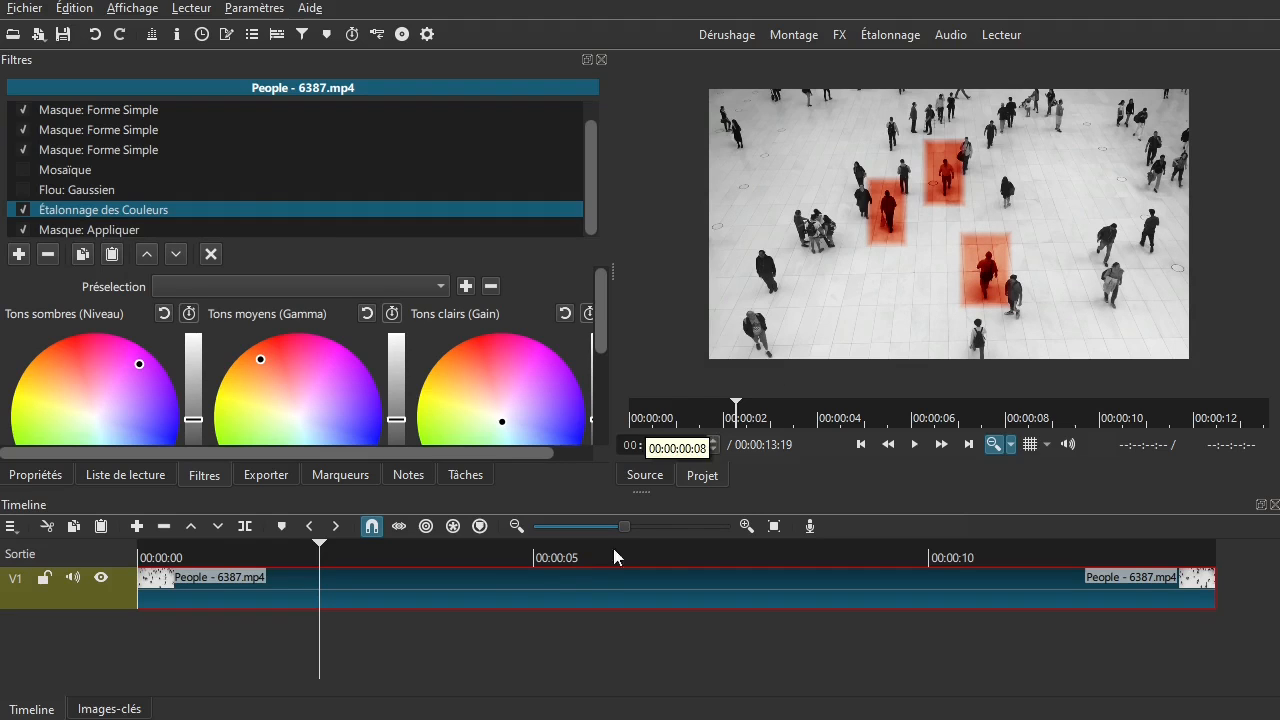
Play the clip from the start to check the colour tint on the three masked walkers
key("Home")
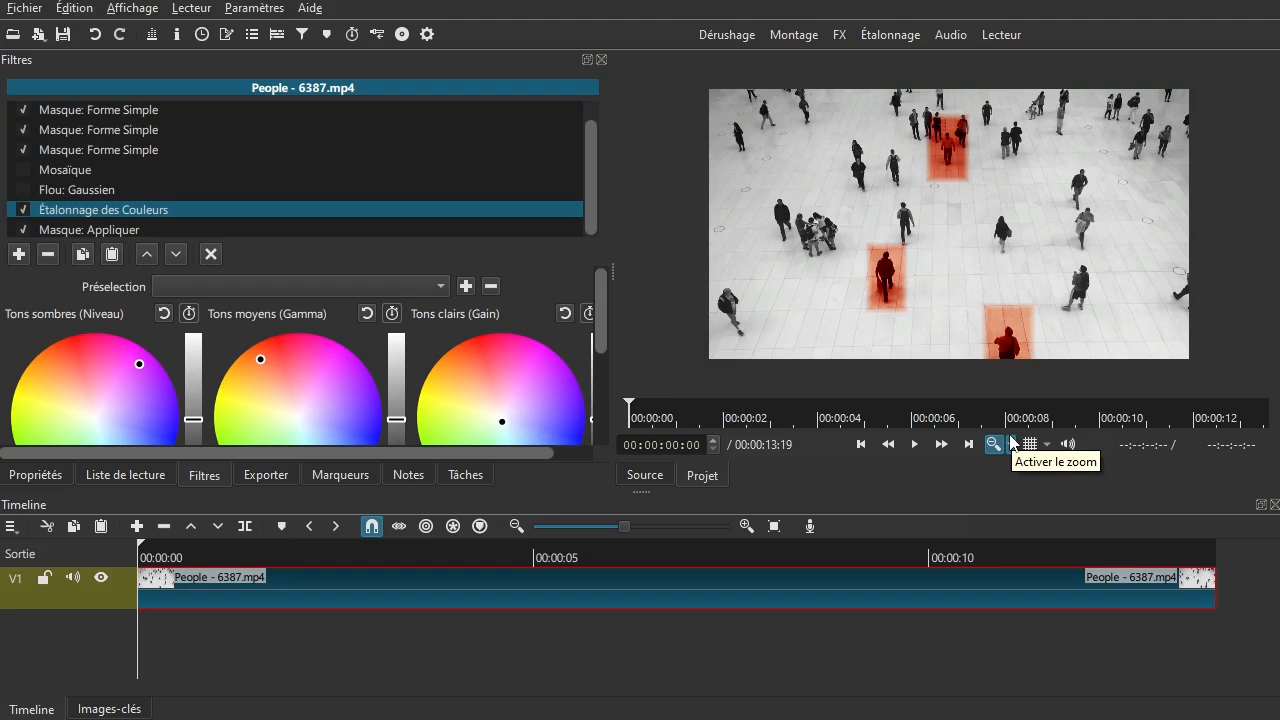
key("space")
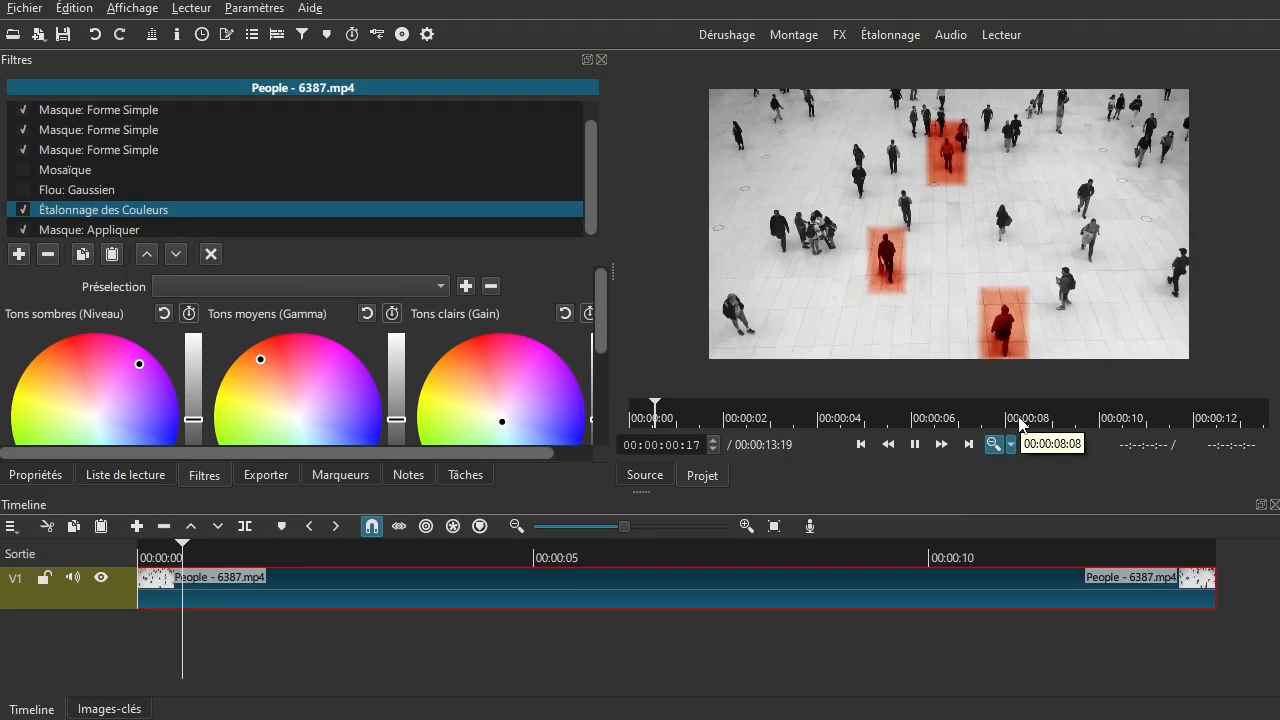
key("space")
Try a magenta tint on Tons clairs (Gain) and reset that colour wheel to its default
mouse_move(526, 375)
left_mouse_down()
mouse_move(567, 414)
mouse_move(480, 409)
mouse_move(457, 391)
mouse_move(522, 380)
left_mouse_up()
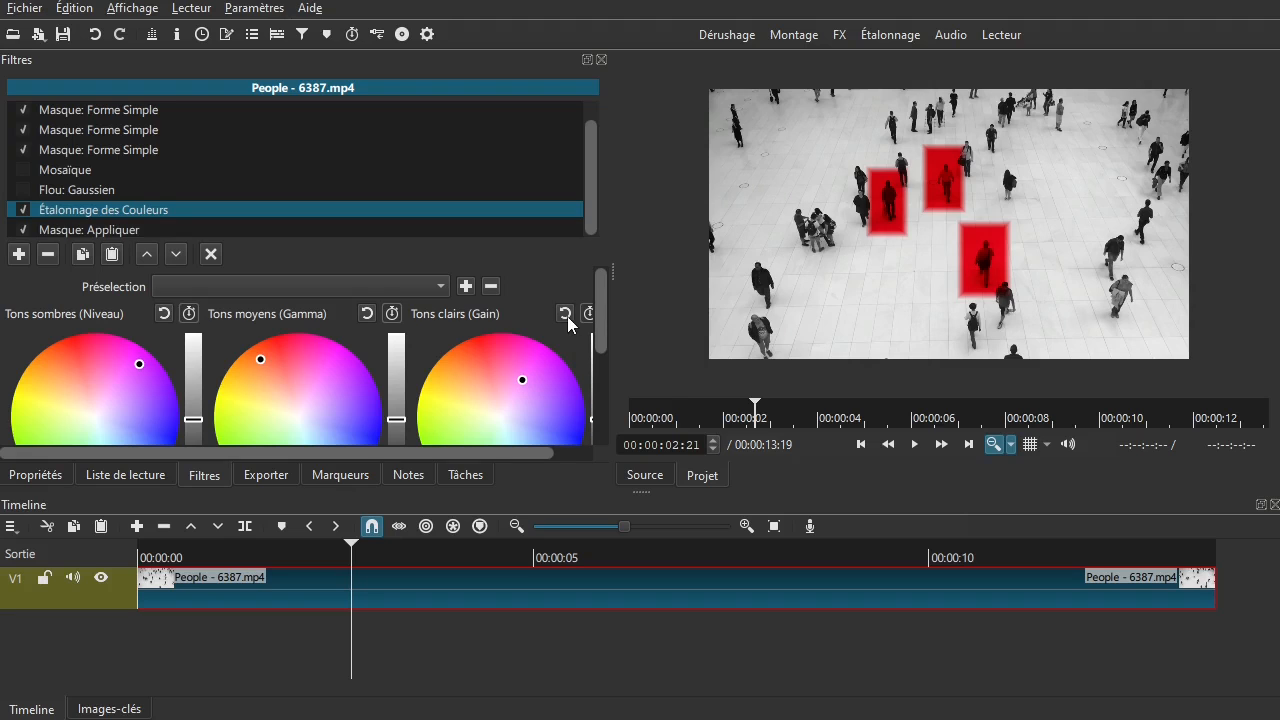
left_click(566, 315)
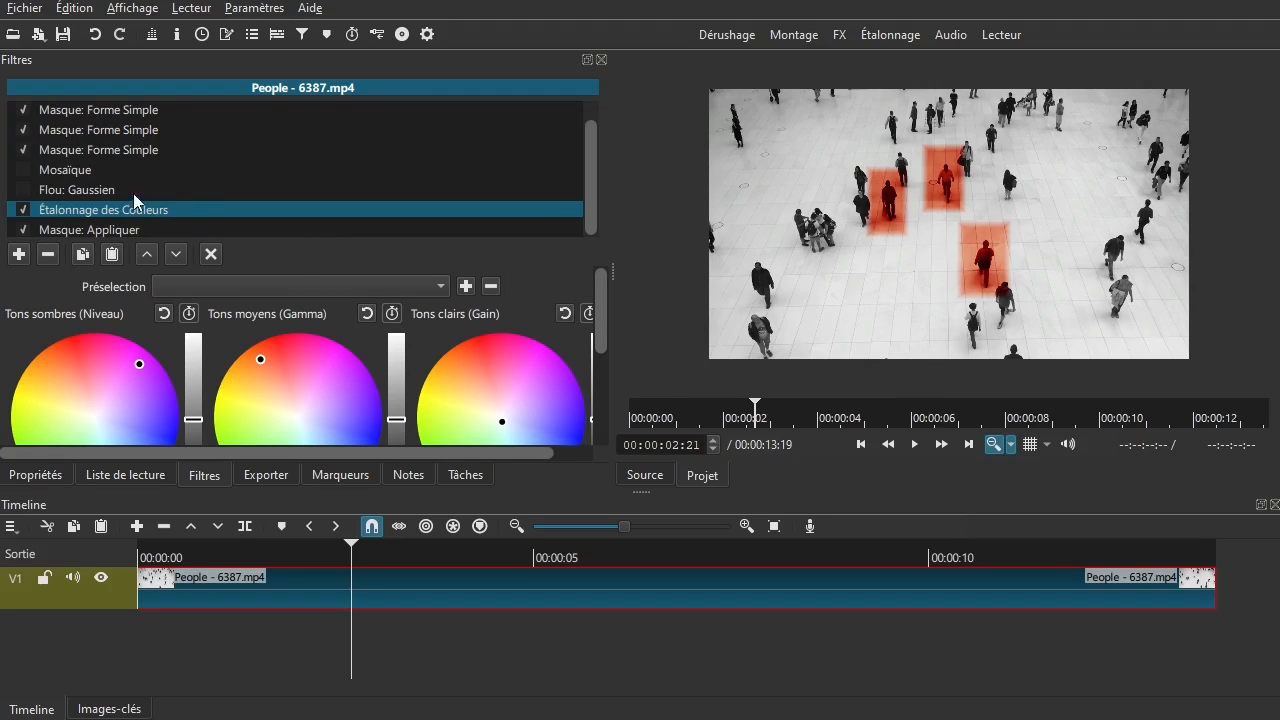
Soften the edges of the third Masque: Forme Simple filter by setting Progressivité to 67,48 %
left_click(98, 149)
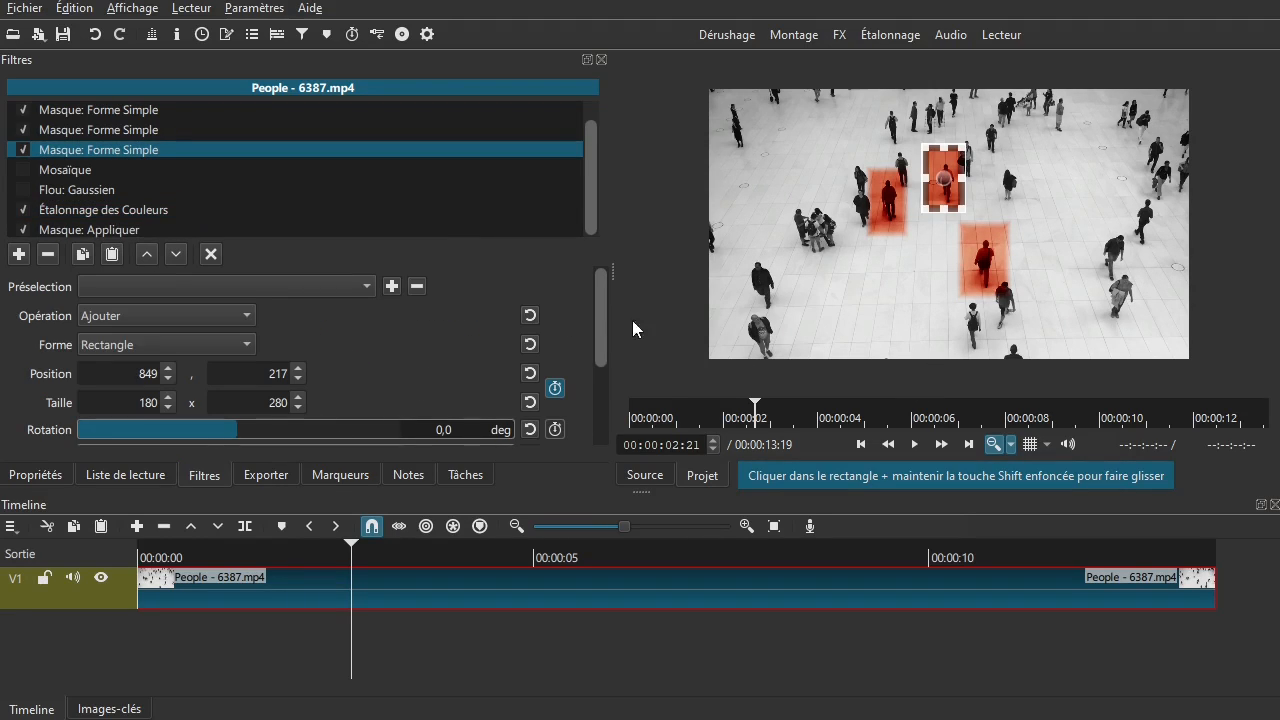
left_click_drag(597, 306, 534, 367)
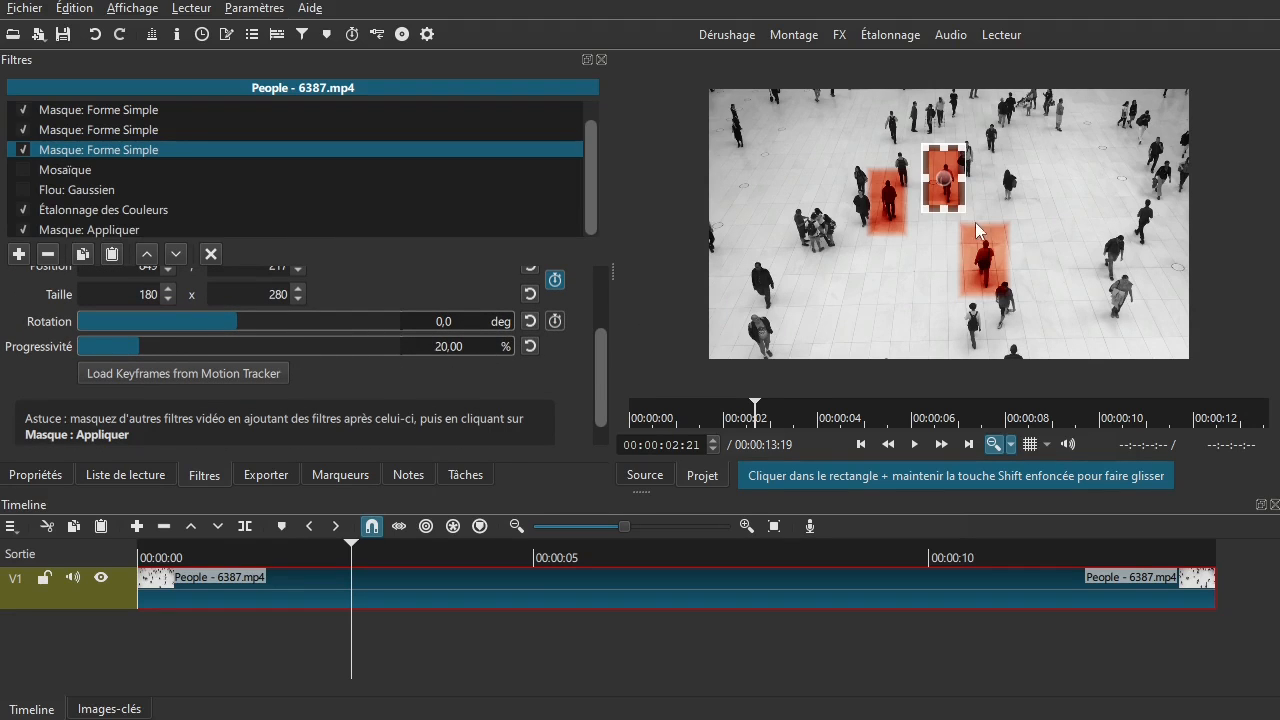
left_click_drag(175, 347, 297, 351)
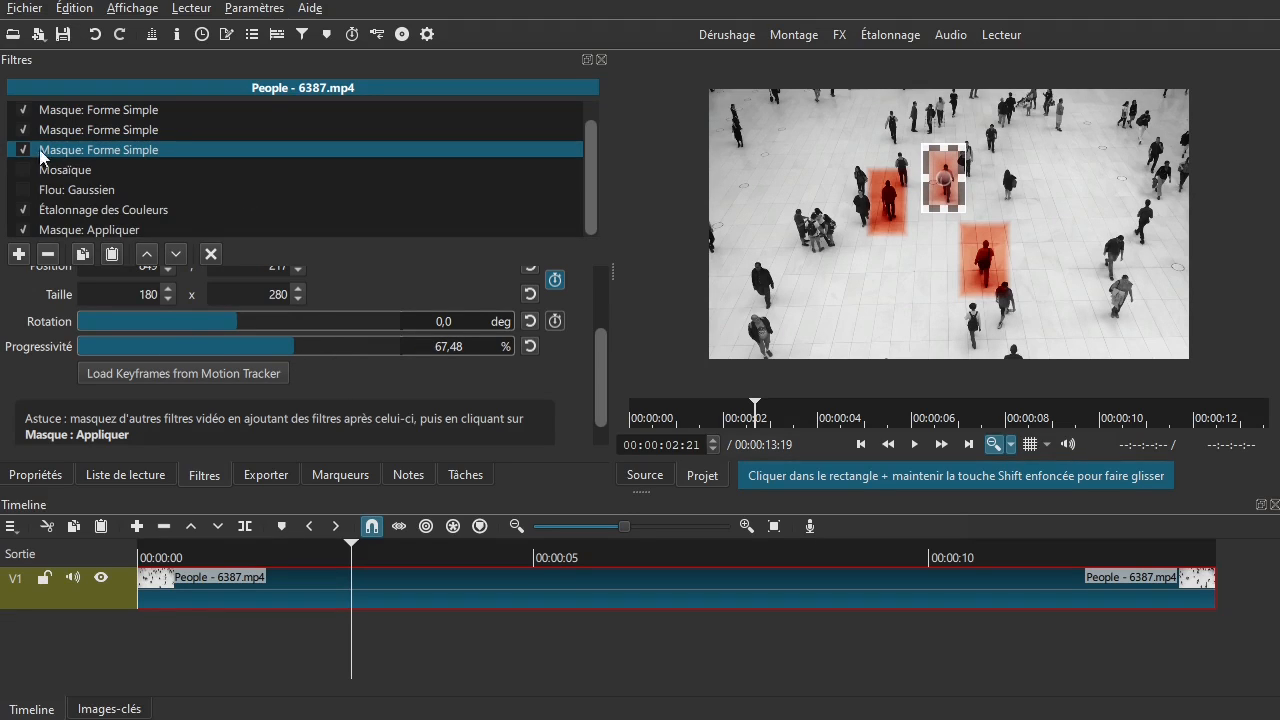
left_click(213, 253)
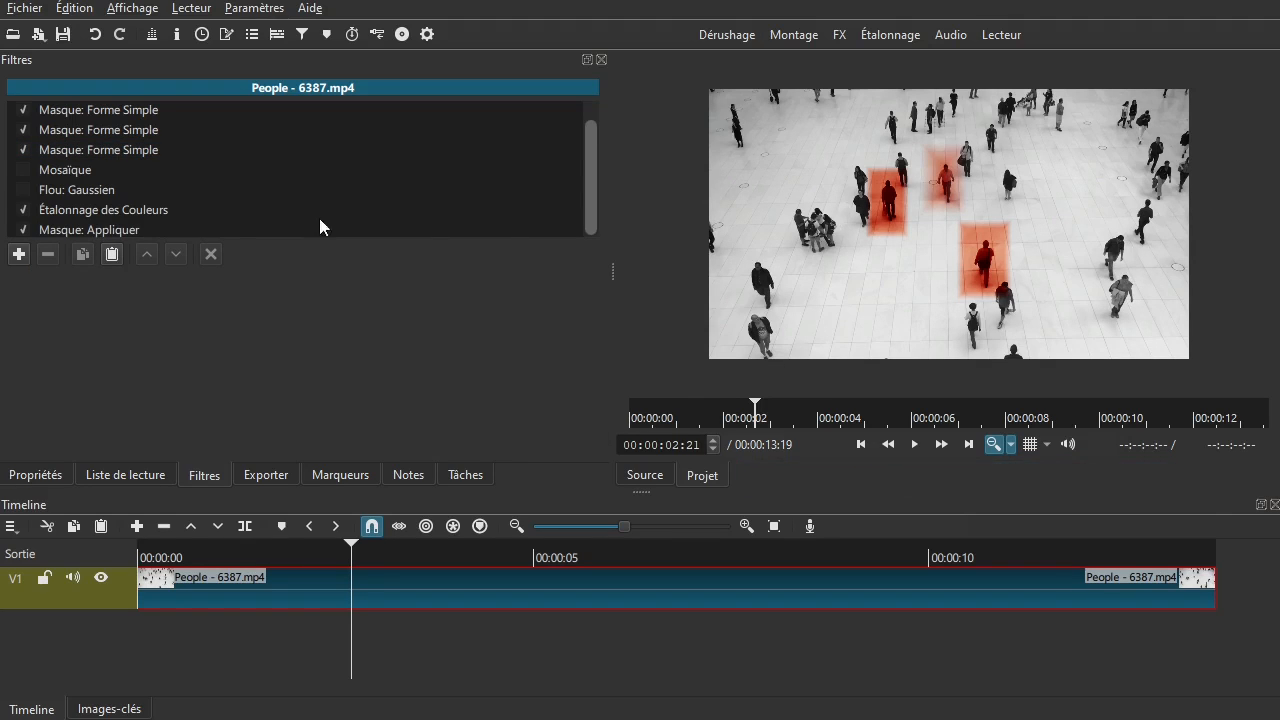
Increase Progressivité on the second Masque: Forme Simple filter and change its shape to Ellipse
left_click(125, 131)
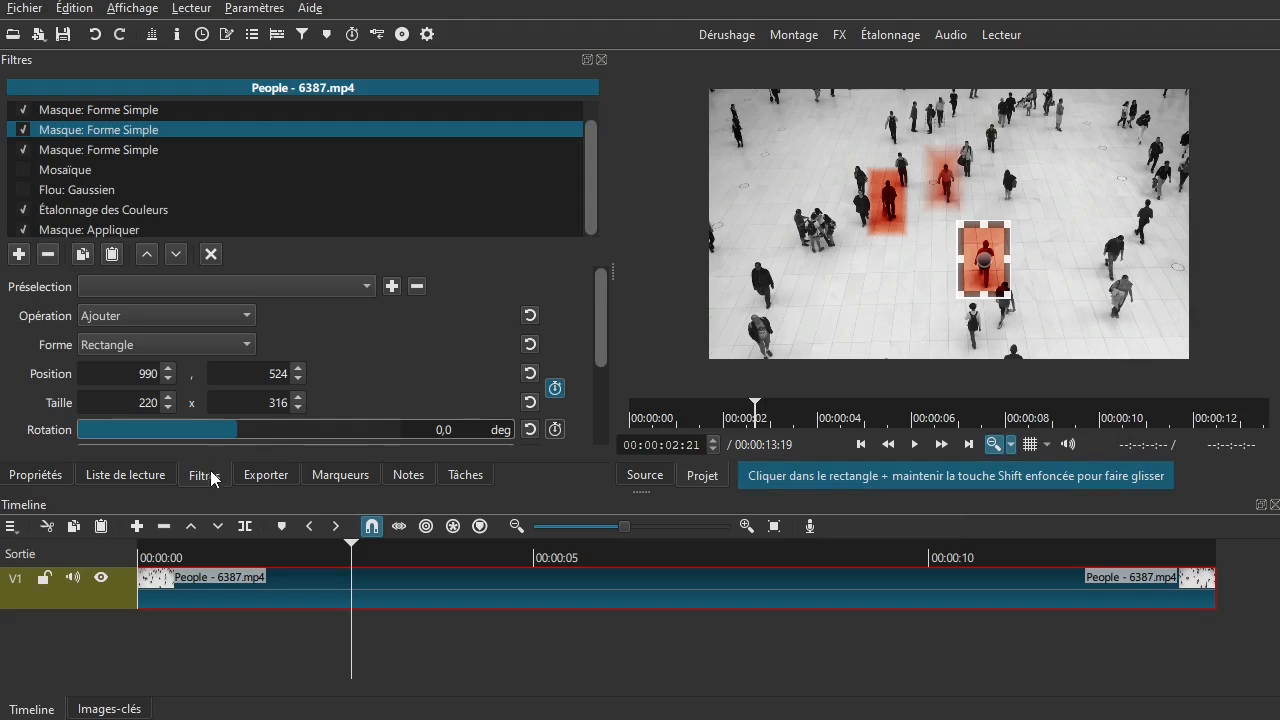
left_click_drag(603, 313, 313, 372)
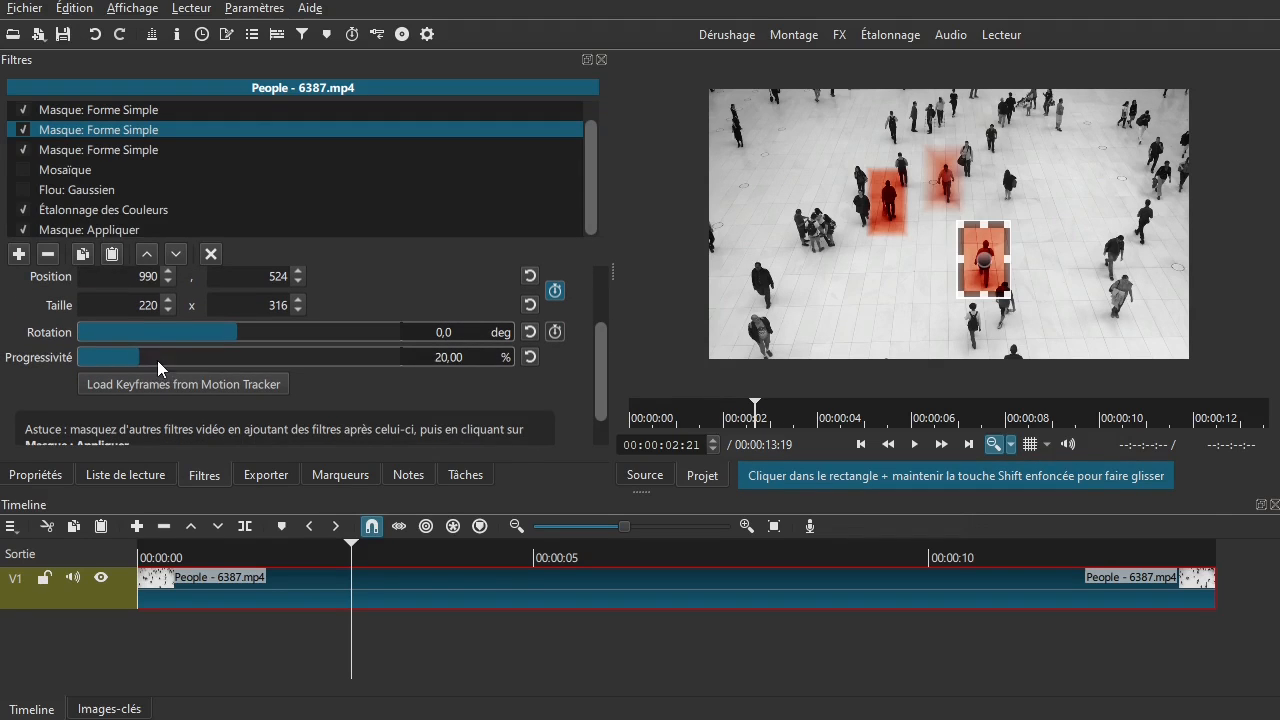
scroll(594, 376, "up", 3)
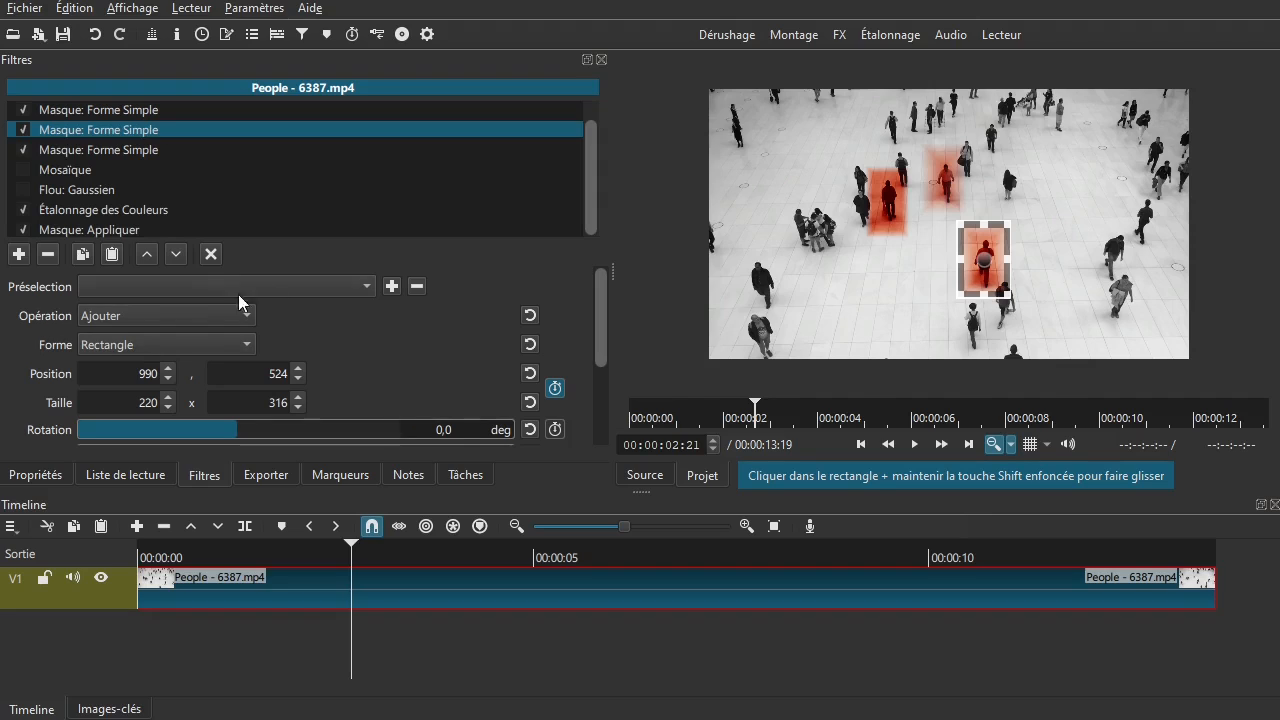
left_click(127, 346)
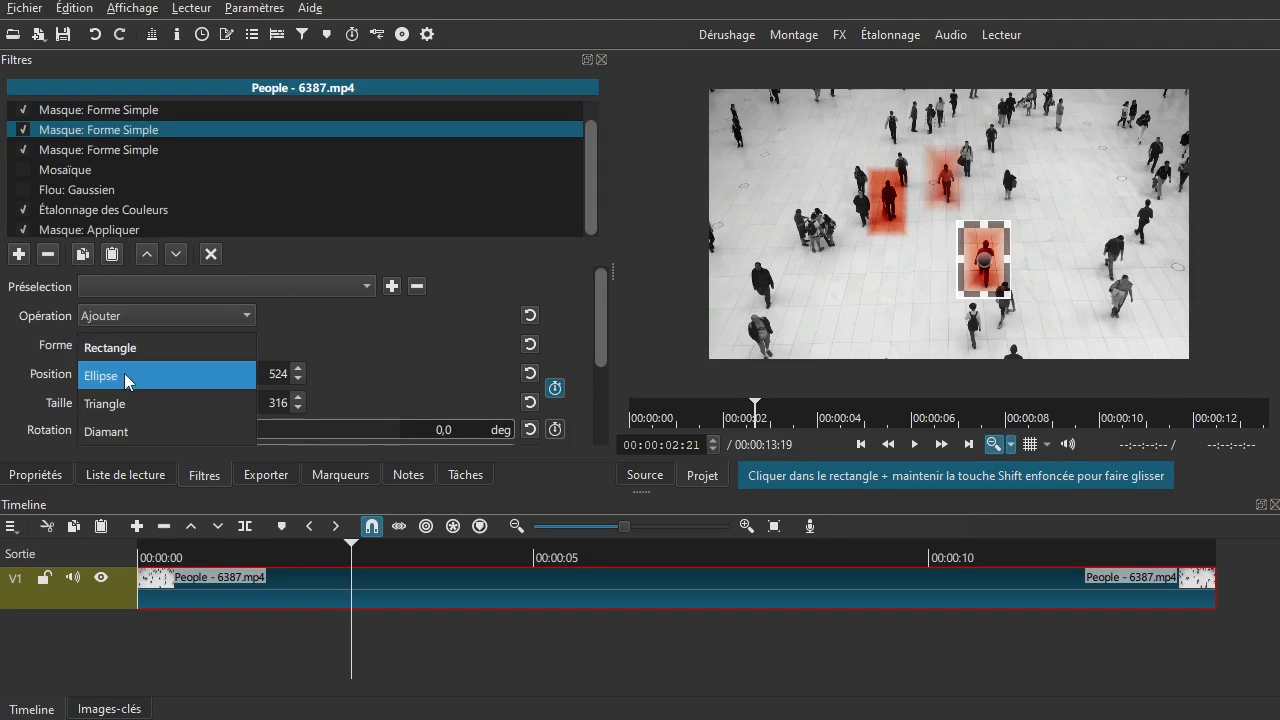
left_click(124, 375)
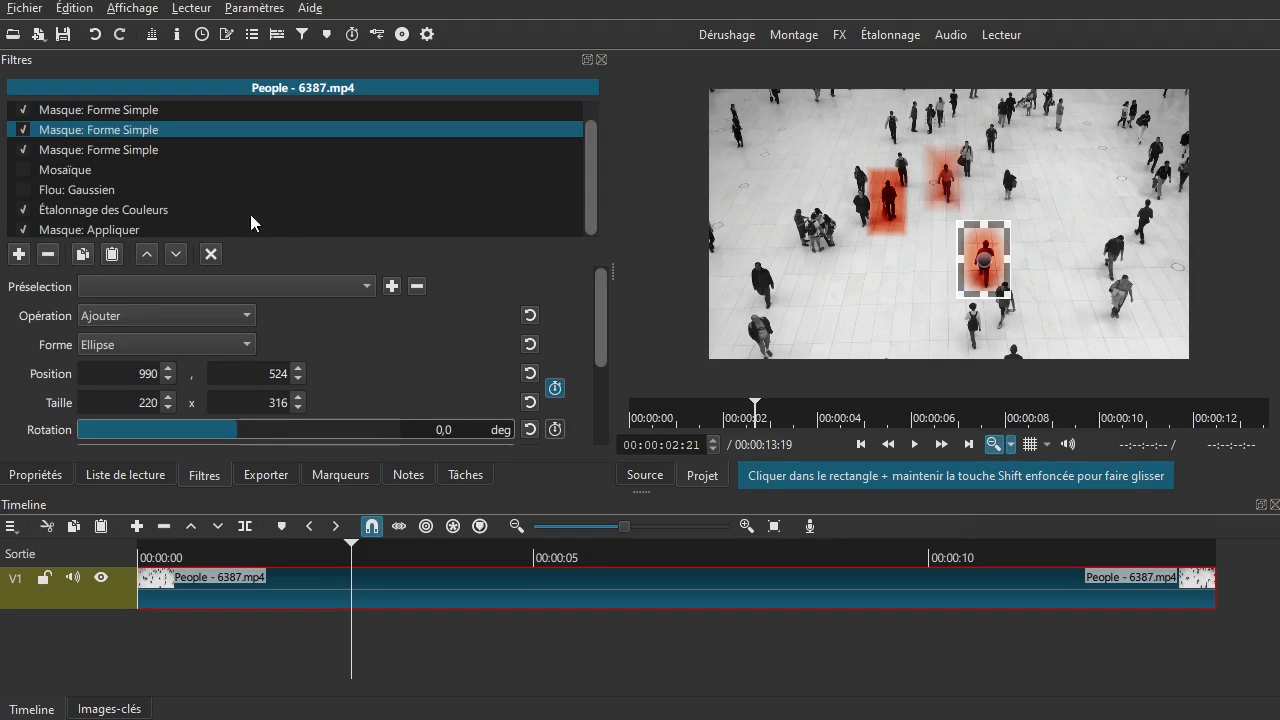
Change the shape of the third Masque: Forme Simple filter to Ellipse
left_click(85, 148)
left_click(176, 346)
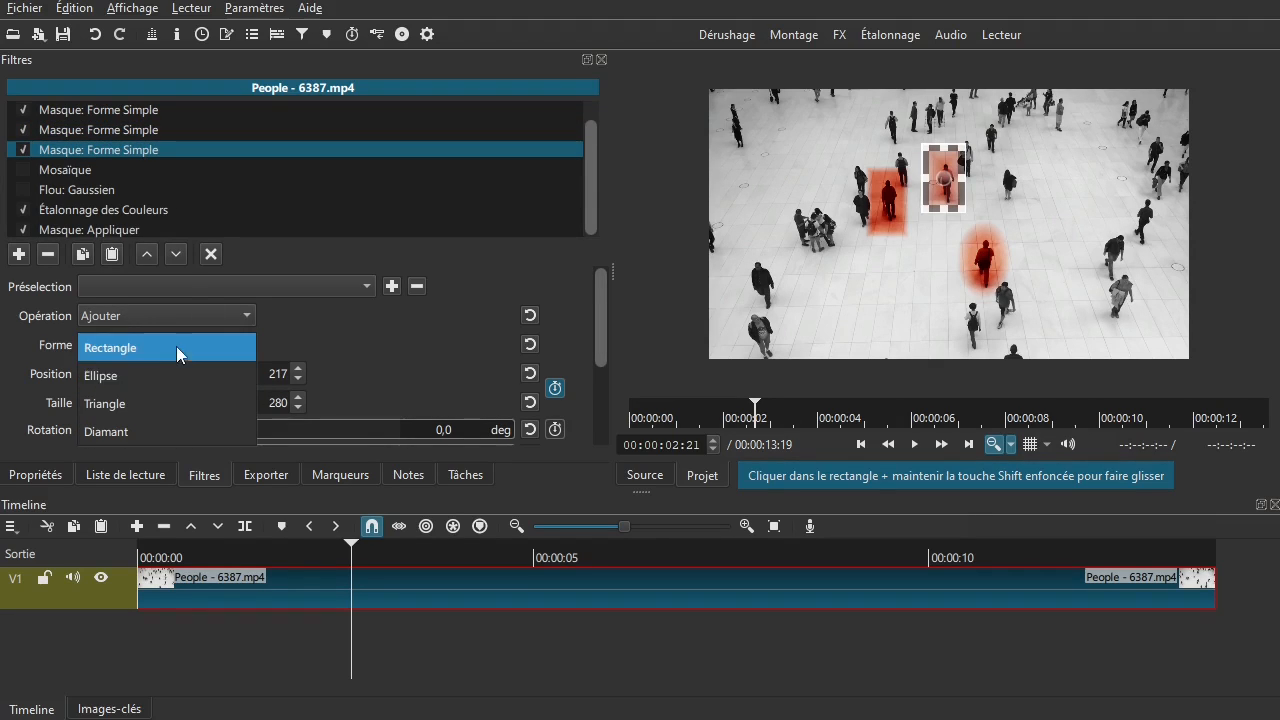
left_click(125, 377)
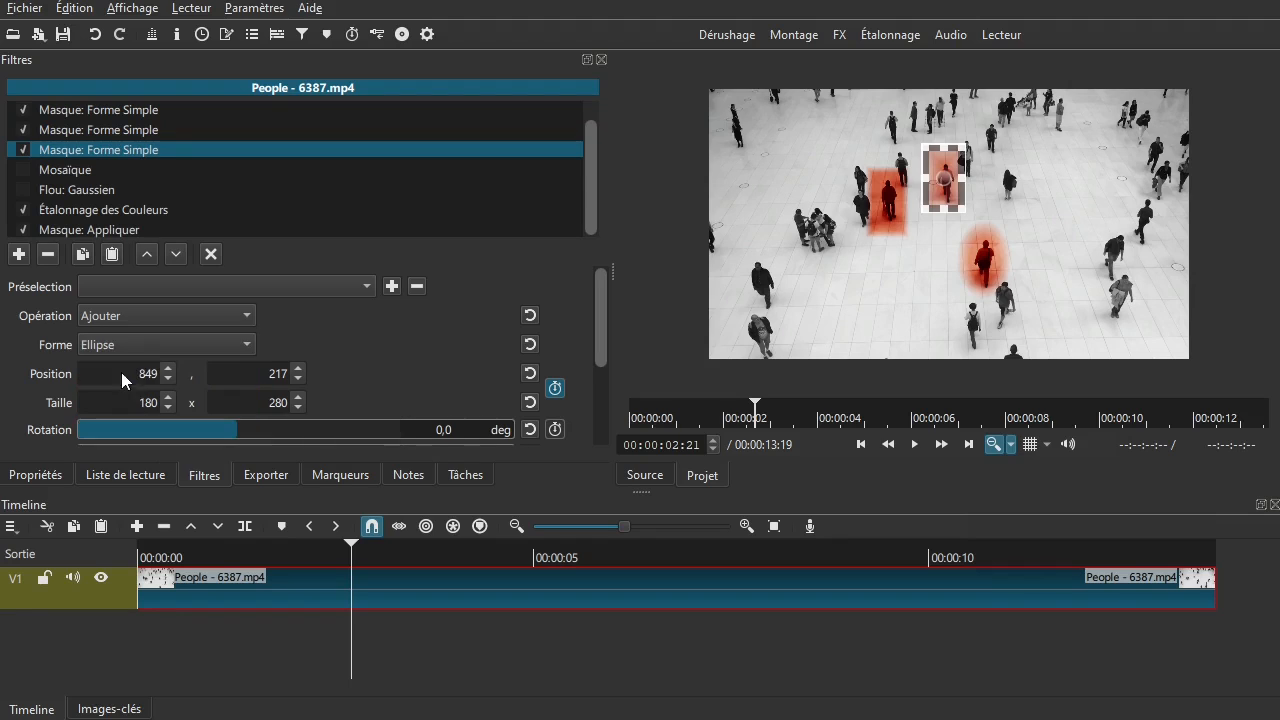
Set the first Masque: Forme Simple filter to an Ellipse shape with Progressivité at 59,20 %
left_click(155, 109)
left_click(129, 346)
left_click(125, 376)
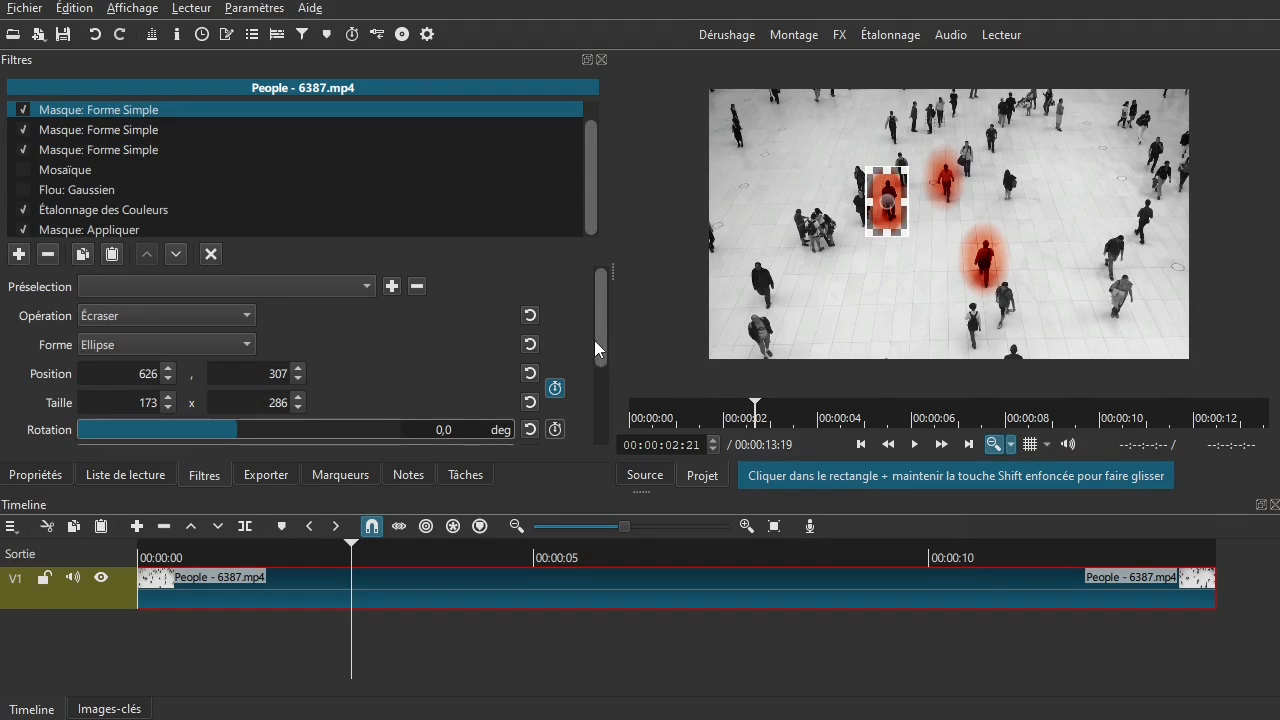
scroll(597, 370, "down", 3)
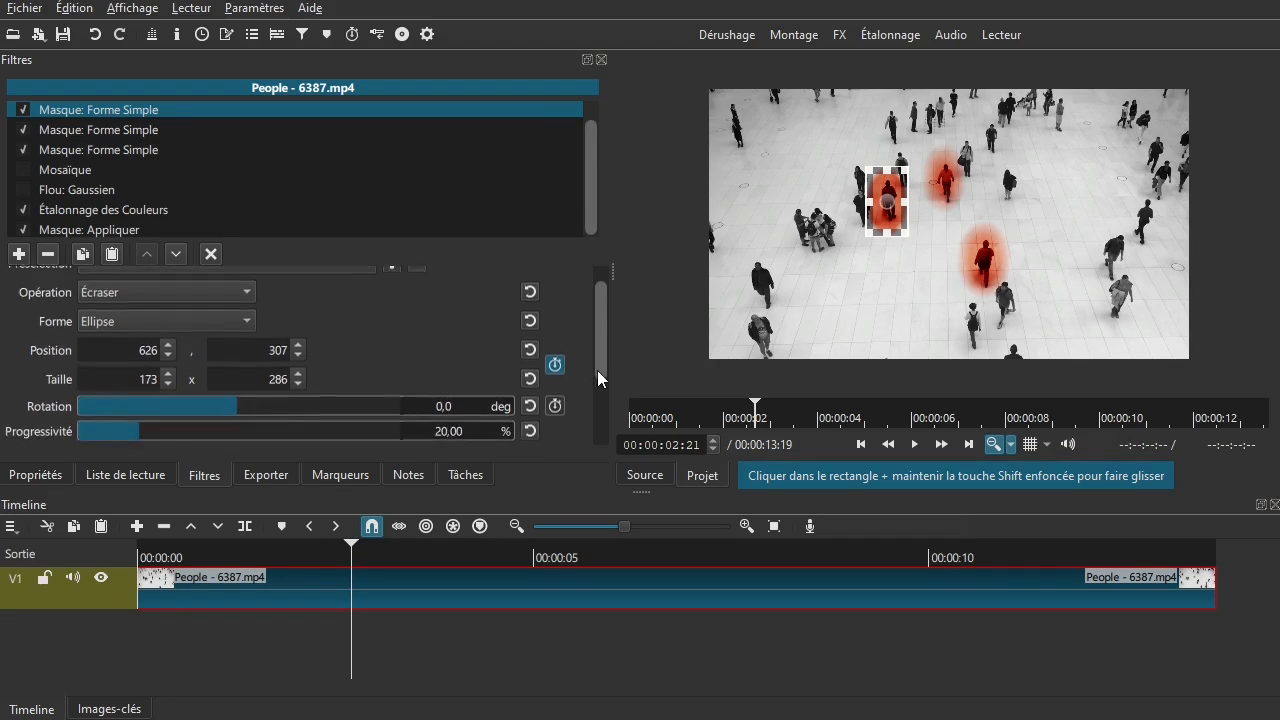
left_click_drag(163, 369, 253, 368)
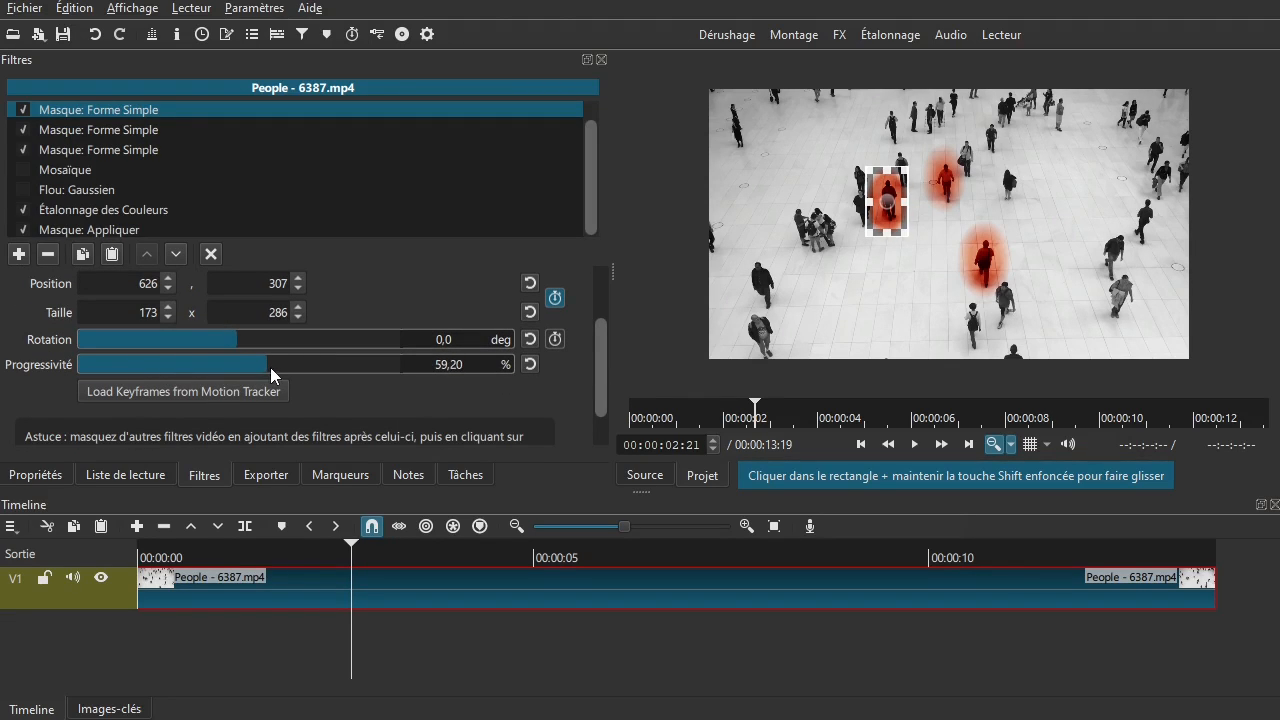
left_click(211, 255)
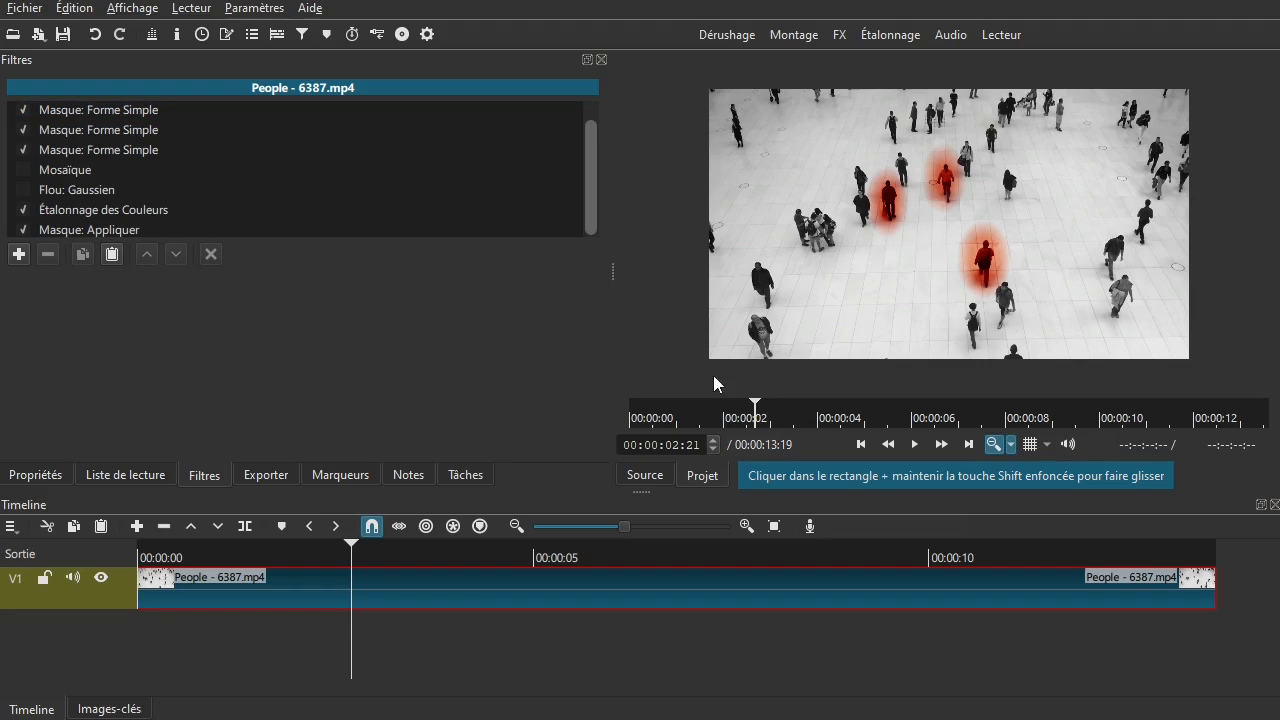
Play the clip from the start to check the soft elliptical masks following the three walkers
key("Home")
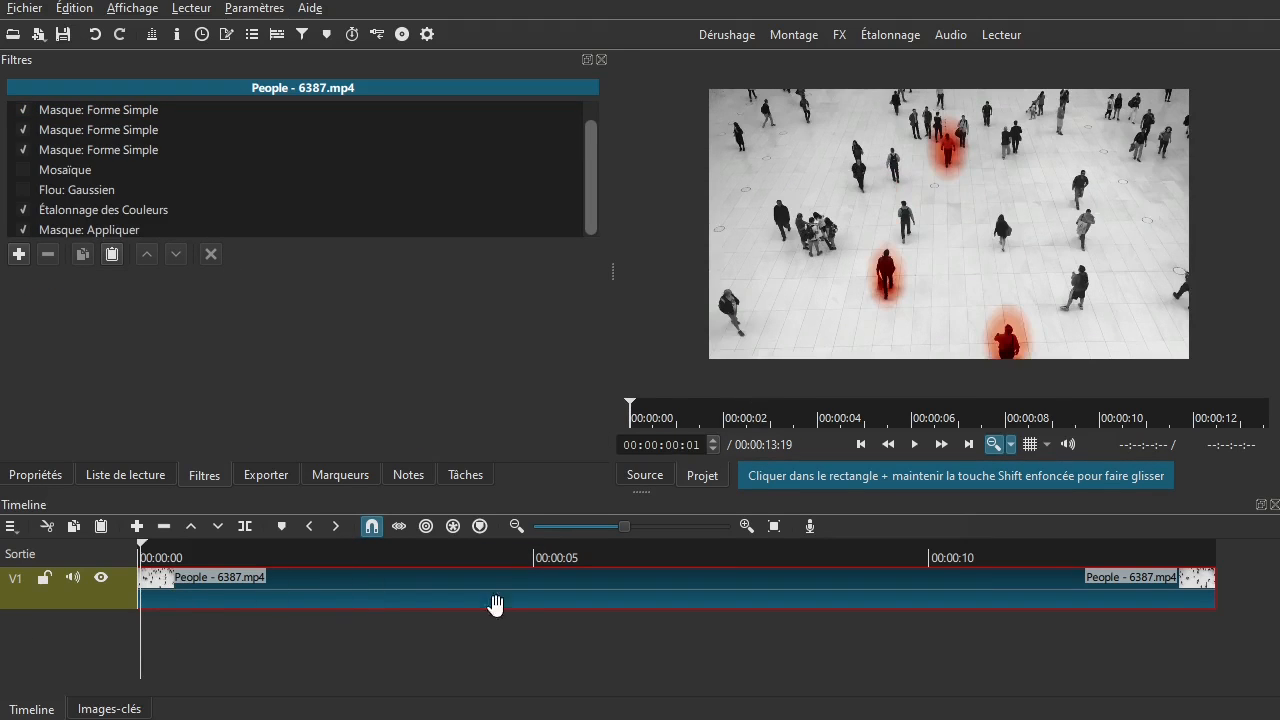
left_click_drag(147, 635, 139, 631)
key("space")
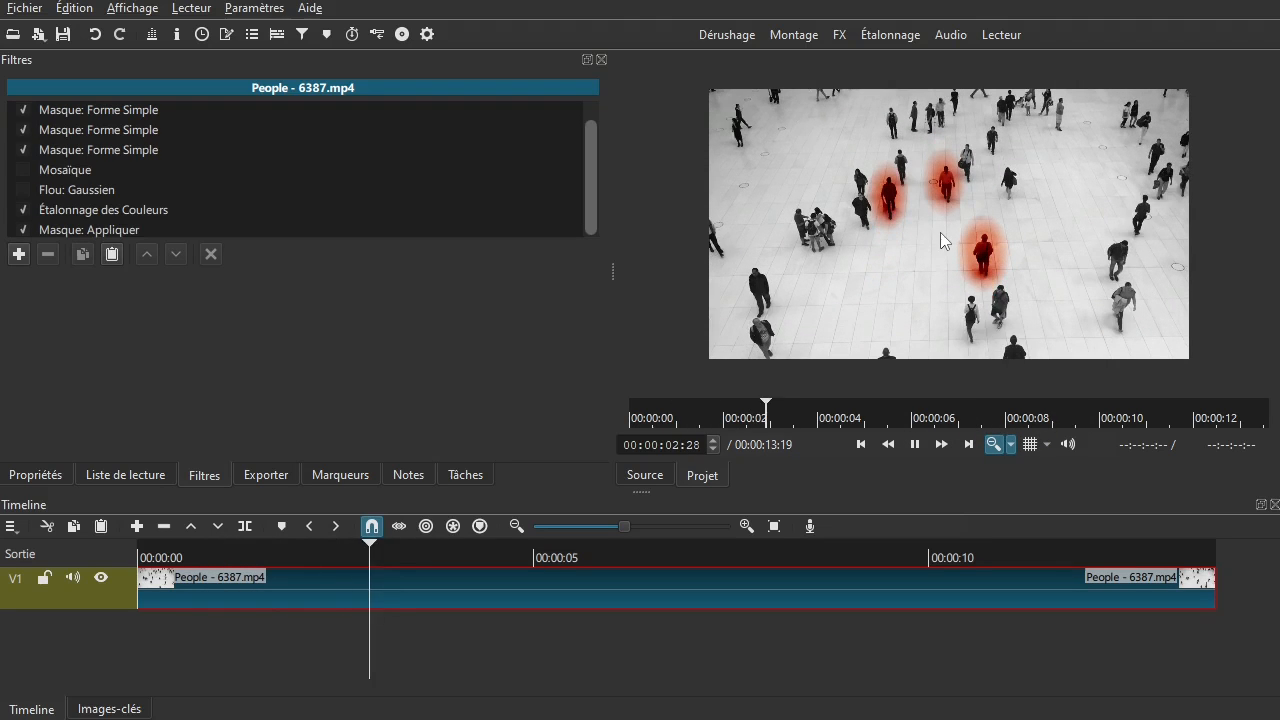
key("space")
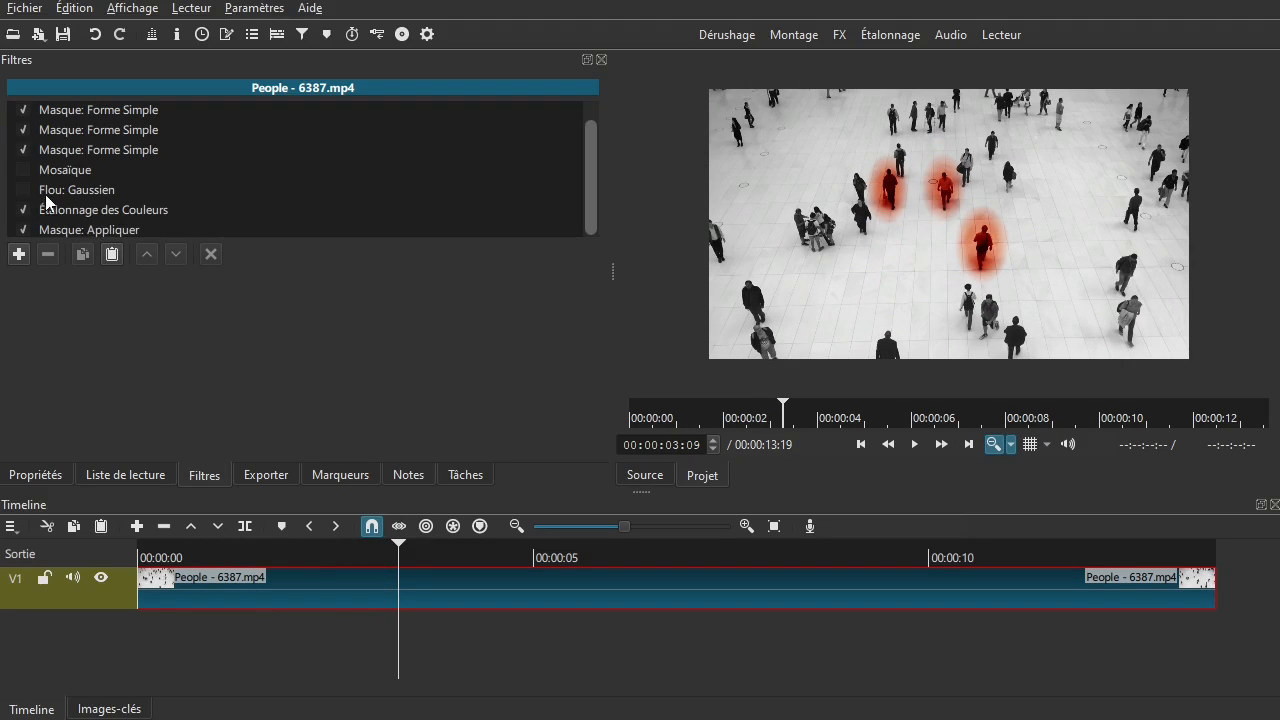
Disable Étalonnage des Couleurs and enable Flou: Gaussien in its place, leaving Mosaïque off
left_click(23, 210)
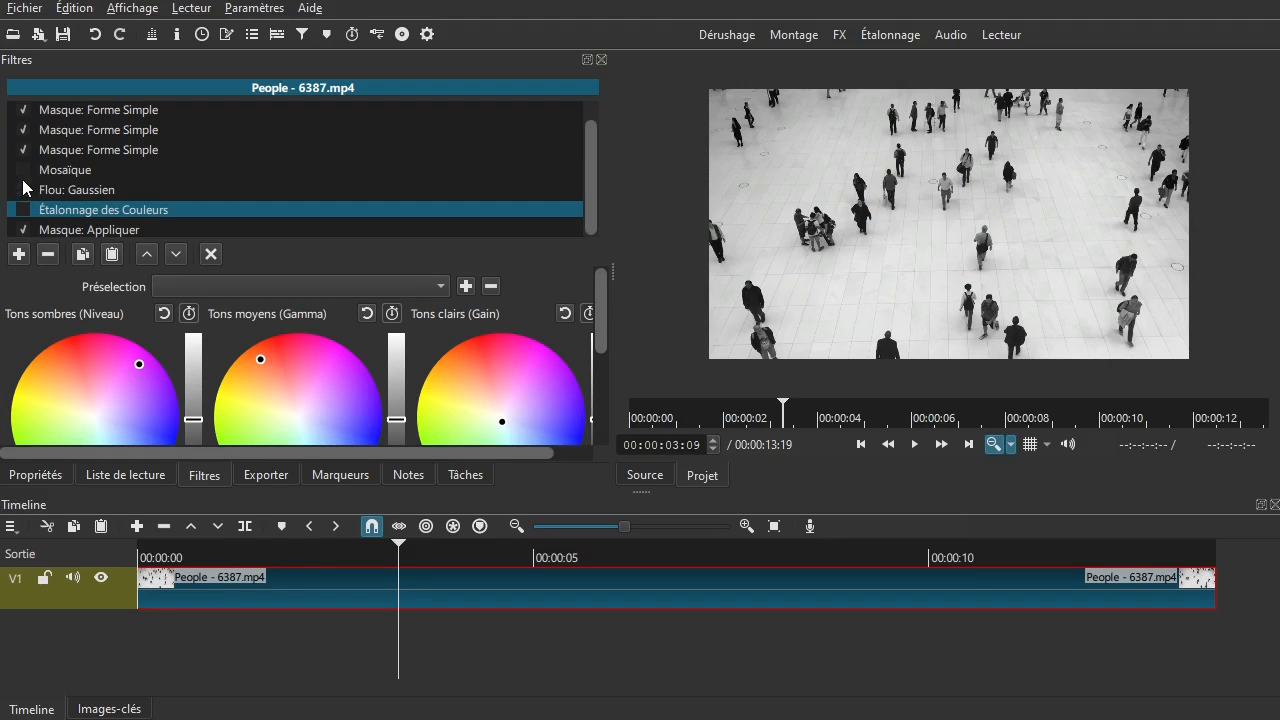
left_click(23, 170)
left_click(23, 190)
left_click(23, 170)
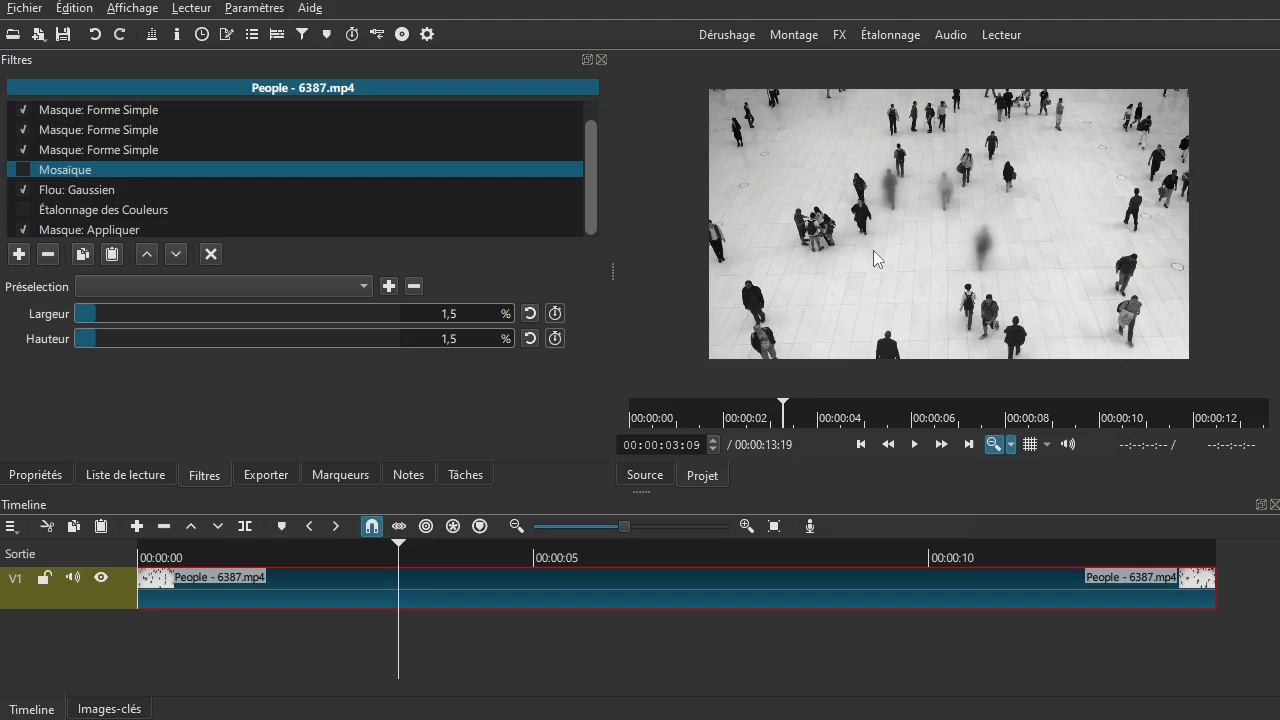
Enable the Mosaïque filter and turn off Flou: Gaussien to pixelate the masked walkers
left_click(63, 190)
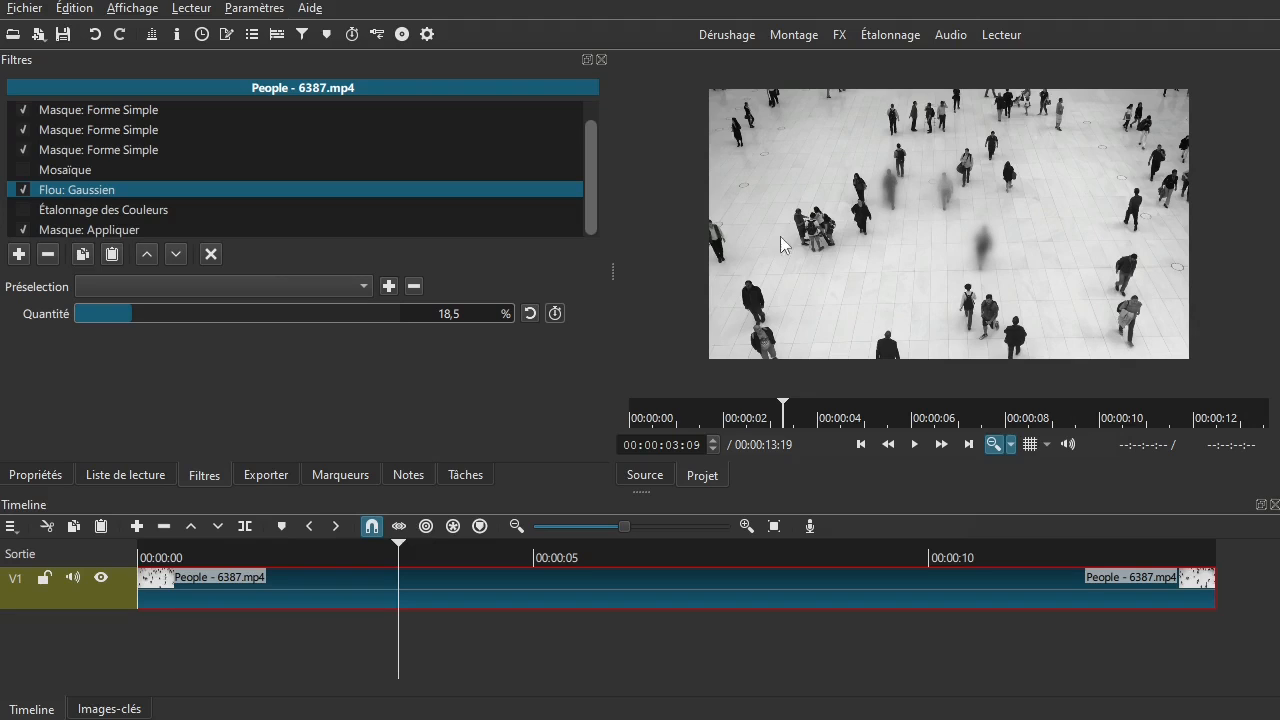
left_click(23, 190)
left_click(23, 190)
left_click(23, 170)
left_click(23, 190)
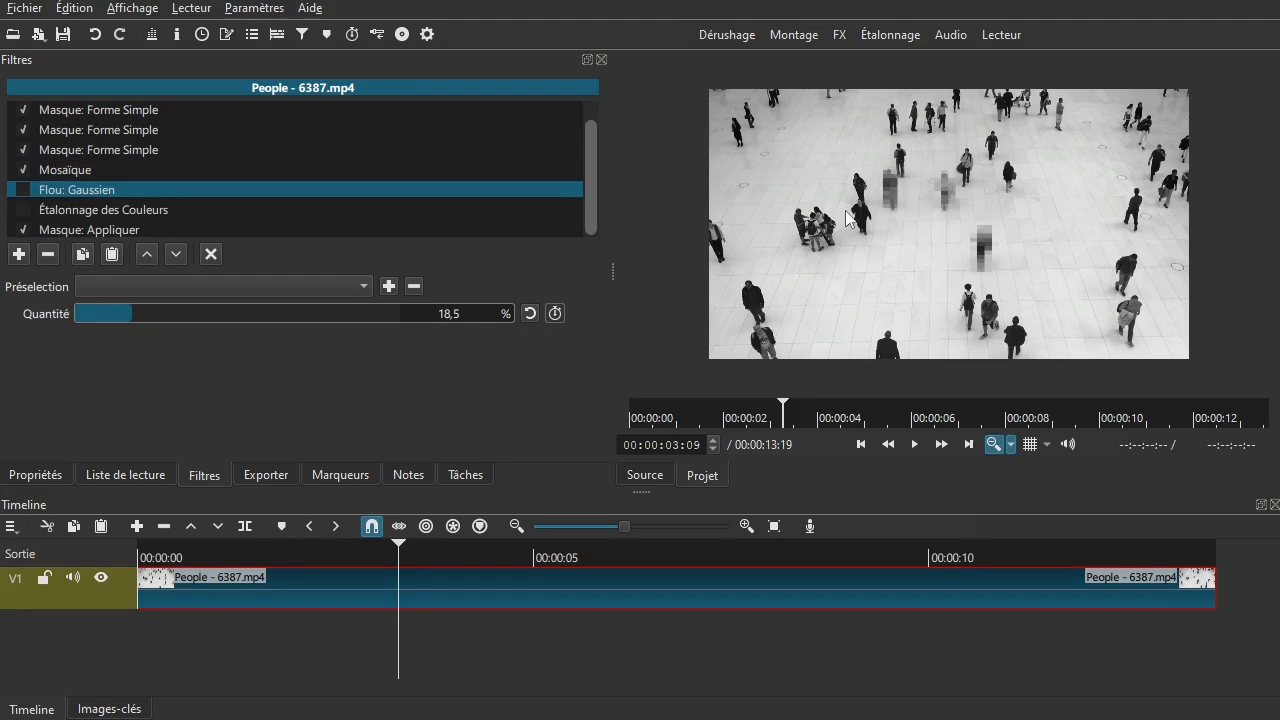